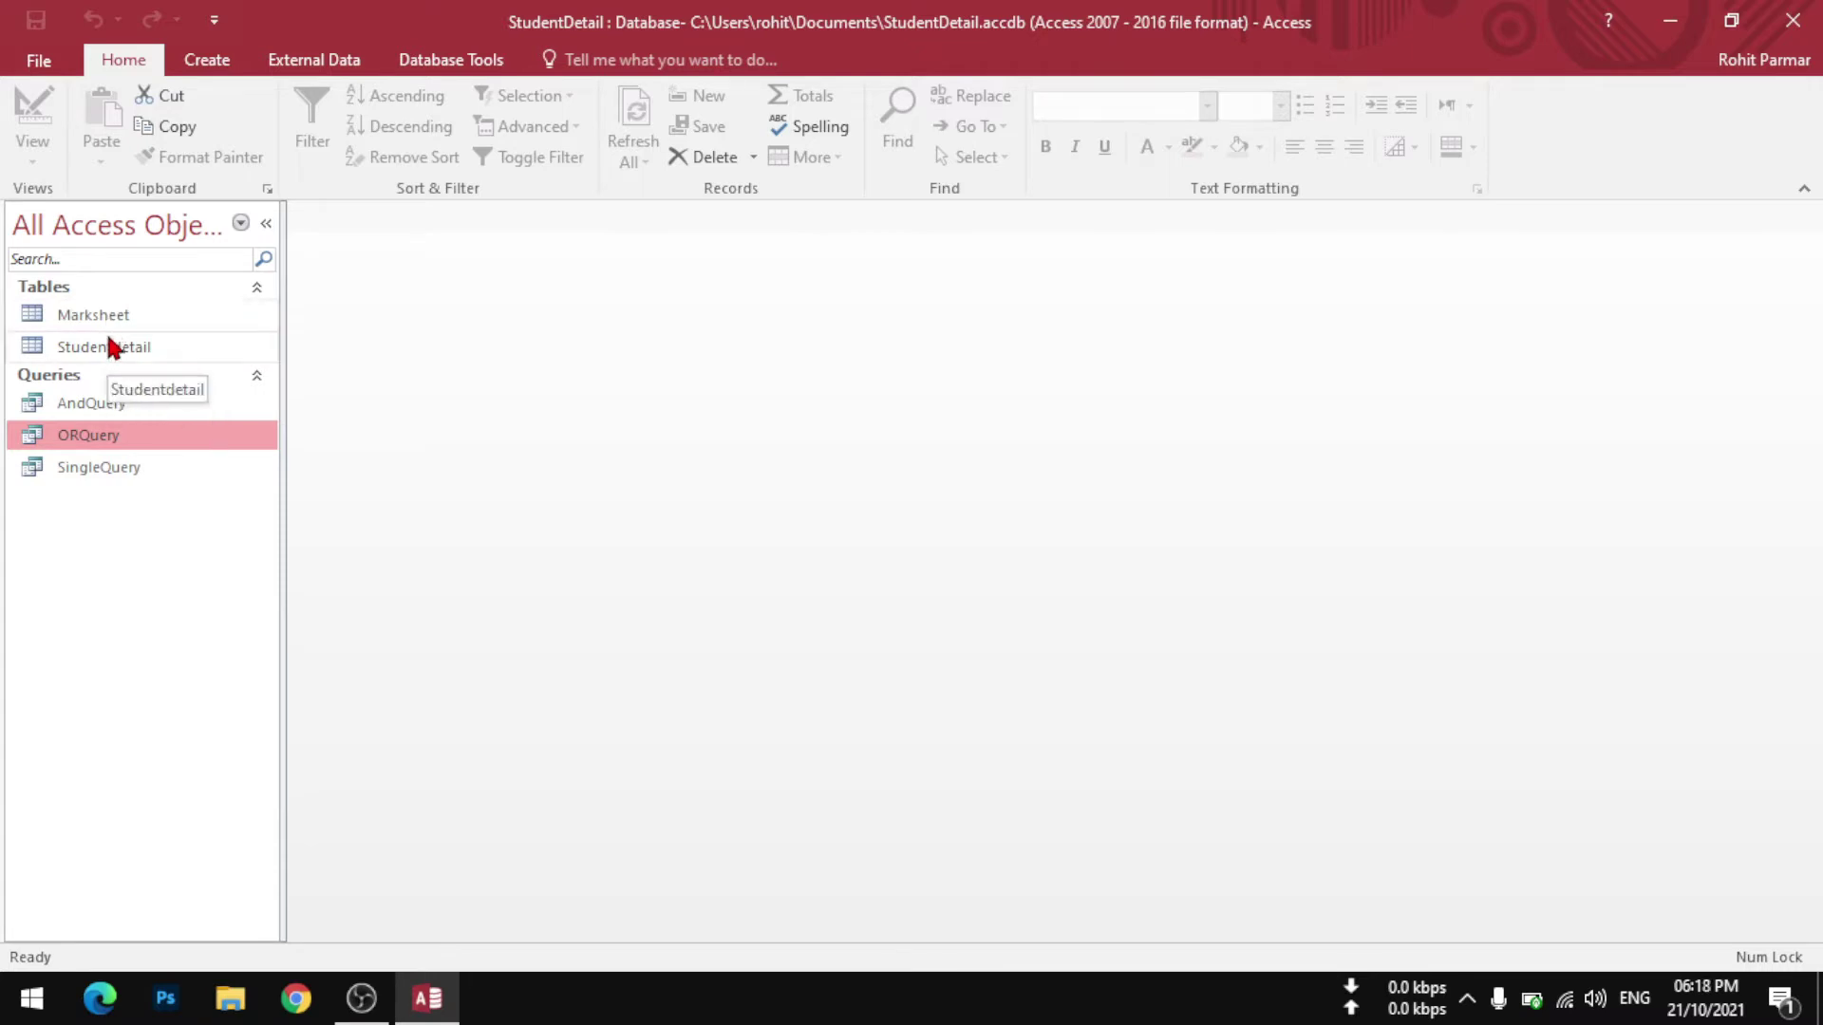
Open the Studentdetail and Marksheet tables and compare their records and their common RollNo field.
{"action": "double_click", "coordinate": [108, 344]}
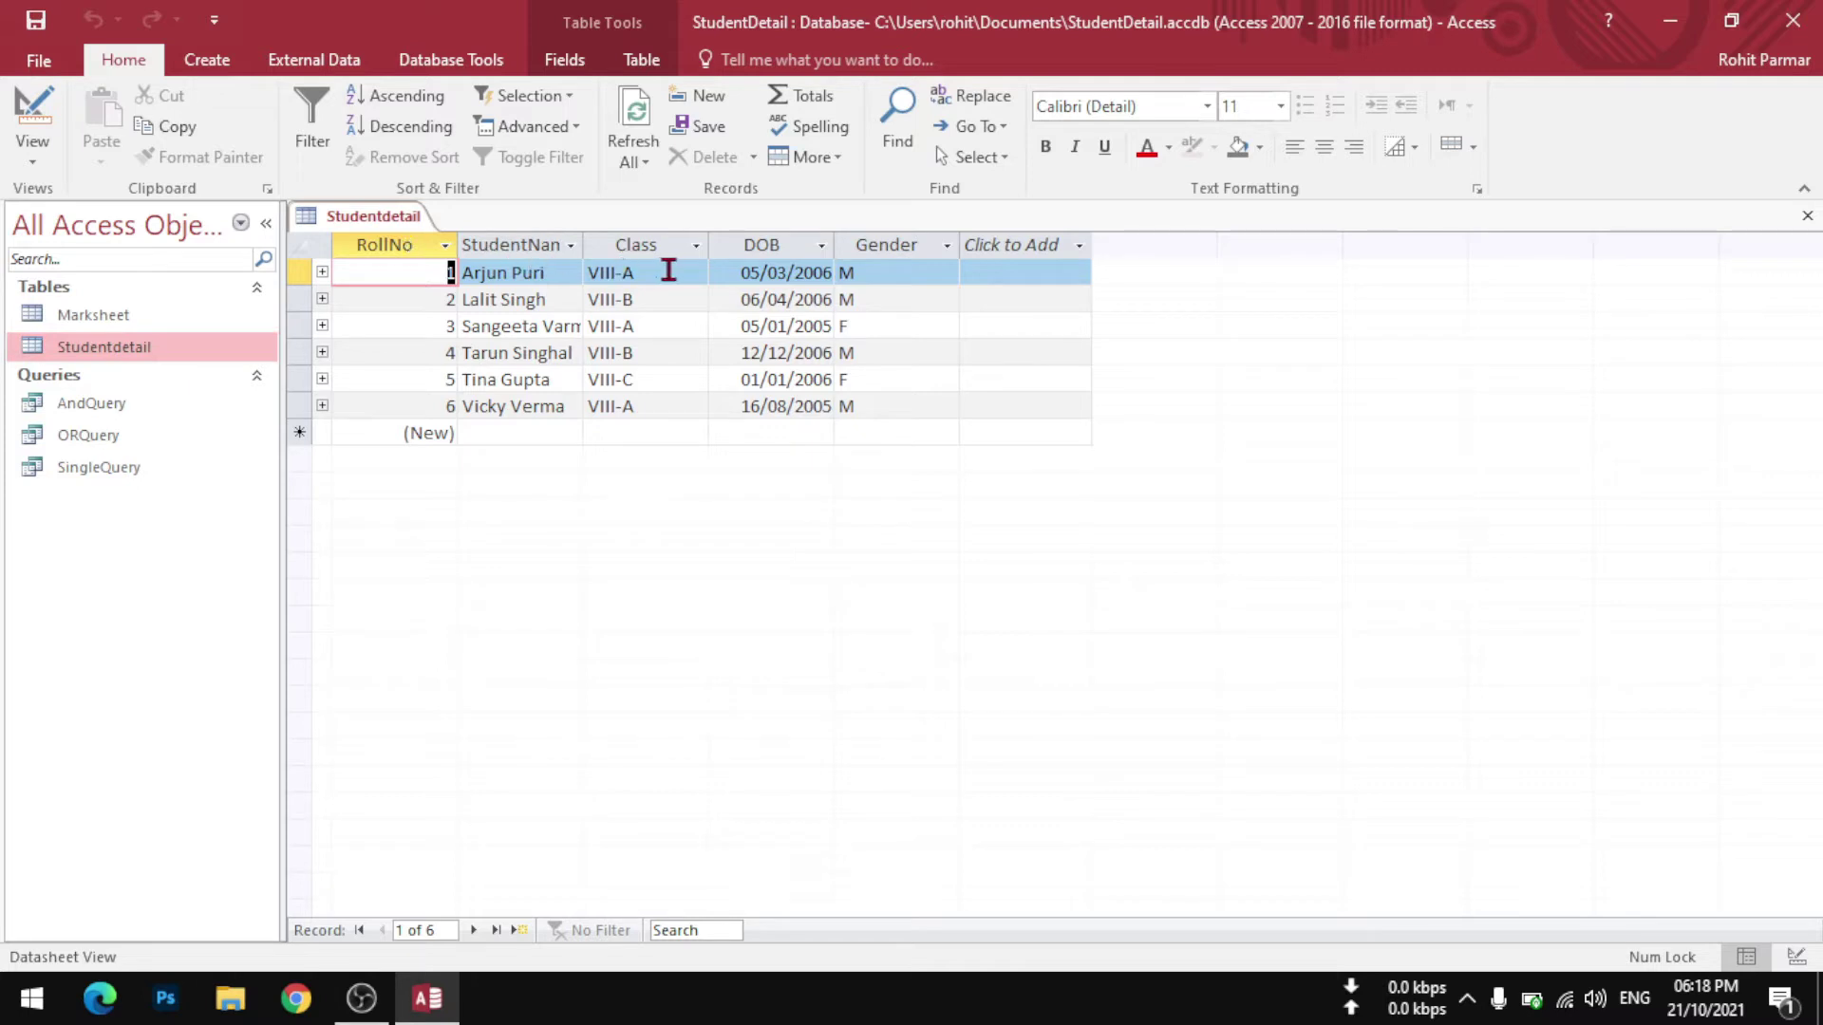
{"action": "double_click", "coordinate": [90, 316]}
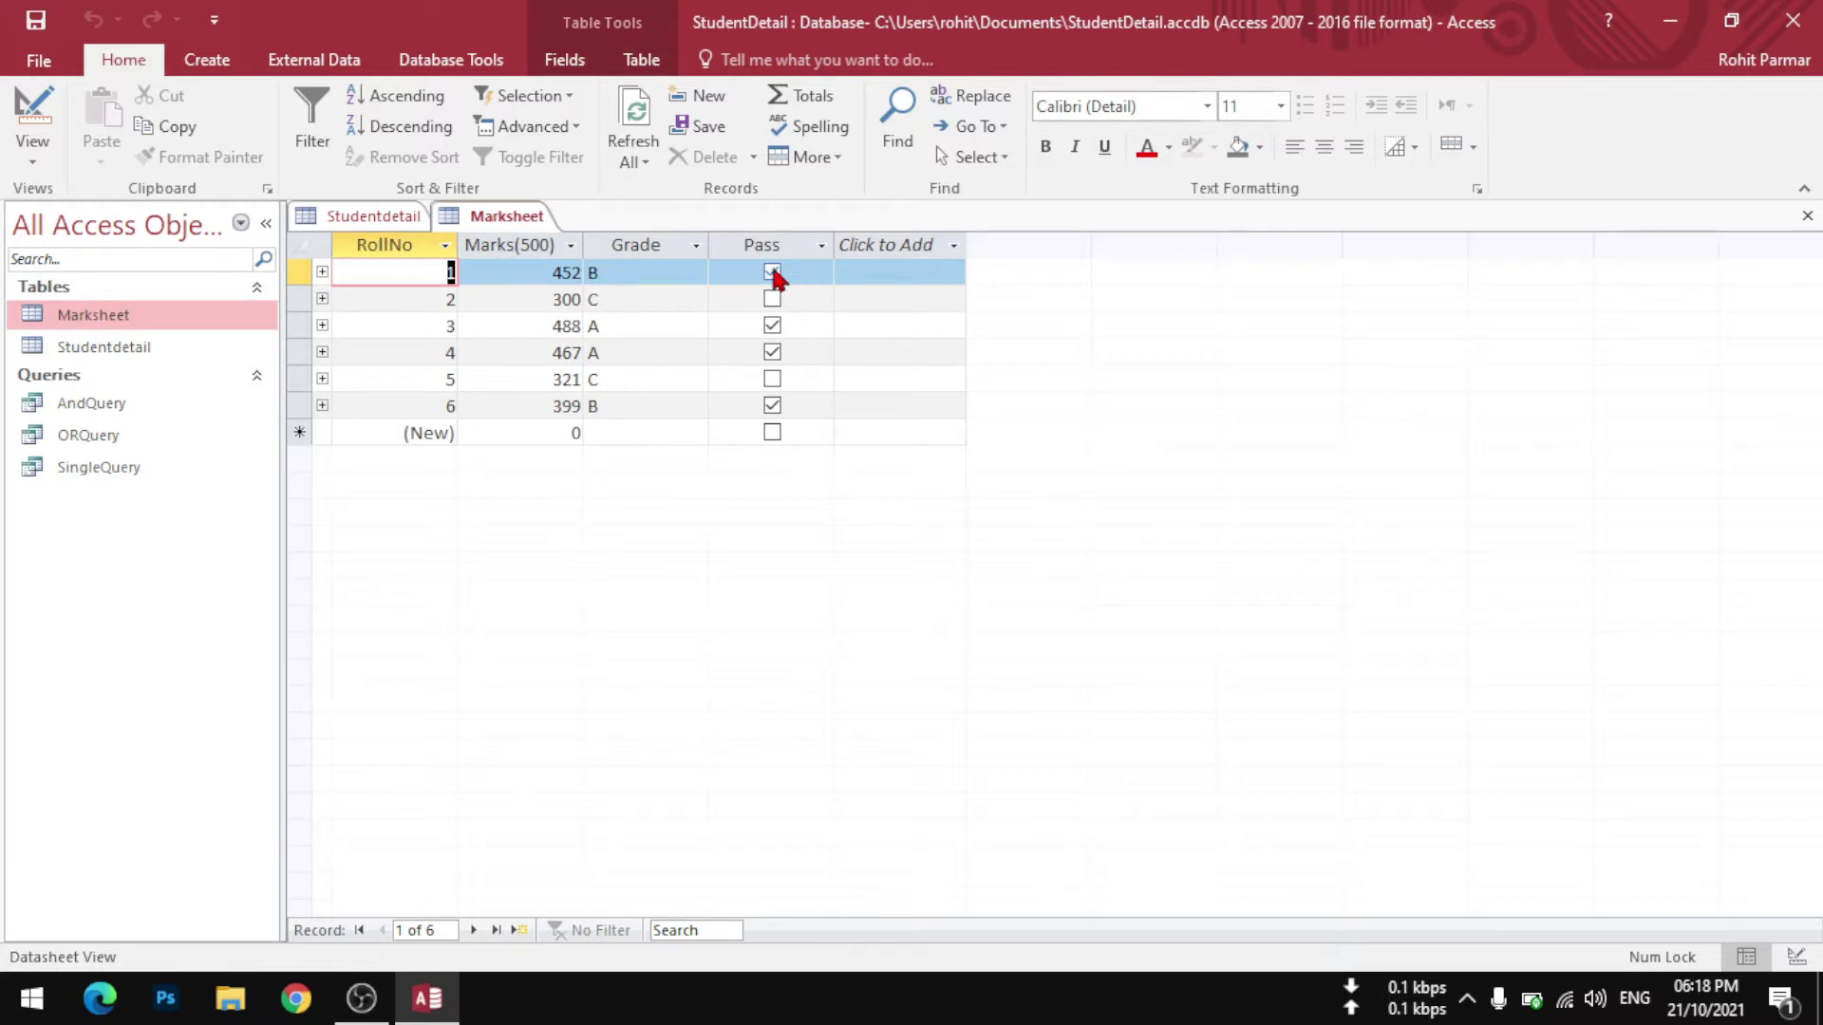
{"action": "left_click", "coordinate": [774, 275]}
{"action": "left_click", "coordinate": [773, 274]}
{"action": "left_click", "coordinate": [350, 217]}
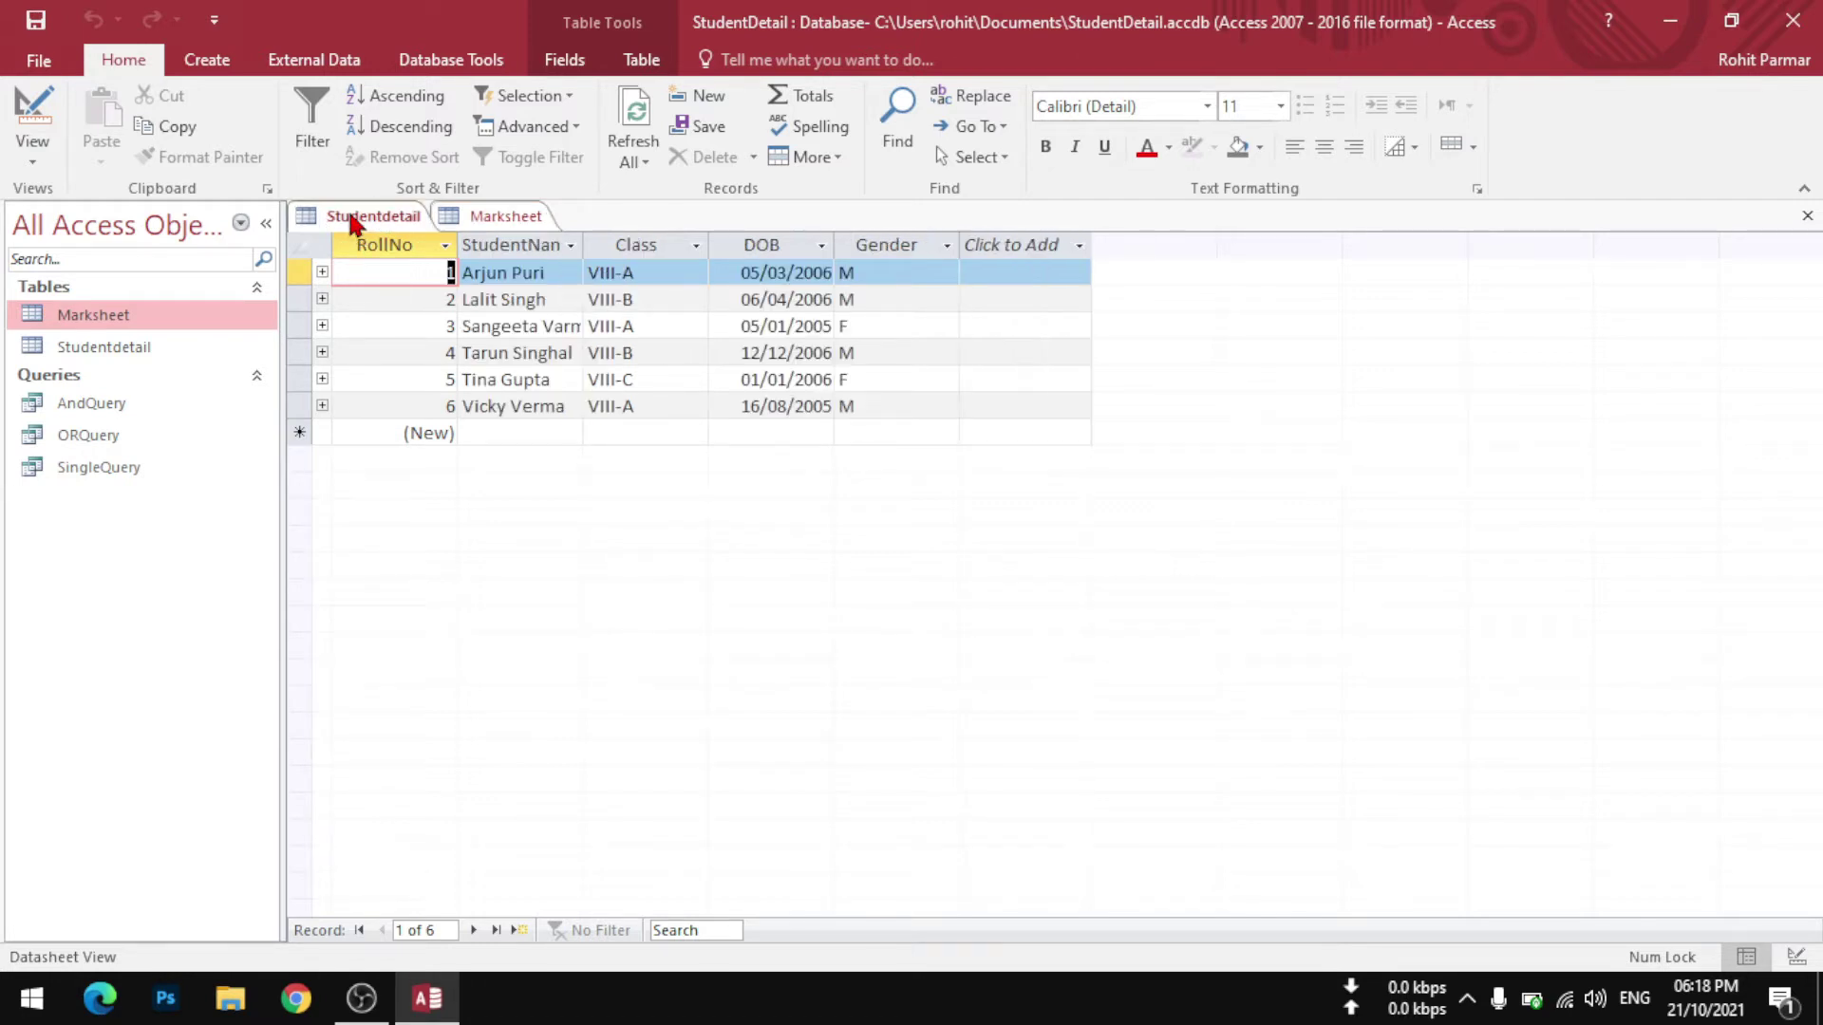
{"action": "left_click", "coordinate": [494, 217]}
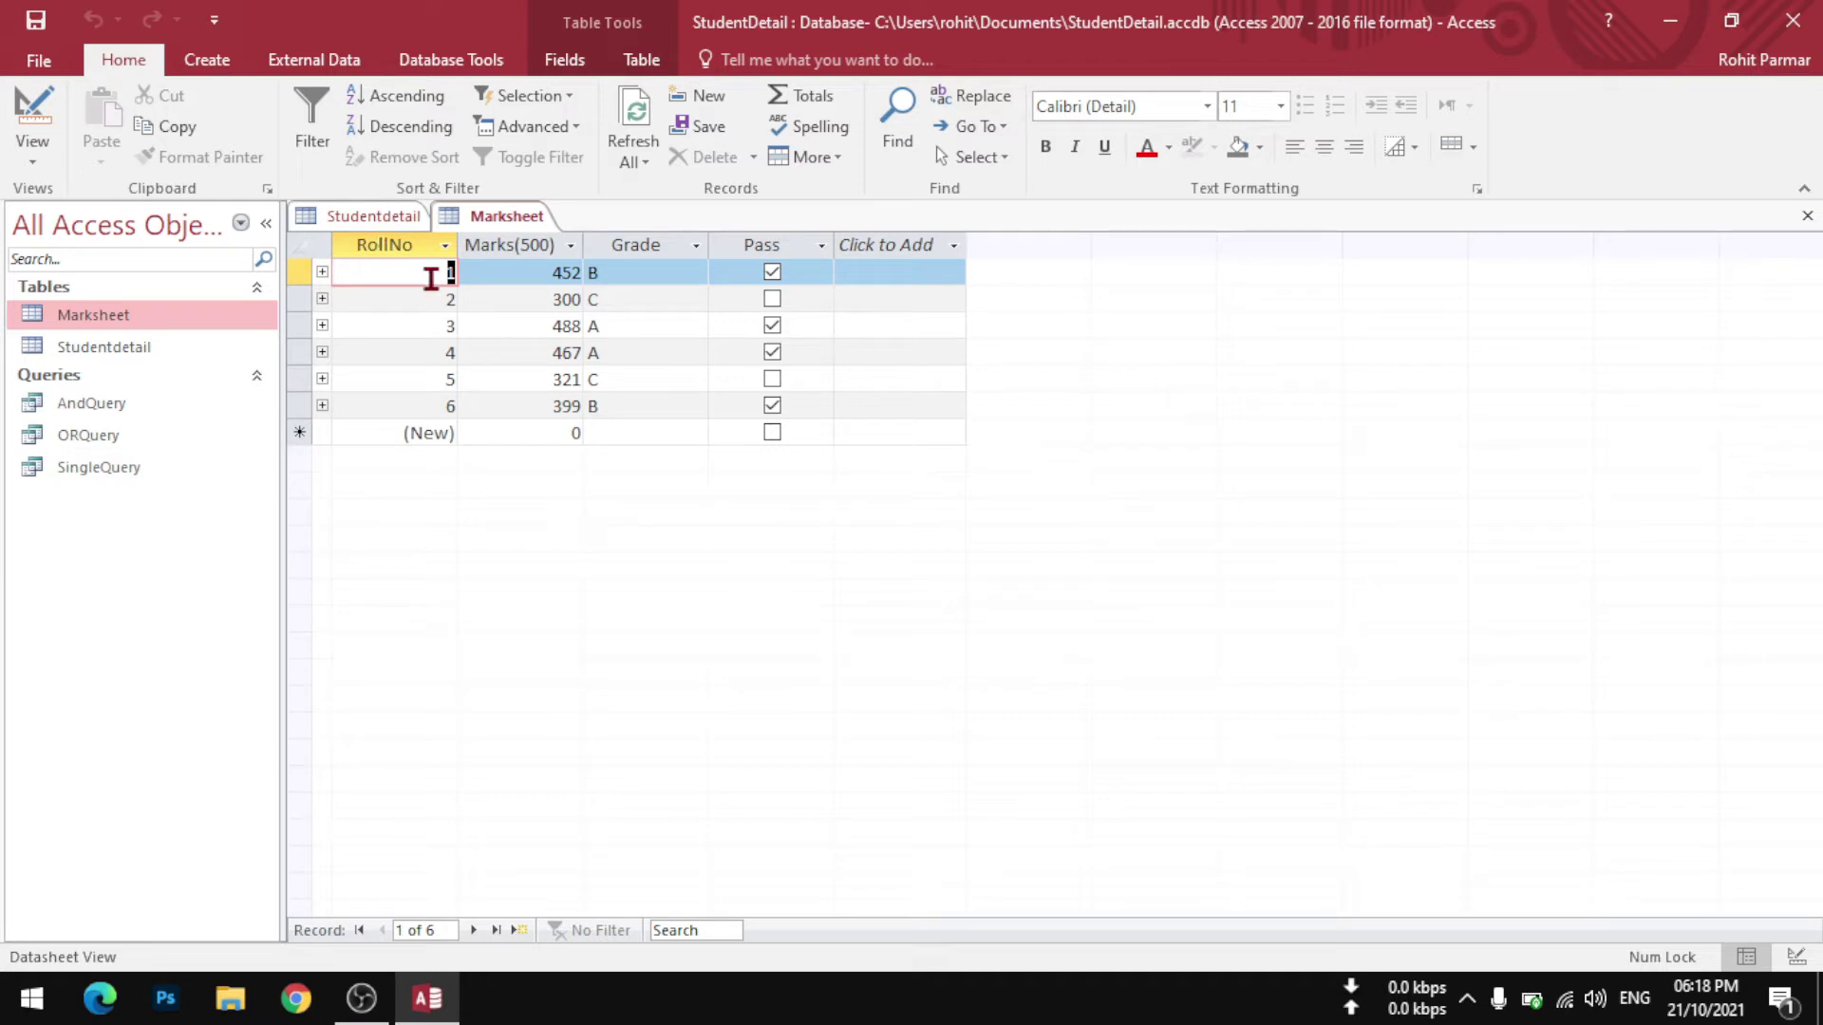
{"action": "left_click", "coordinate": [378, 217]}
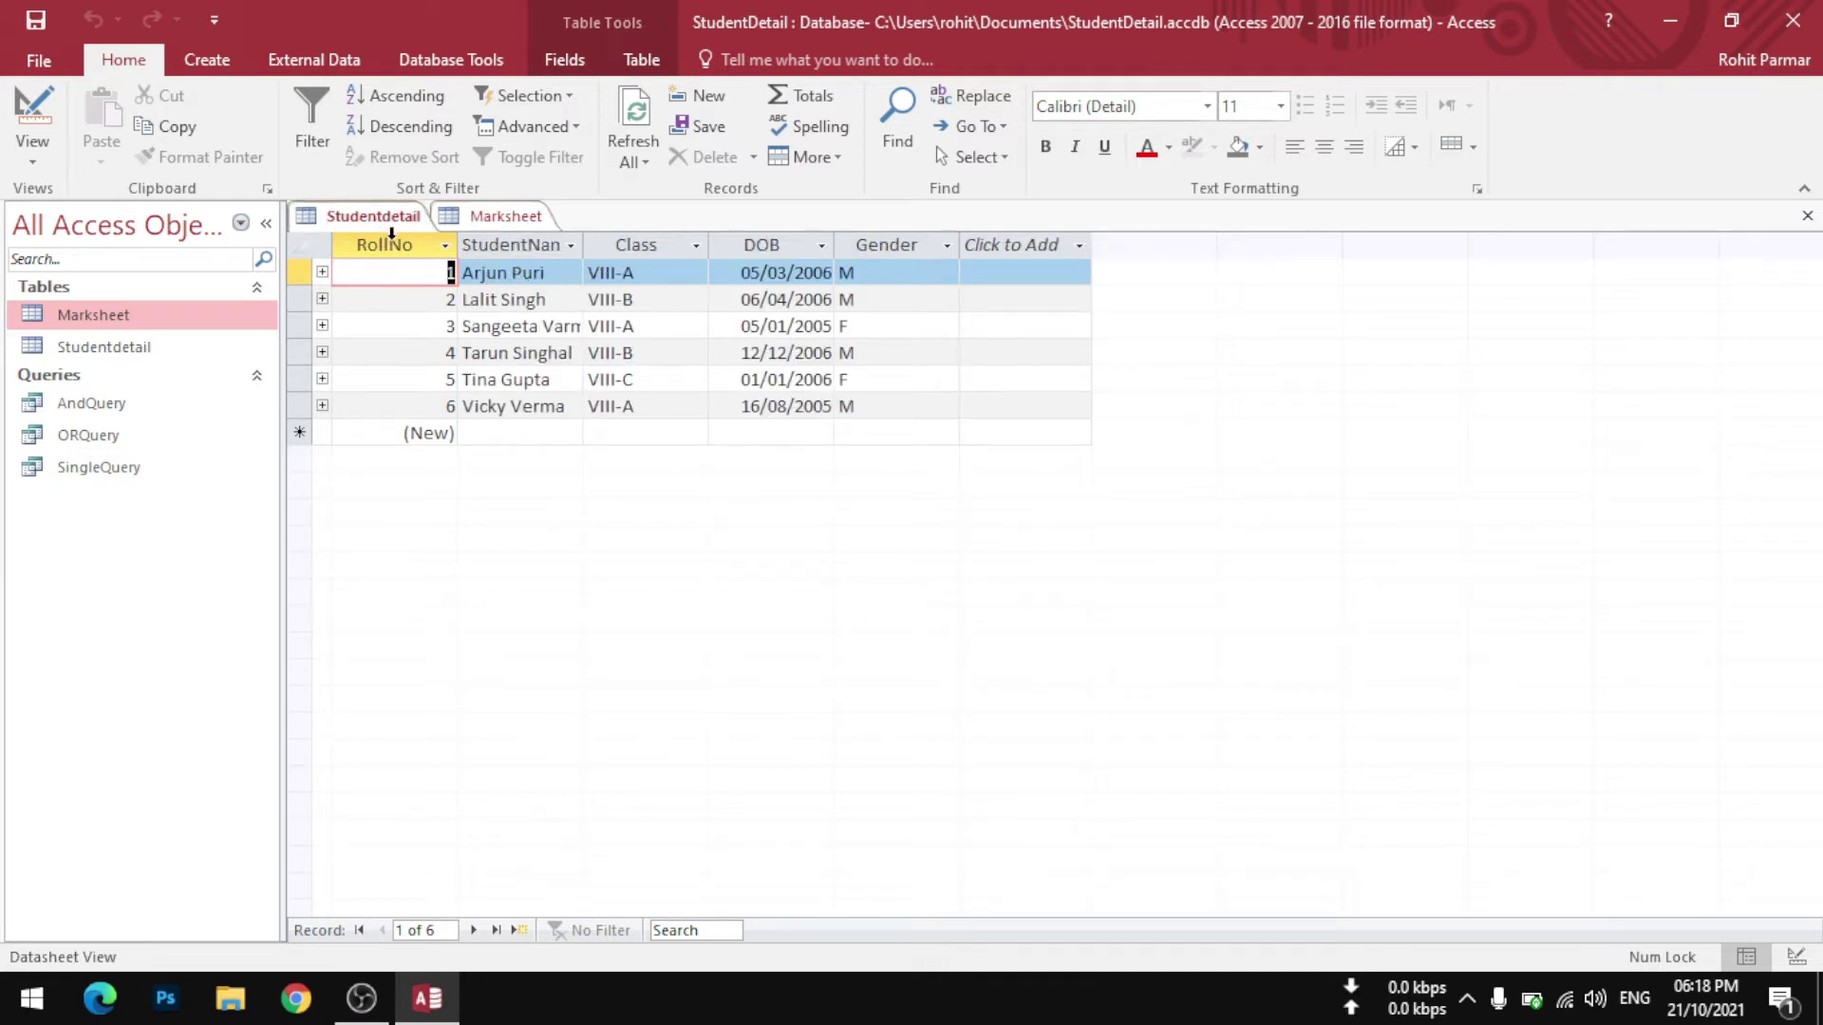
{"action": "left_click", "coordinate": [470, 216]}
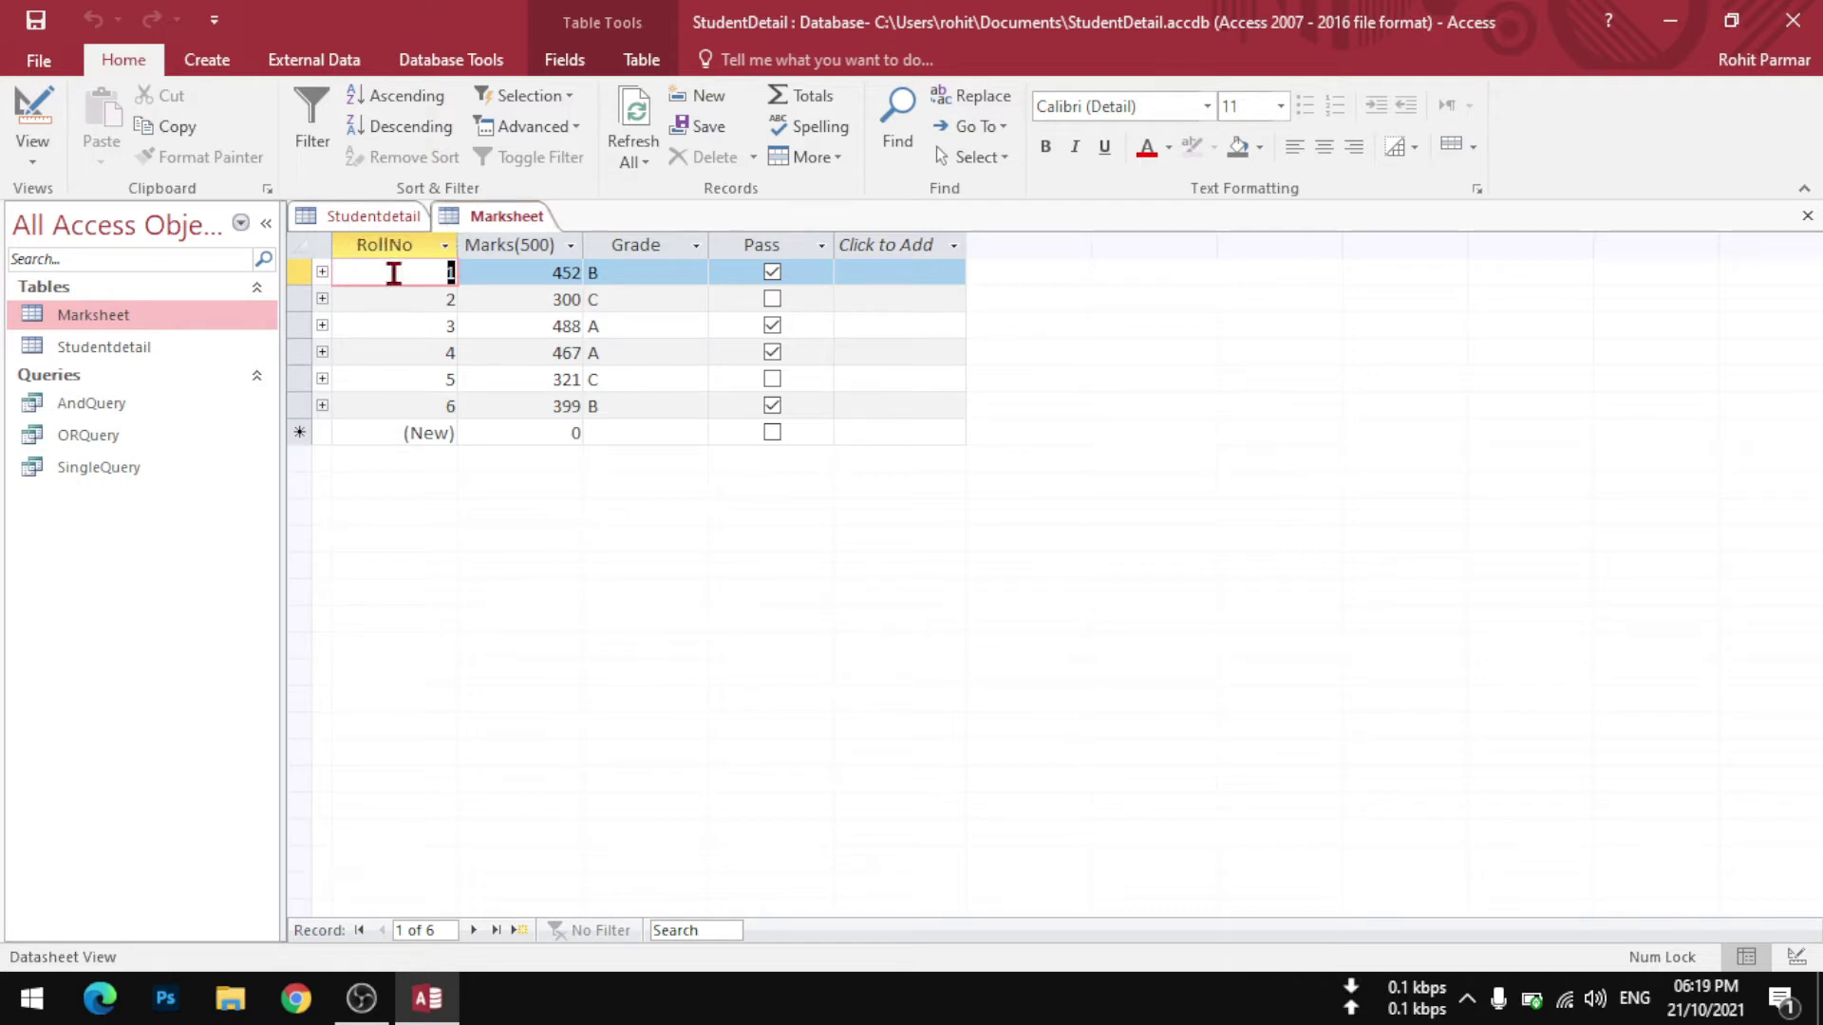
{"action": "left_click", "coordinate": [348, 216]}
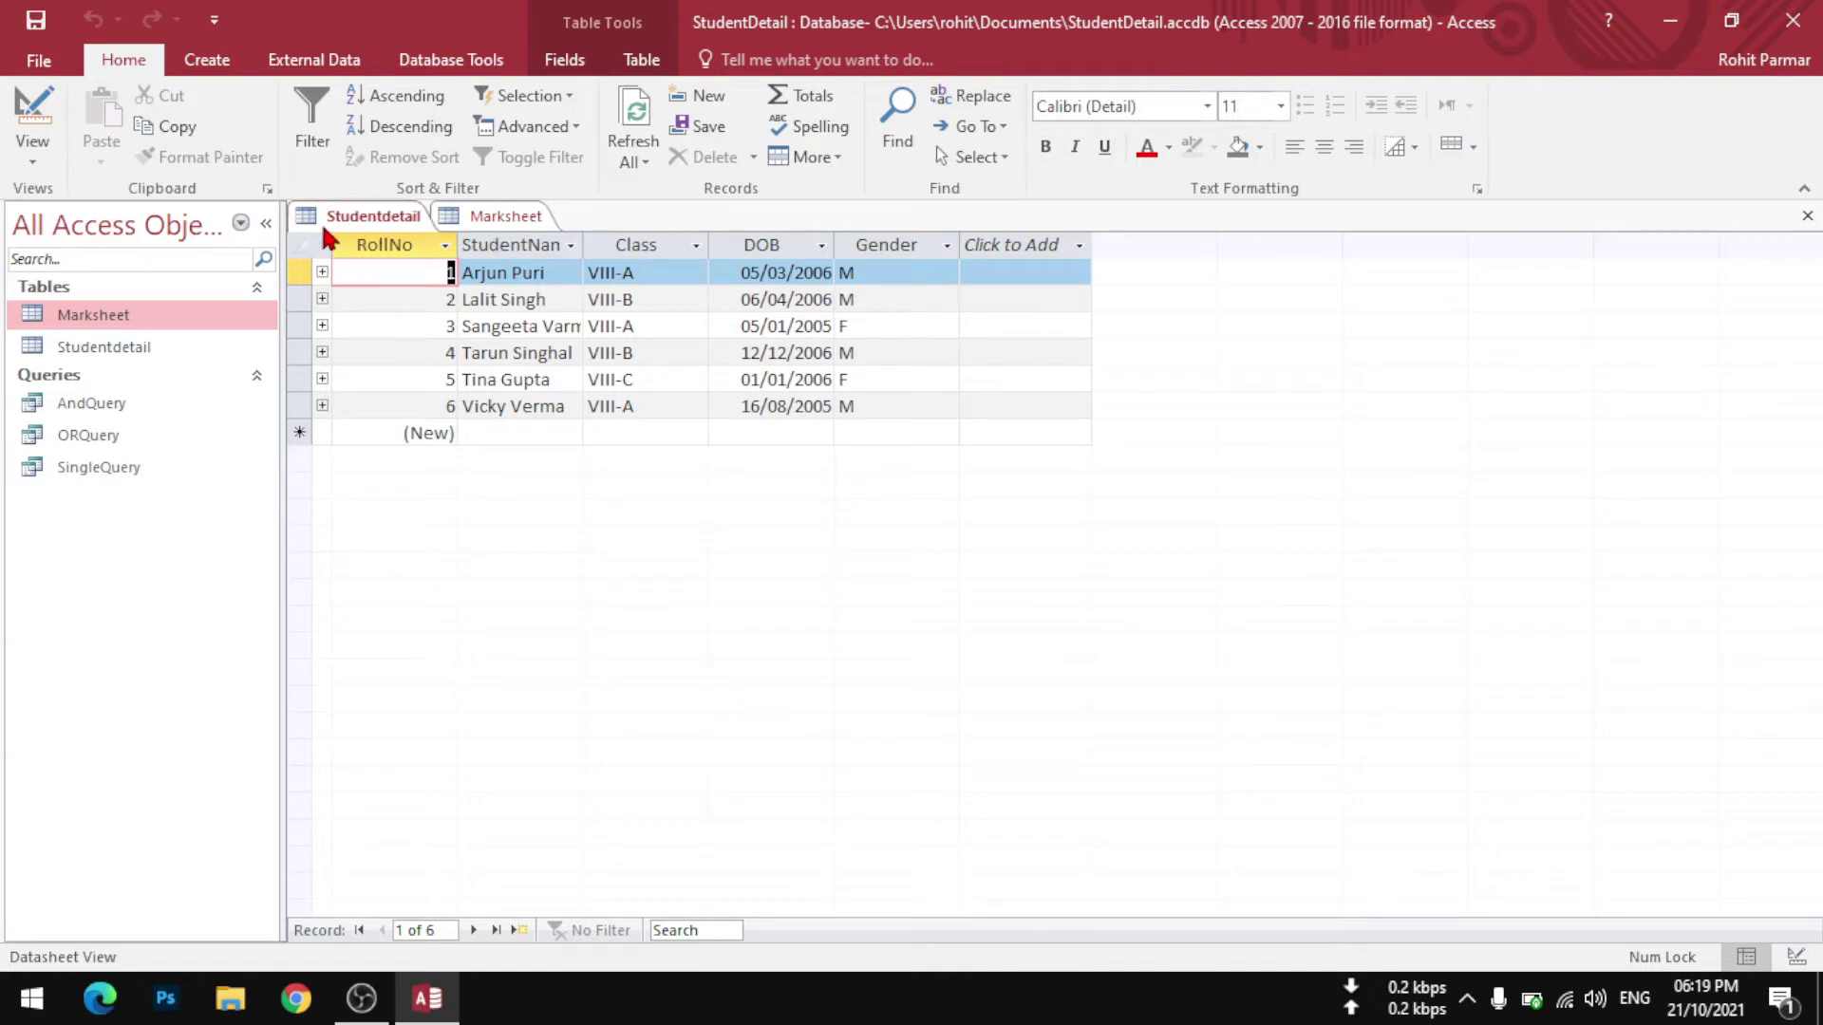
{"action": "left_click", "coordinate": [532, 216]}
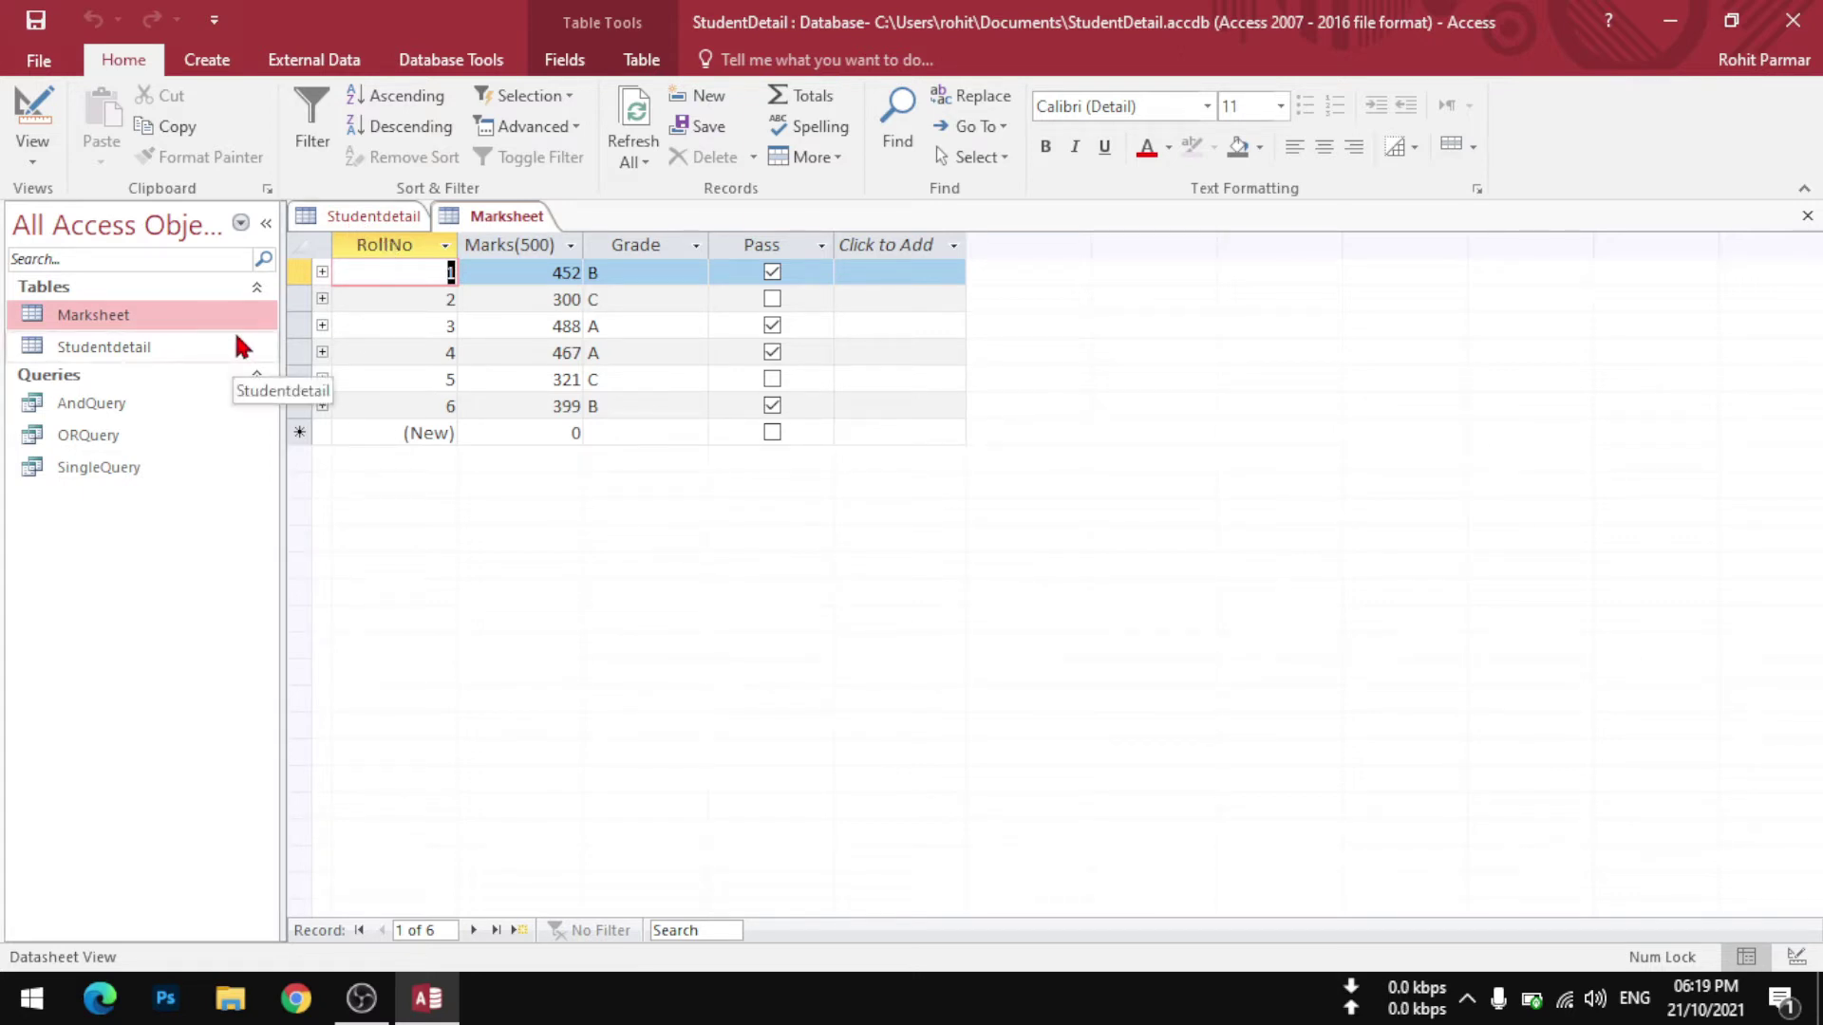
Open the database relationships layout and bring up the Edit Relationships dialog, placed clear of the two tables.
{"action": "left_click", "coordinate": [443, 64]}
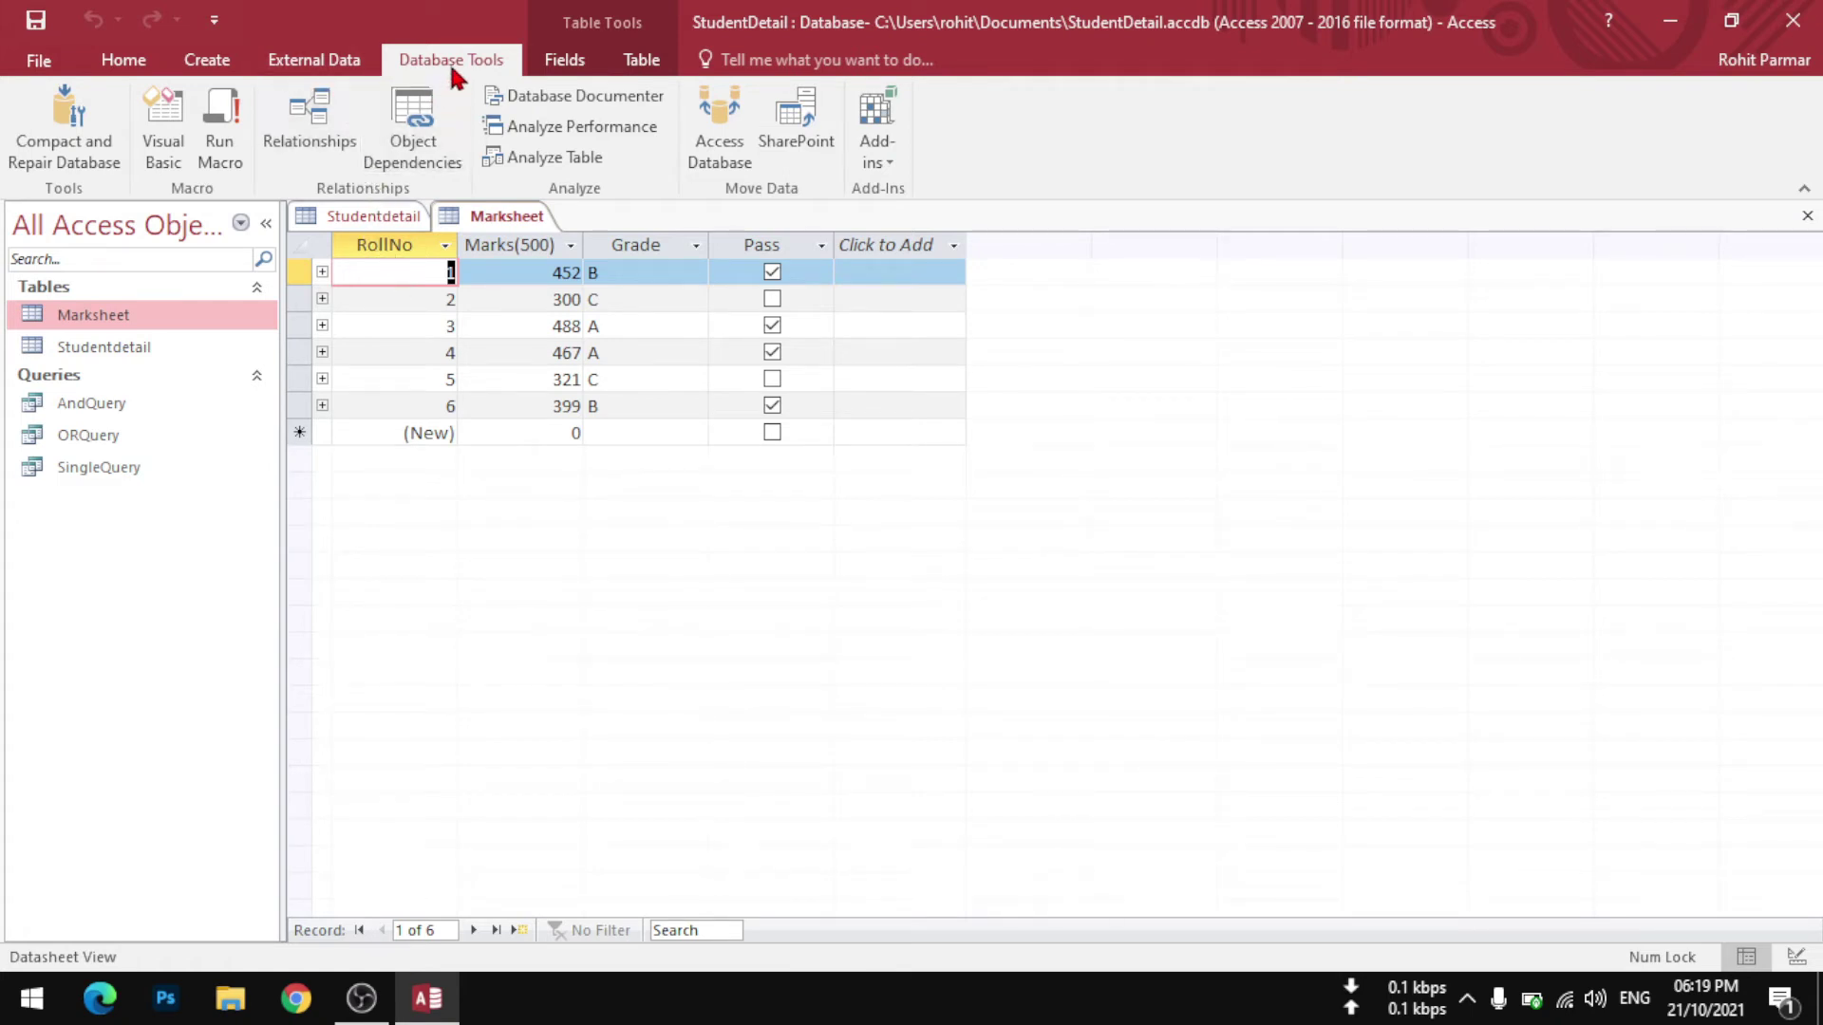
{"action": "left_click", "coordinate": [313, 133]}
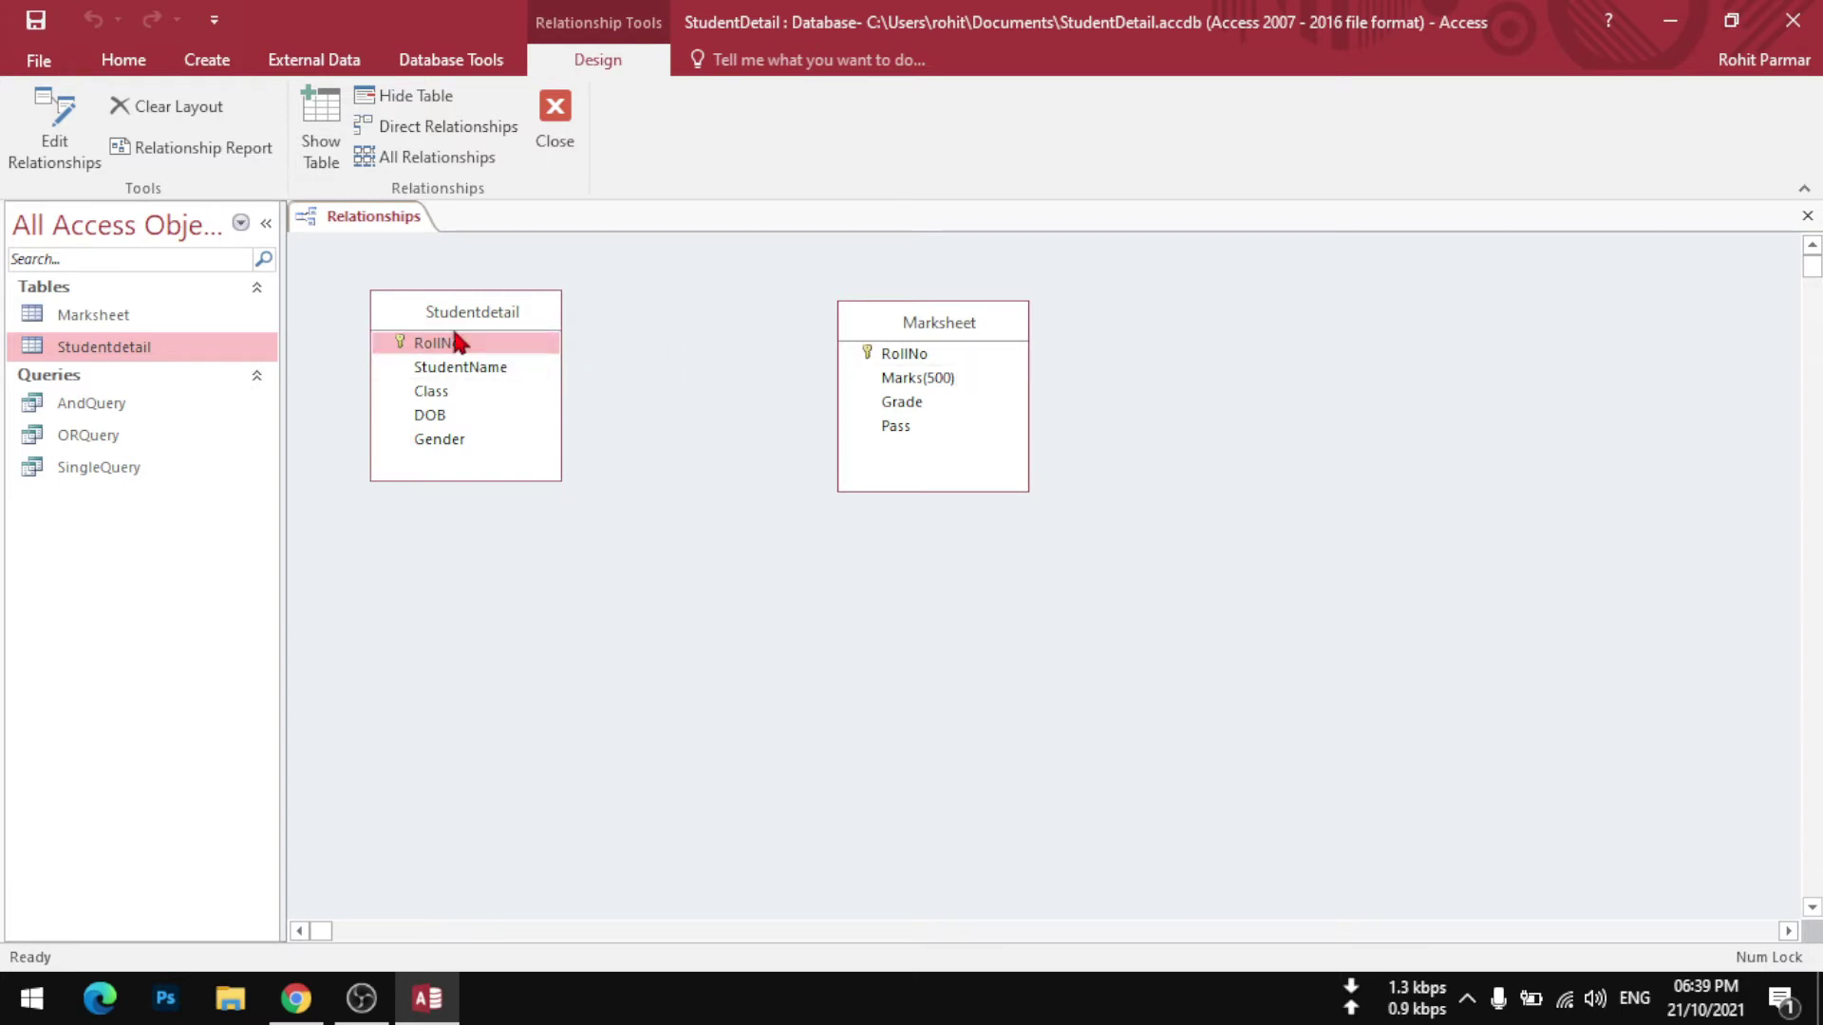
{"action": "left_click", "coordinate": [506, 352]}
{"action": "left_click", "coordinate": [59, 169]}
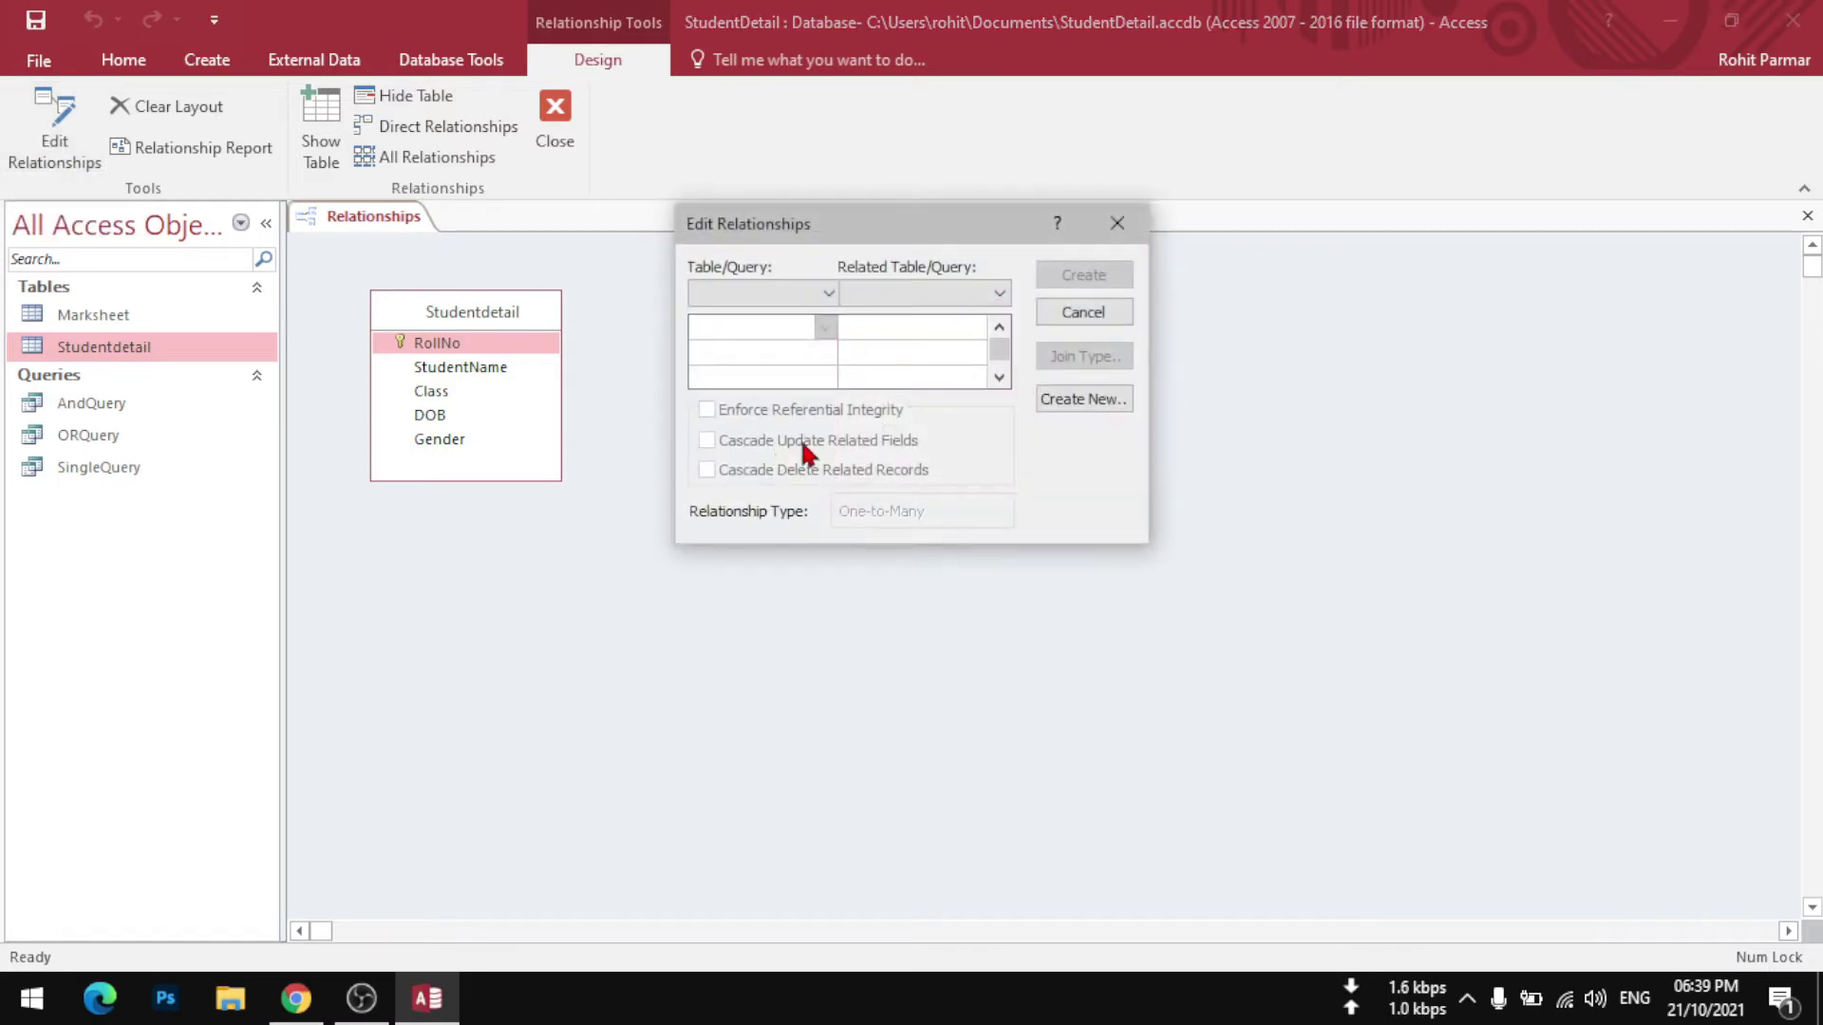
{"action": "left_click", "coordinate": [774, 300]}
{"action": "left_click", "coordinate": [899, 283]}
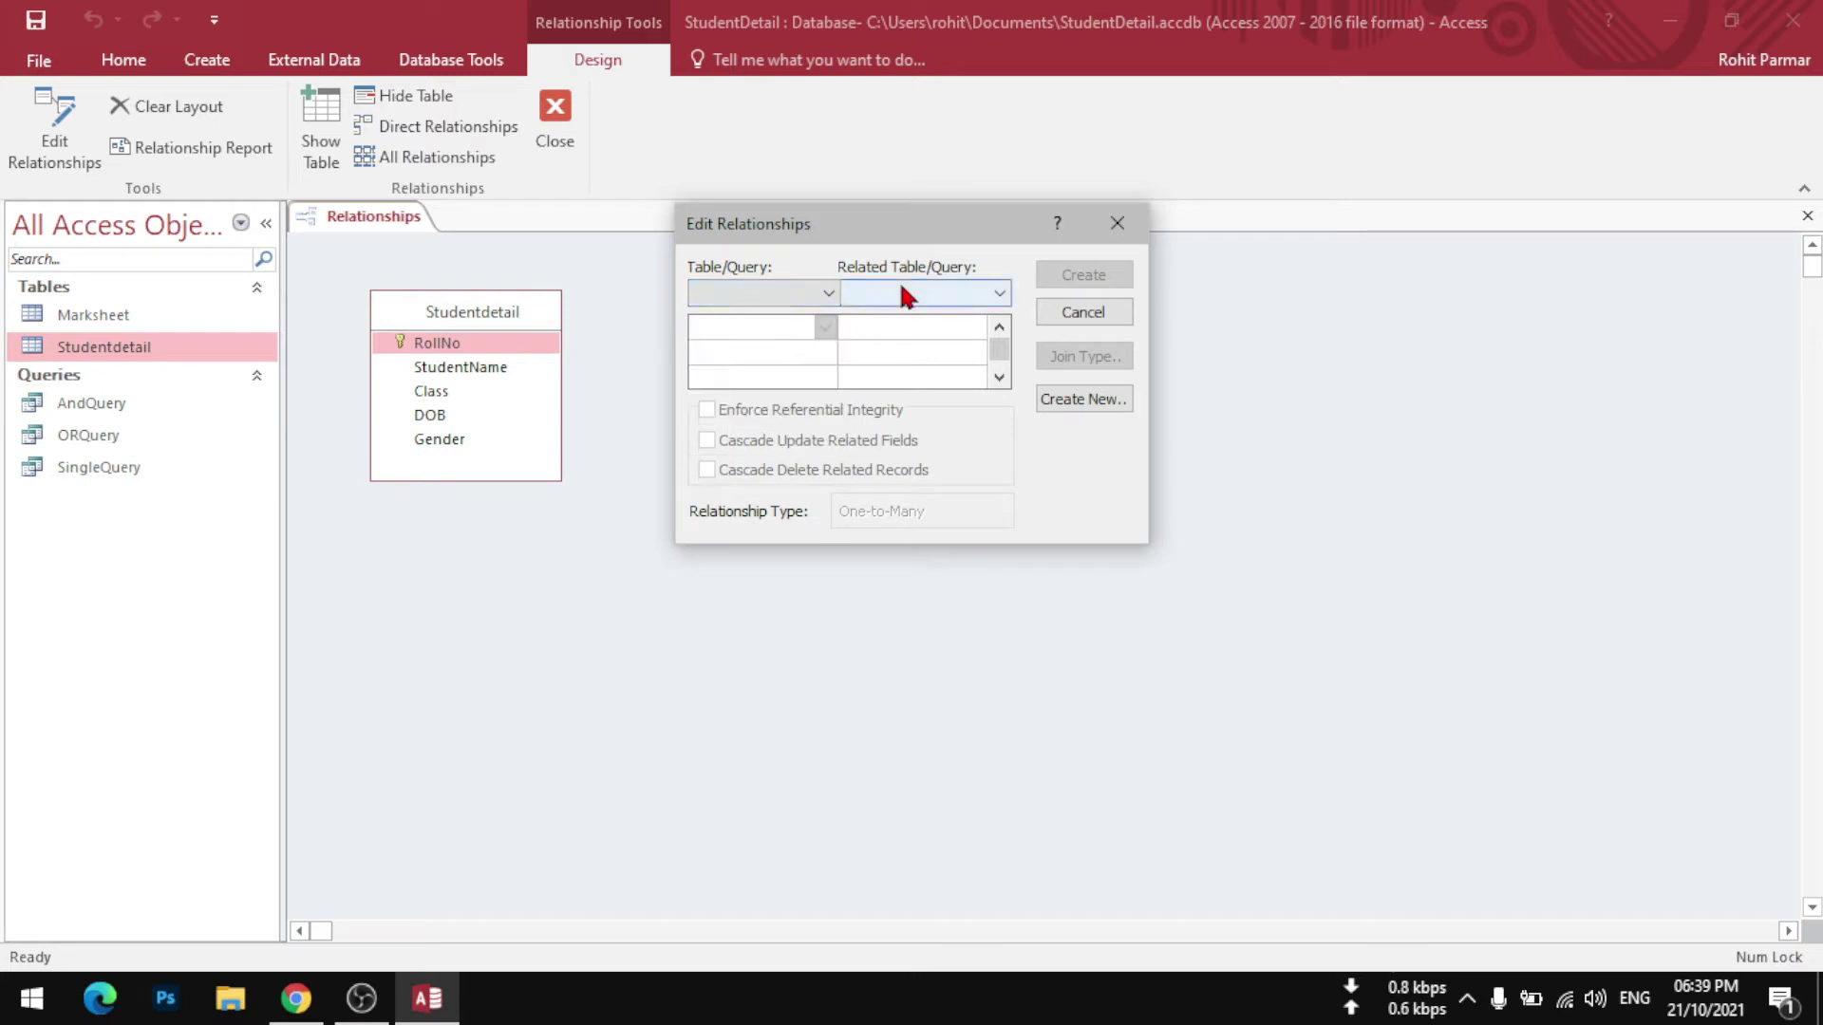
{"action": "left_click", "coordinate": [900, 285]}
{"action": "left_click", "coordinate": [901, 295]}
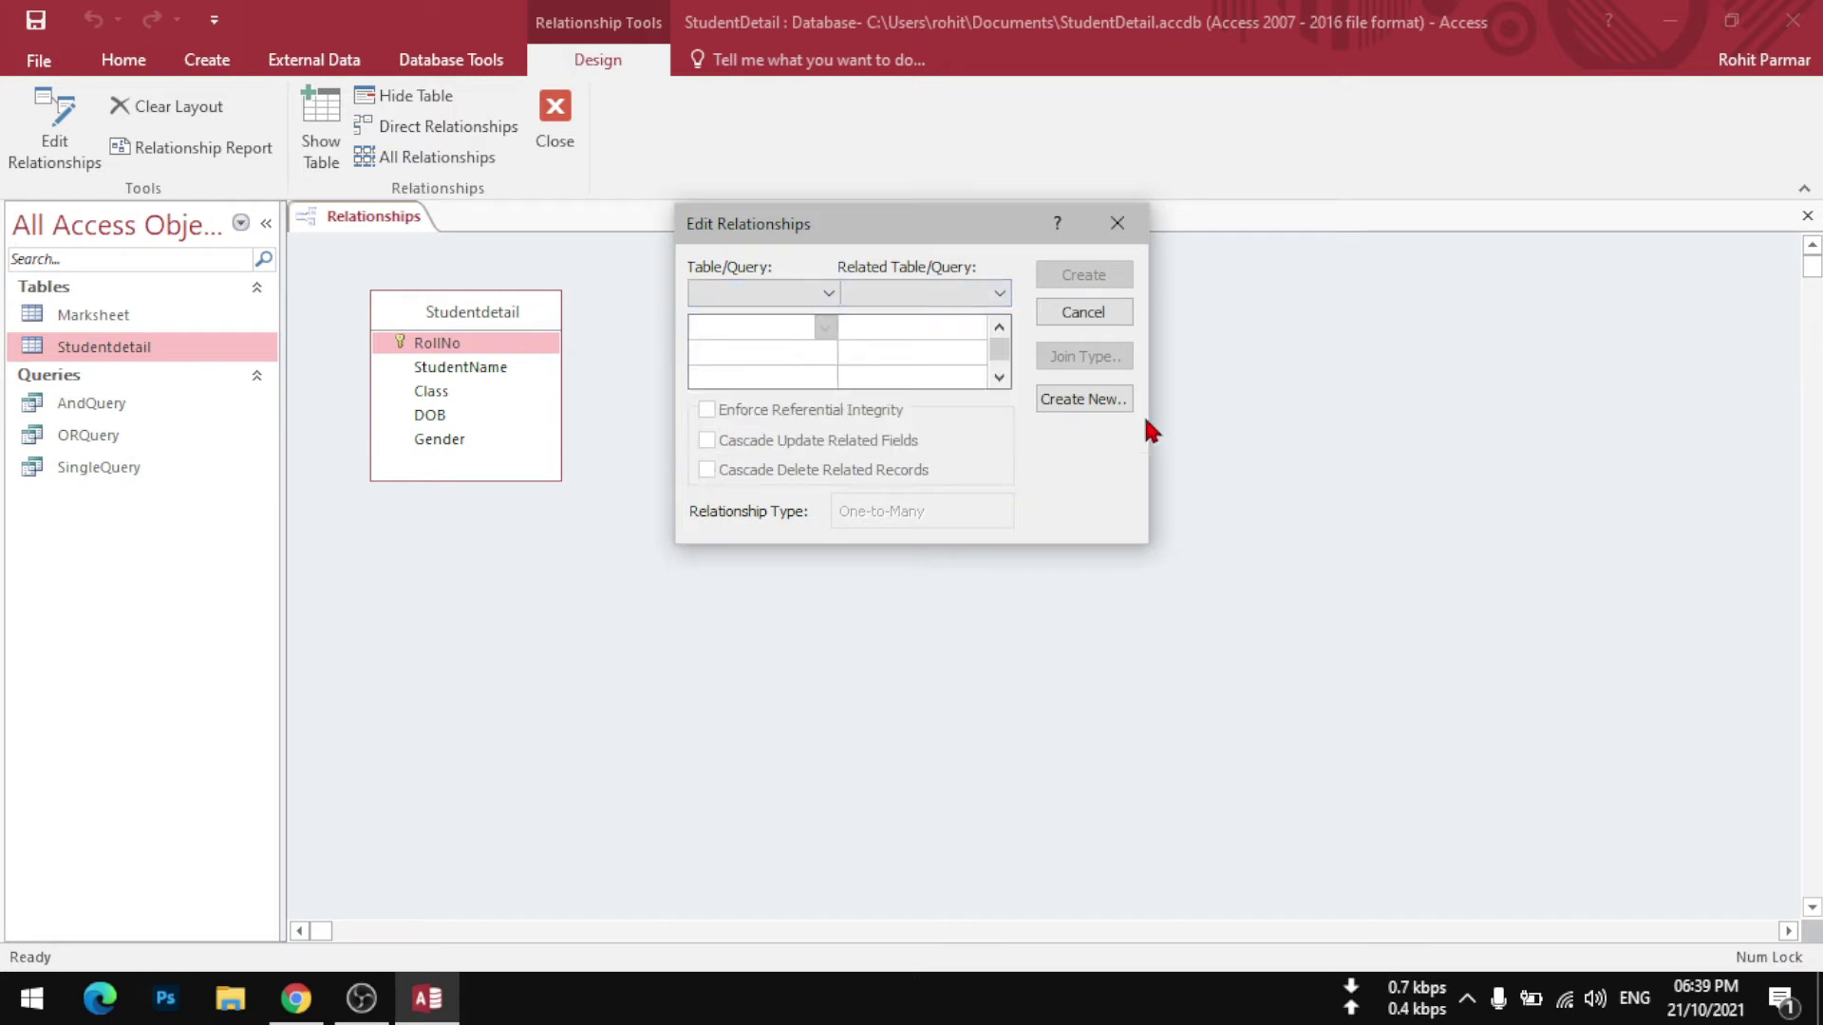
{"action": "left_click", "coordinate": [755, 302]}
{"action": "left_click_drag", "start_coordinate": [928, 244], "coordinate": [1329, 254]}
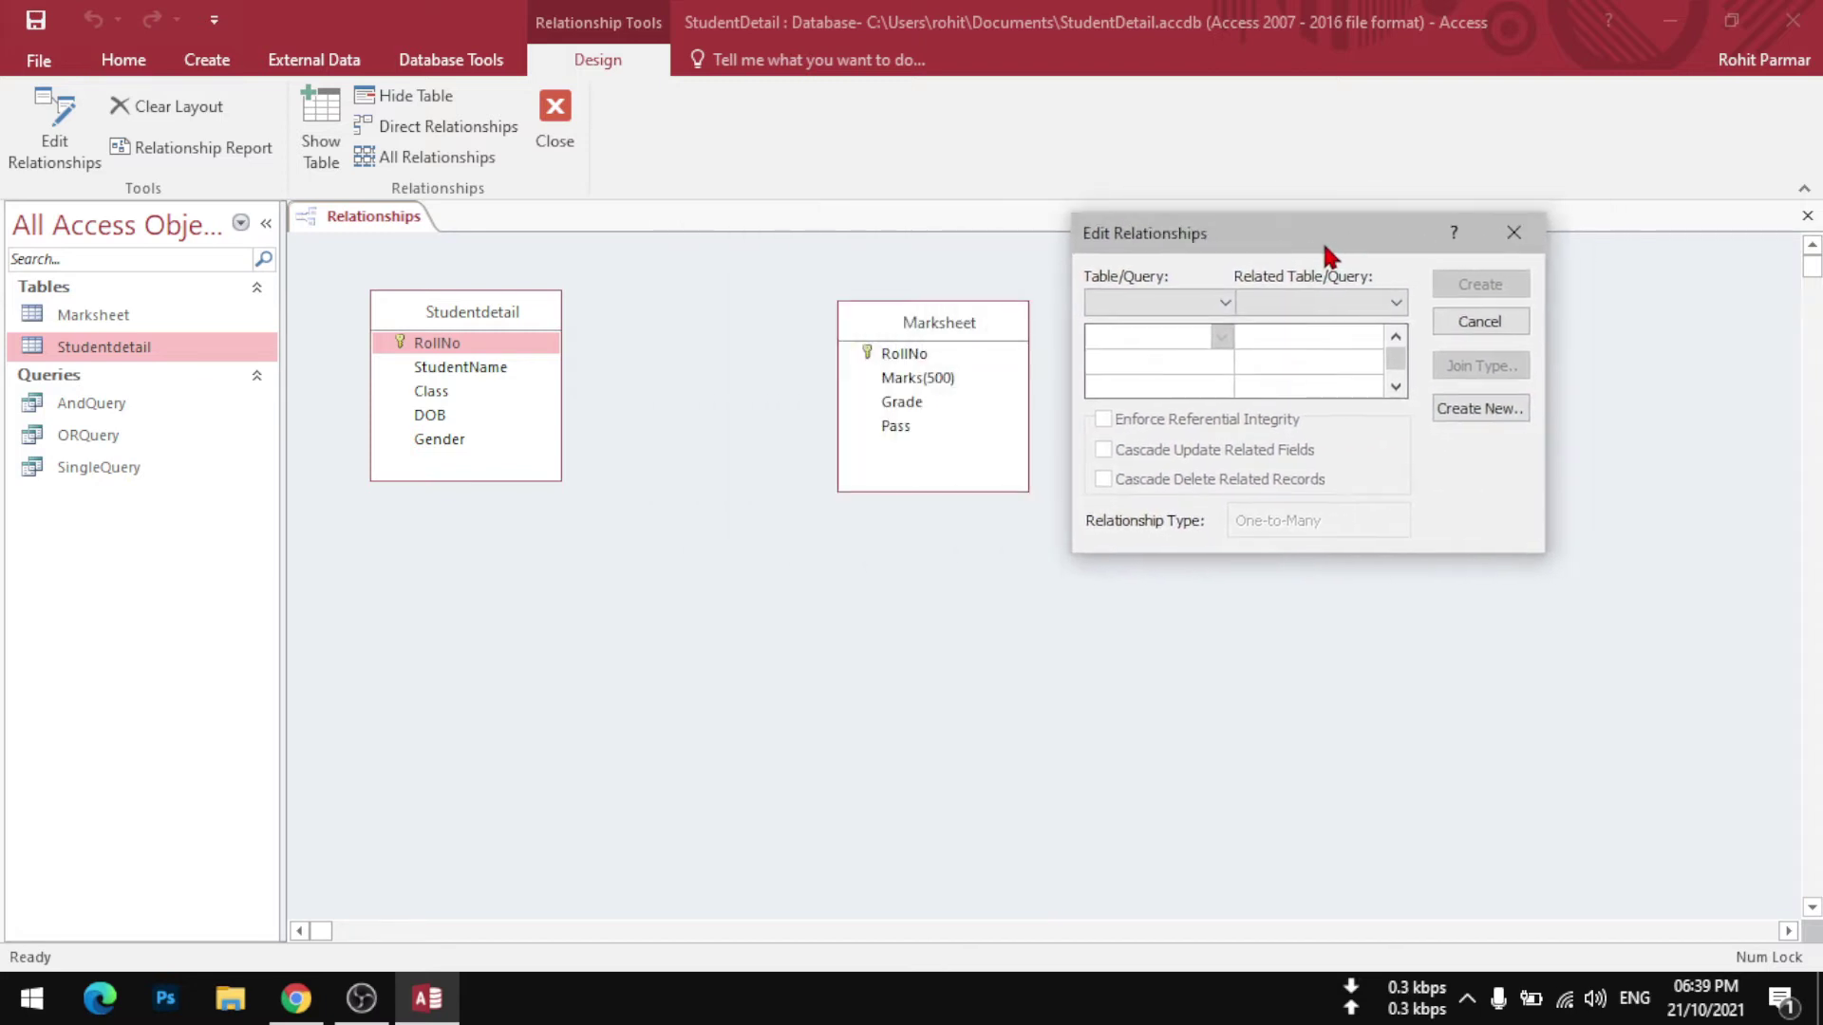
Start a new relationship with Studentdetail as the left table and RollNo as the left column.
{"action": "left_click", "coordinate": [1490, 408]}
{"action": "left_click_drag", "start_coordinate": [889, 253], "coordinate": [1336, 237]}
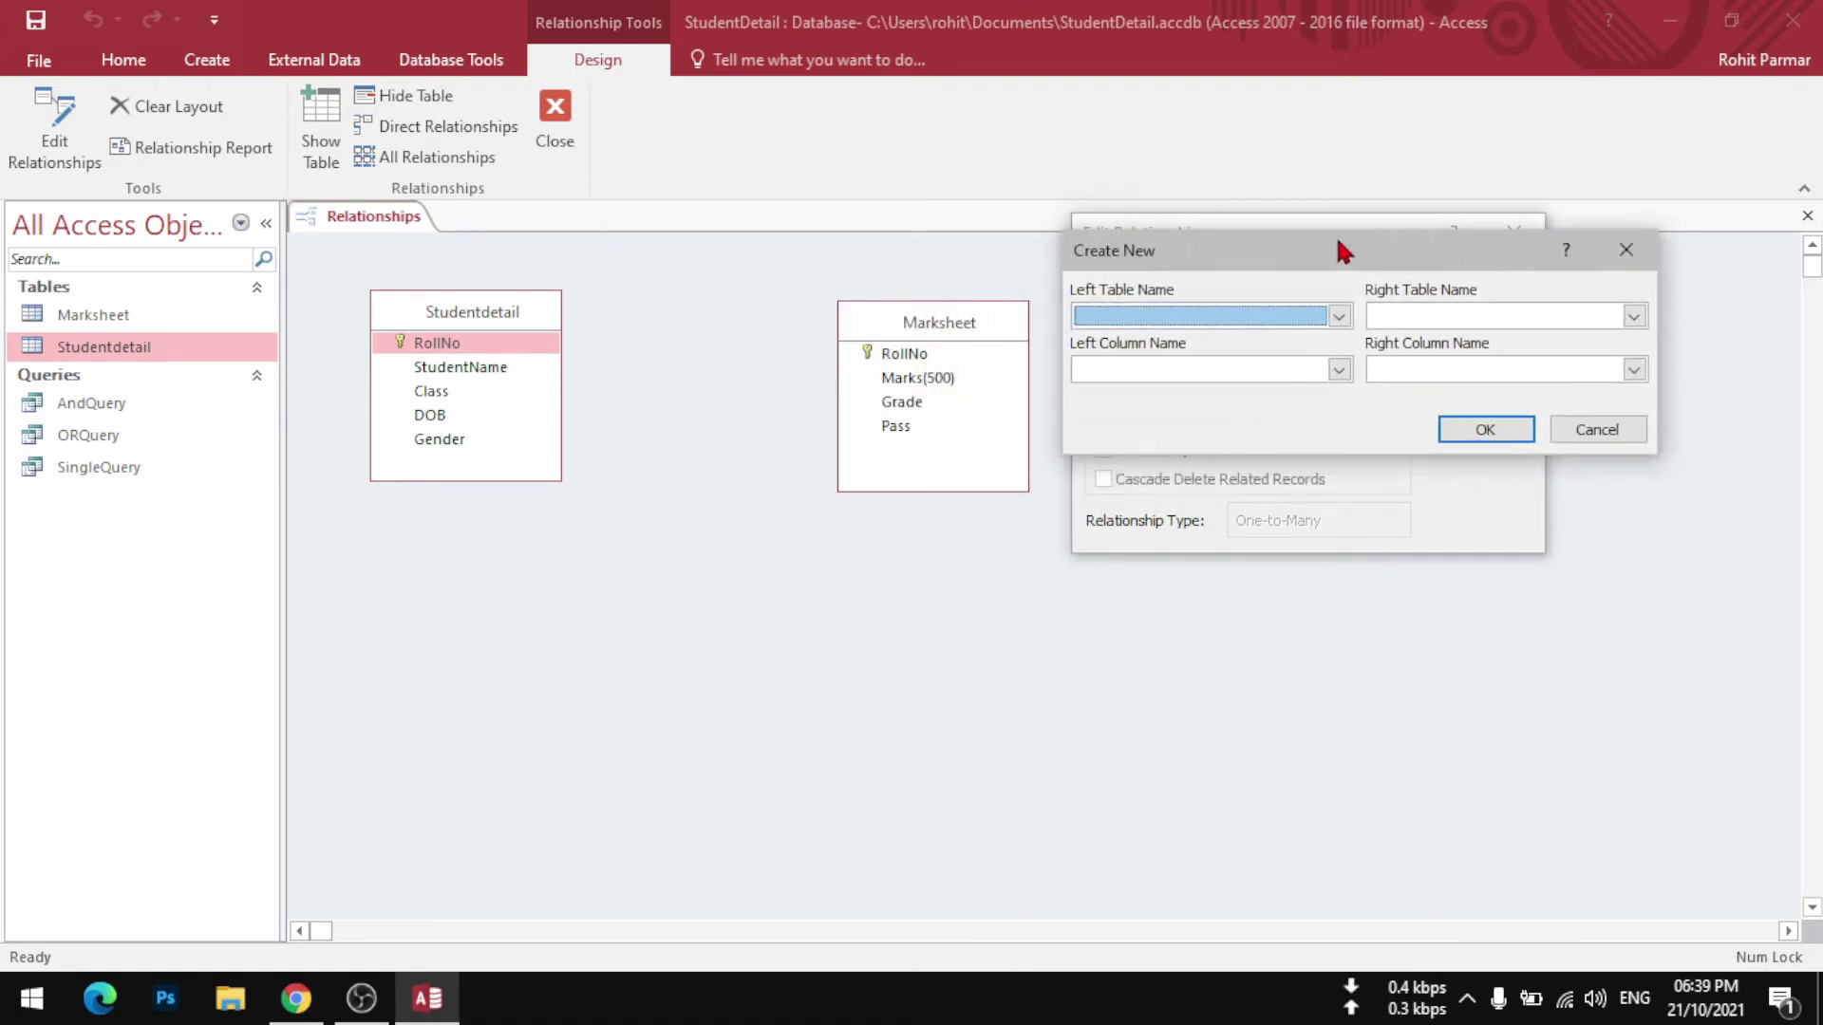
{"action": "left_click", "coordinate": [1158, 315]}
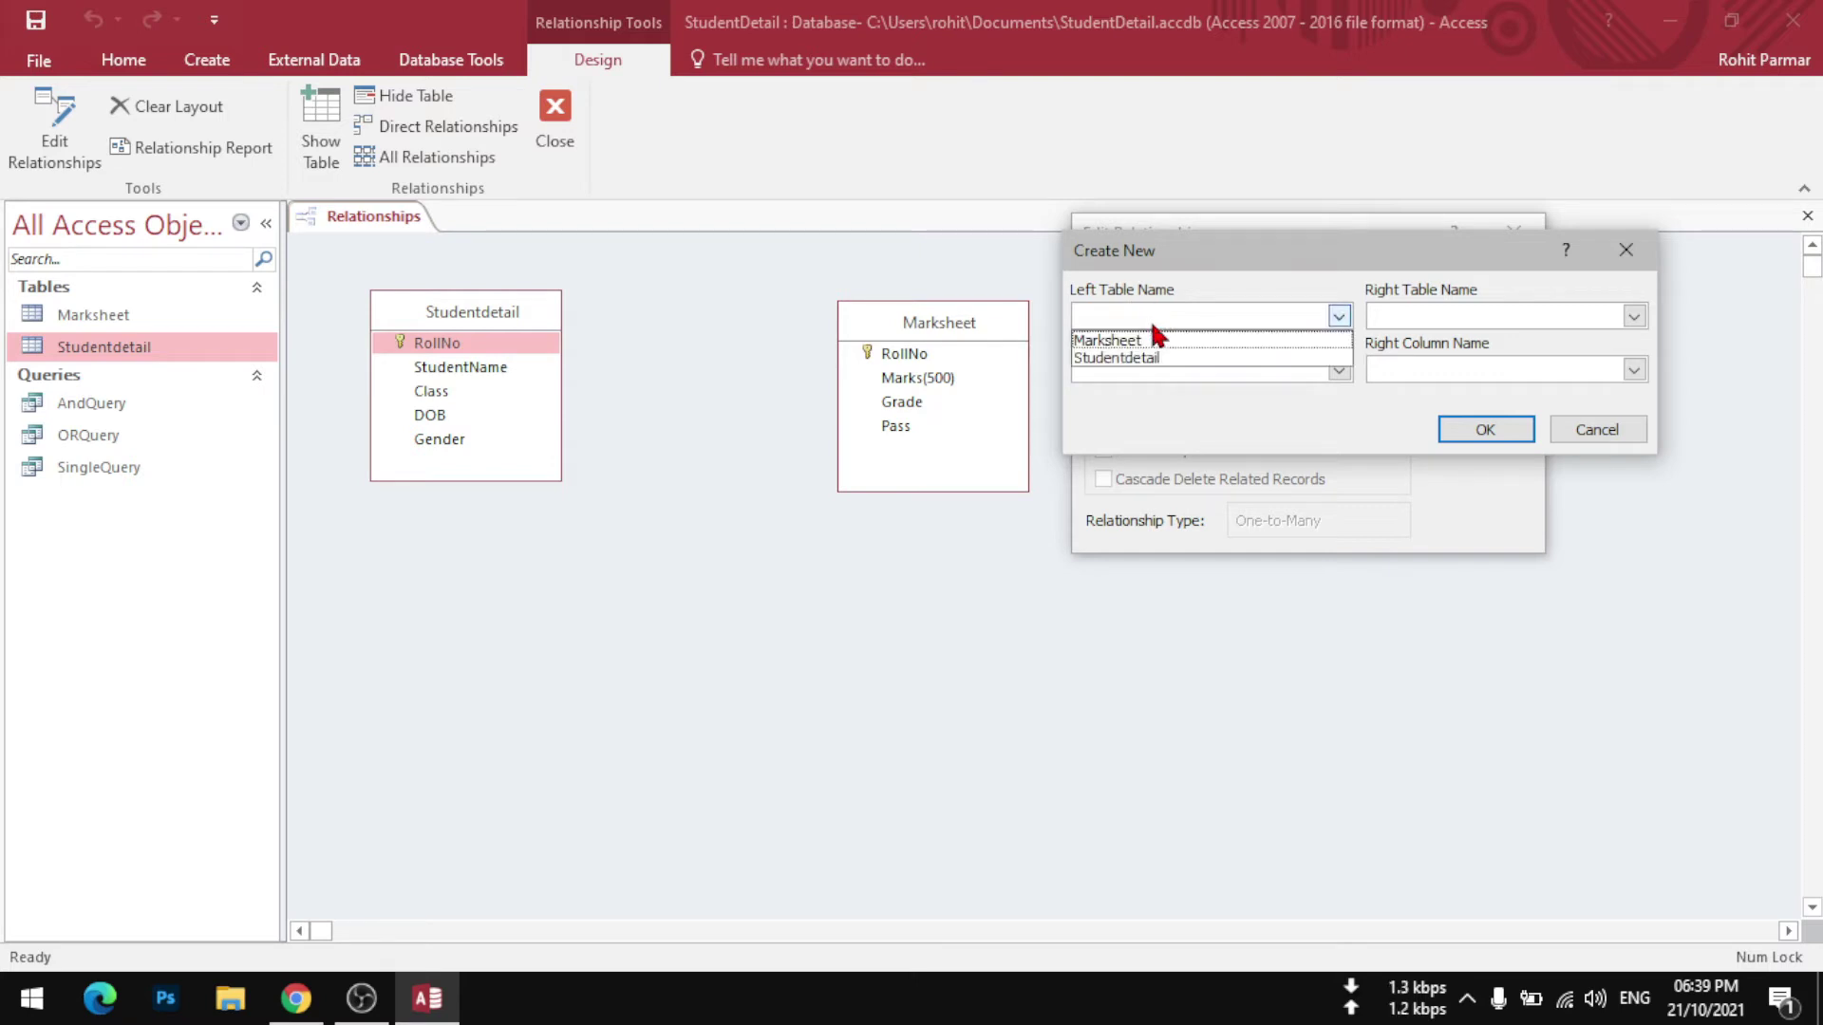
{"action": "left_click", "coordinate": [1152, 358]}
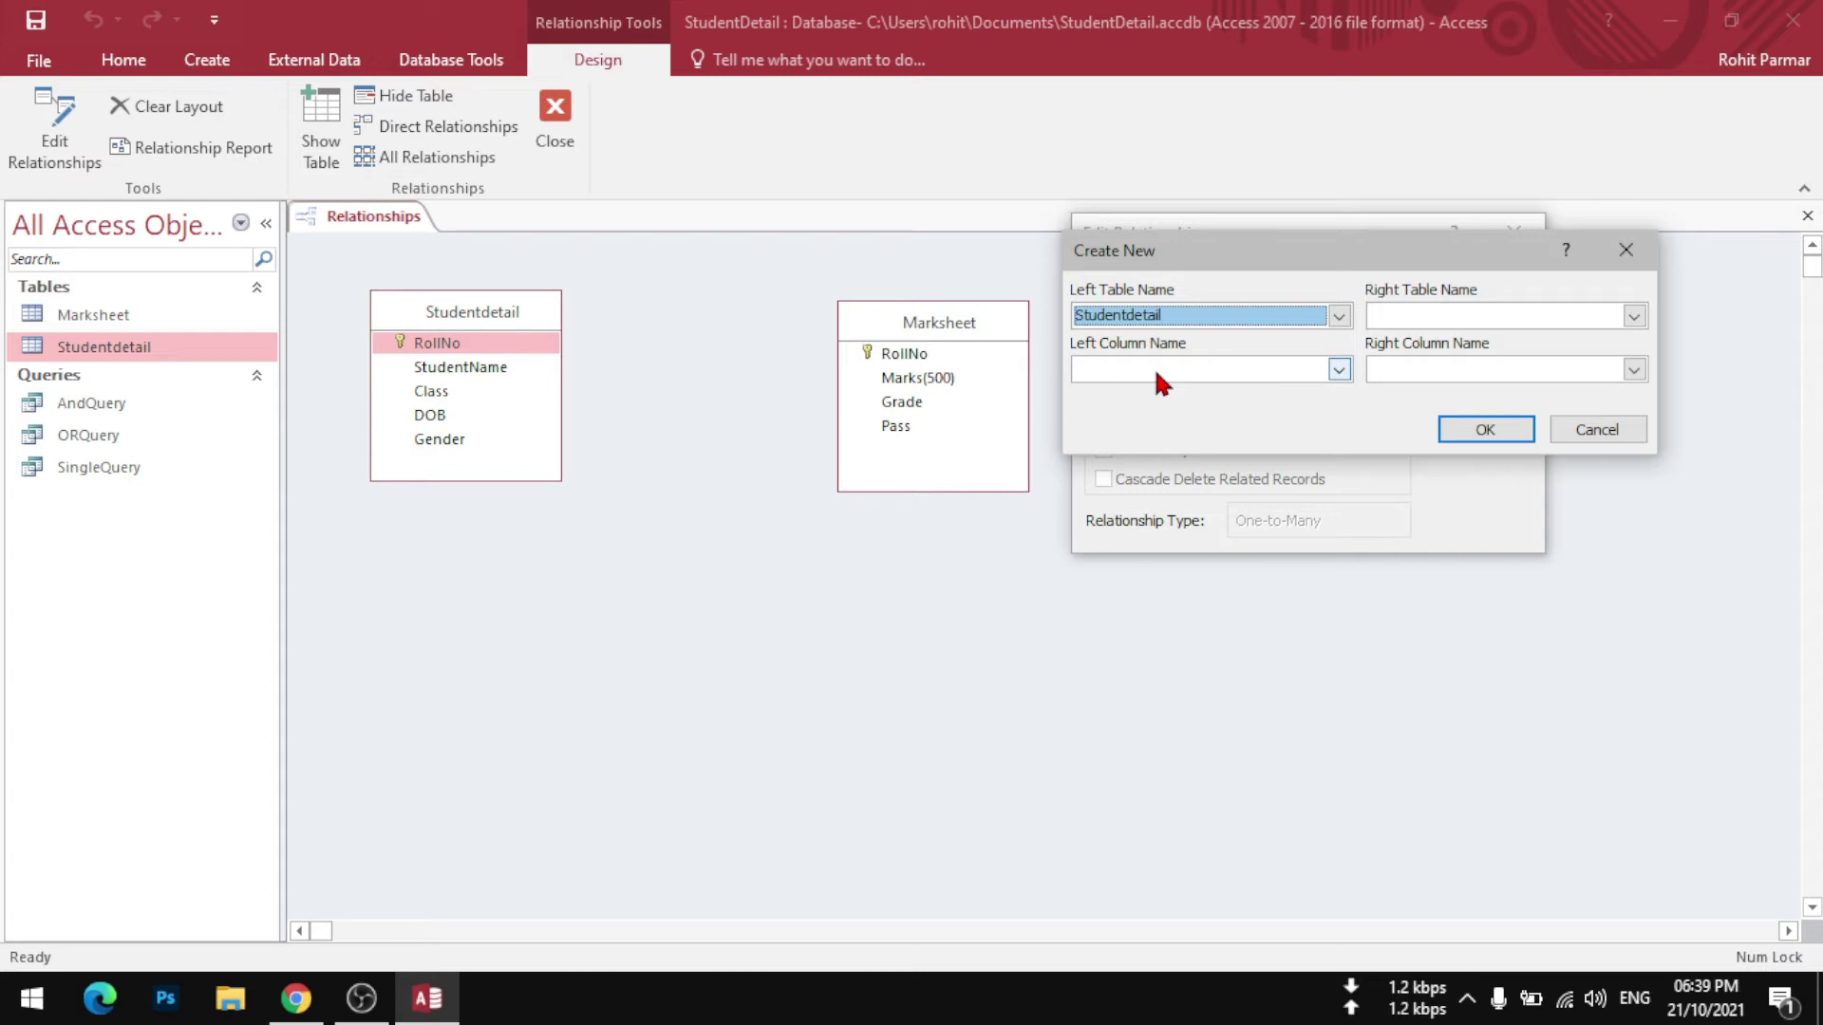
{"action": "left_click", "coordinate": [1157, 375]}
{"action": "left_click", "coordinate": [1147, 393]}
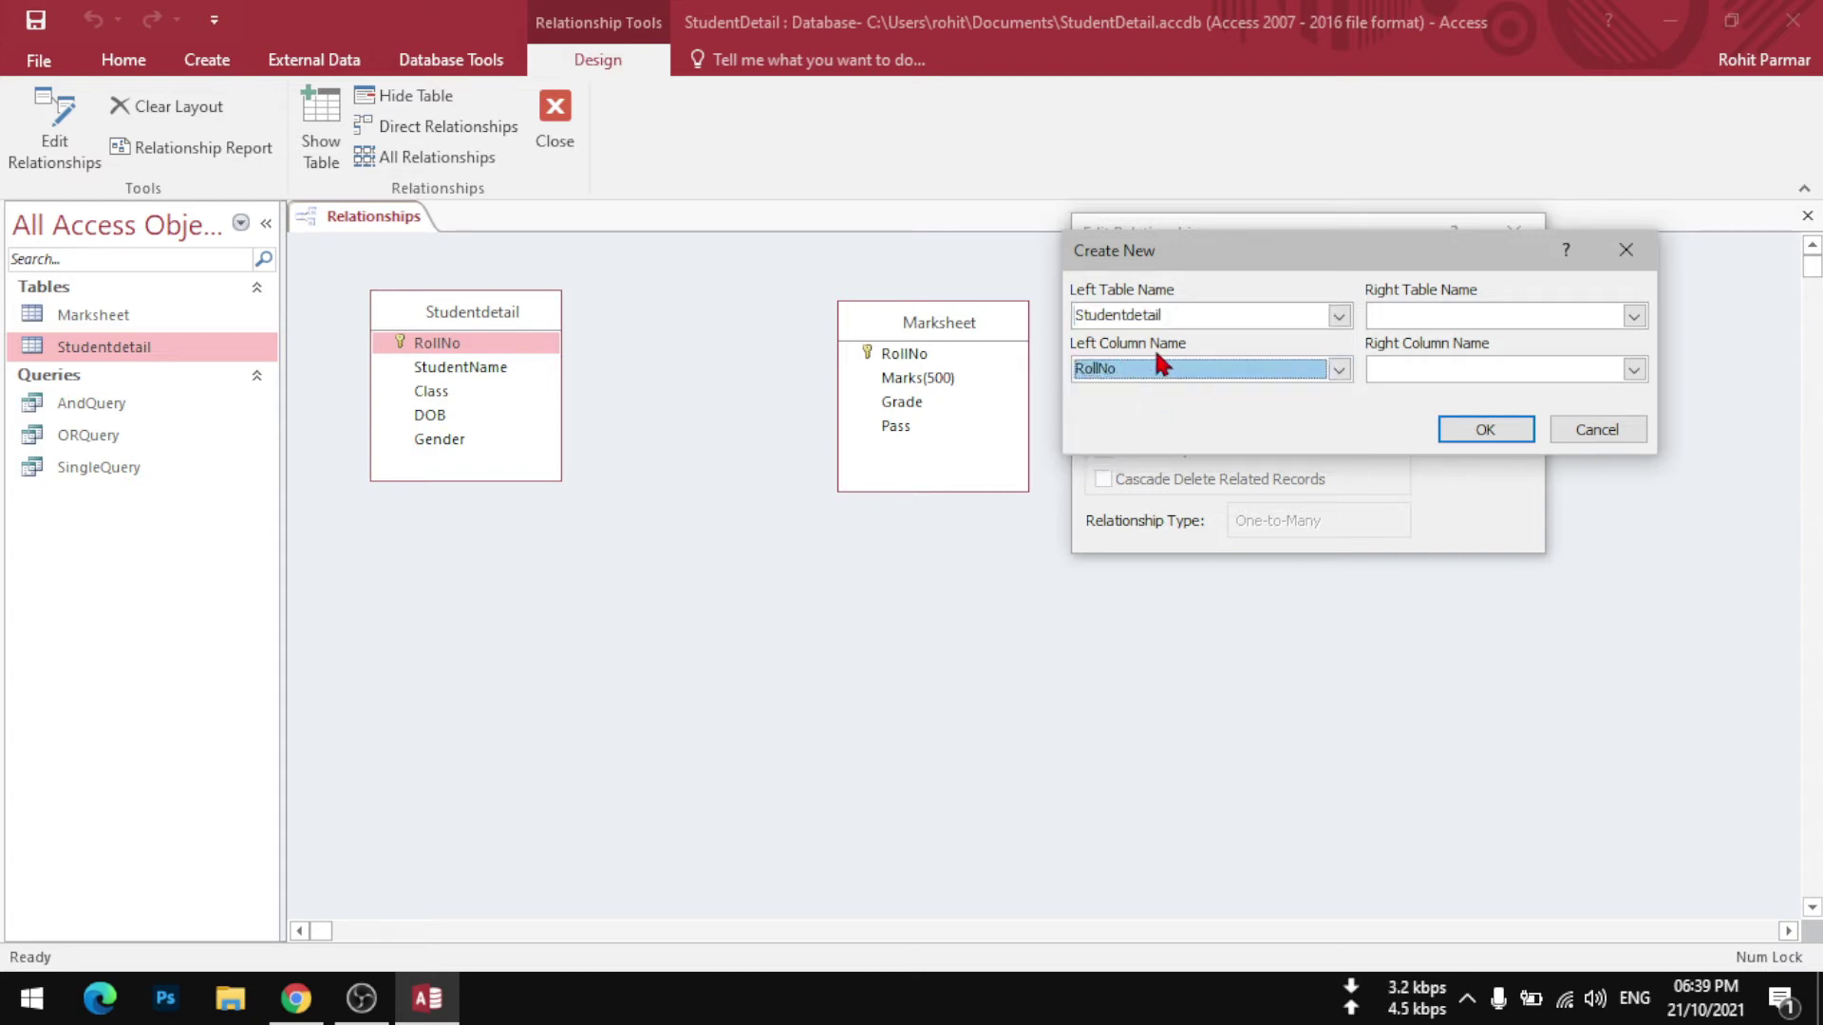
Set Marksheet as the right table and RollNo as the right column, and accept the new relationship definition.
{"action": "left_click", "coordinate": [1438, 313]}
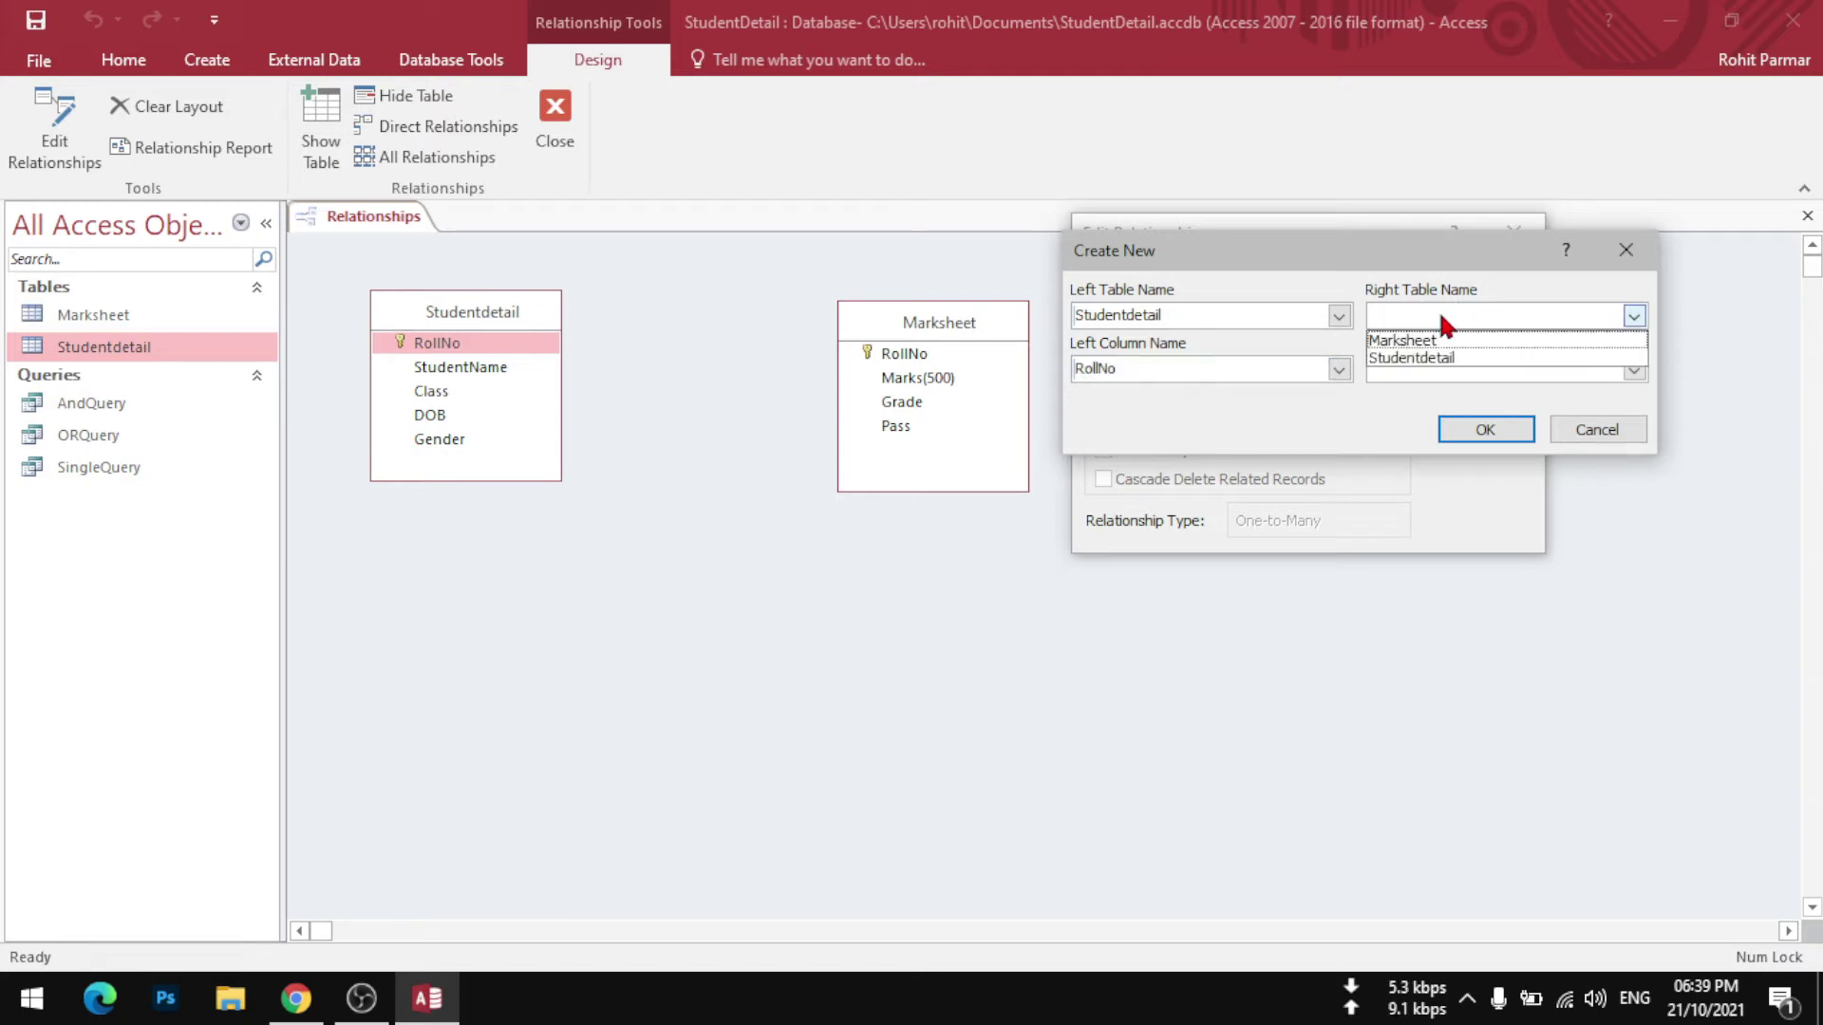
{"action": "left_click", "coordinate": [1435, 344]}
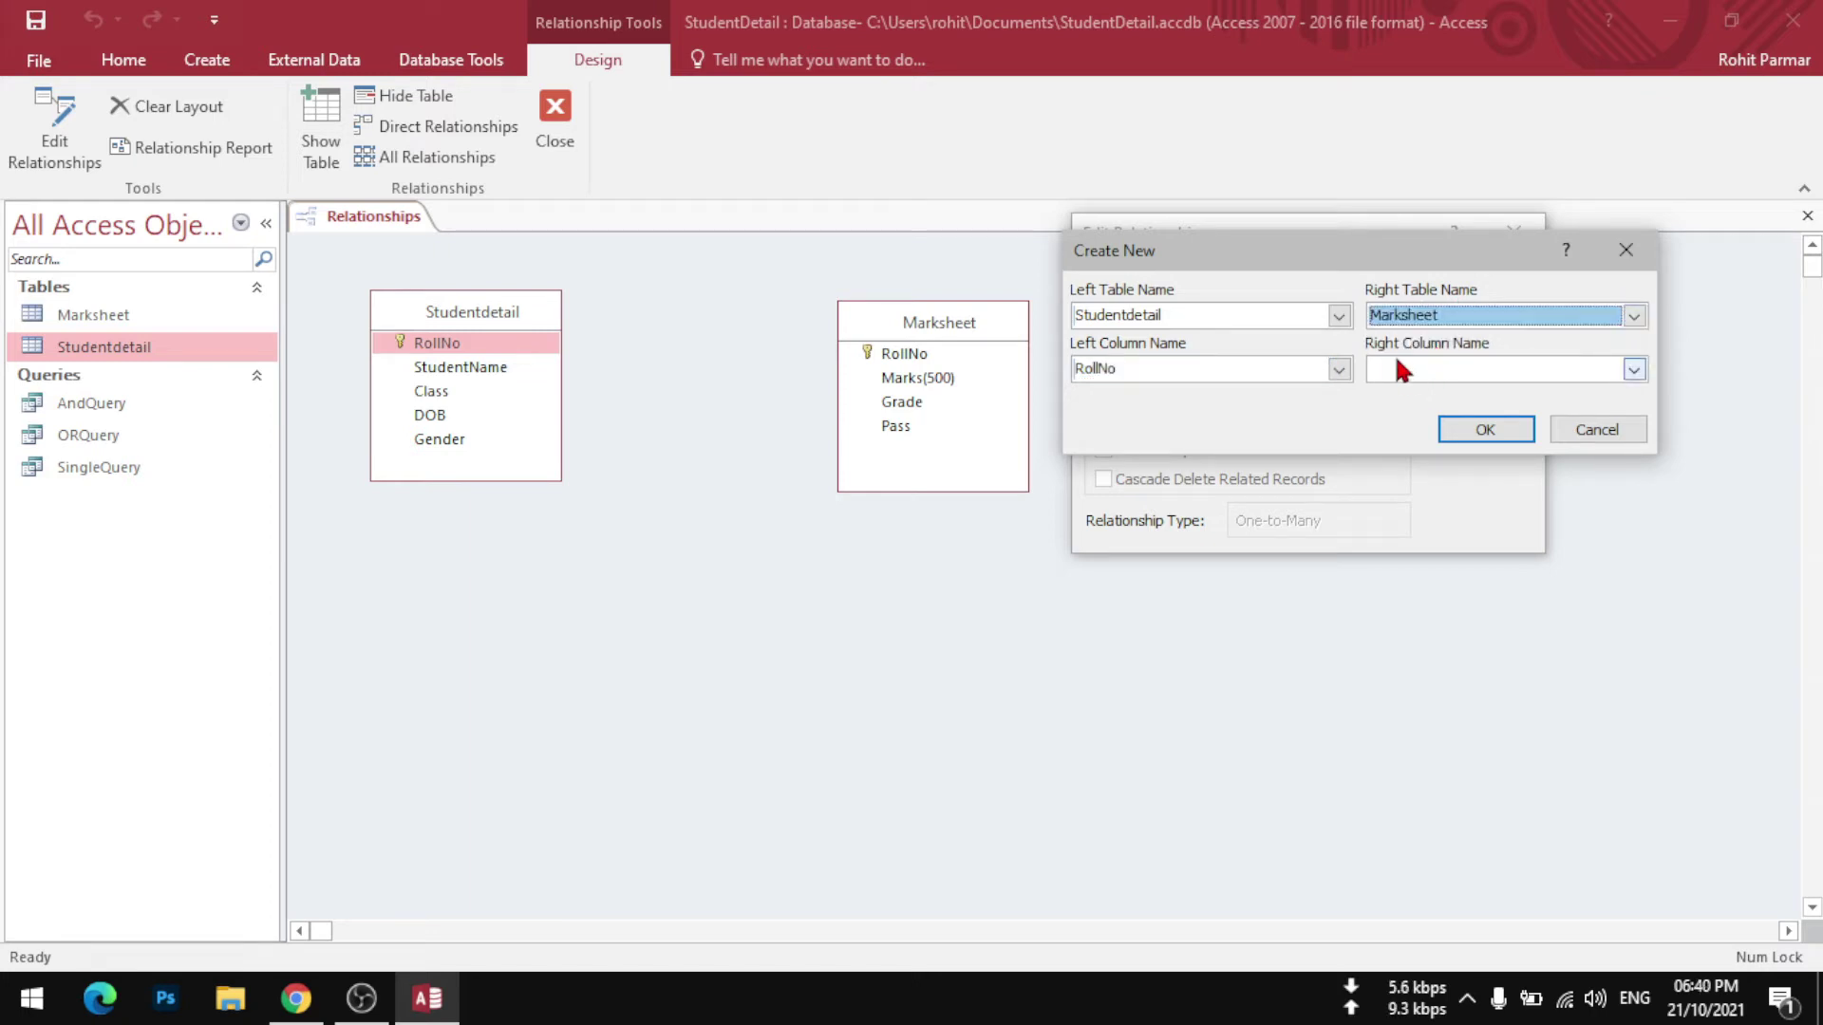
{"action": "left_click", "coordinate": [1464, 369]}
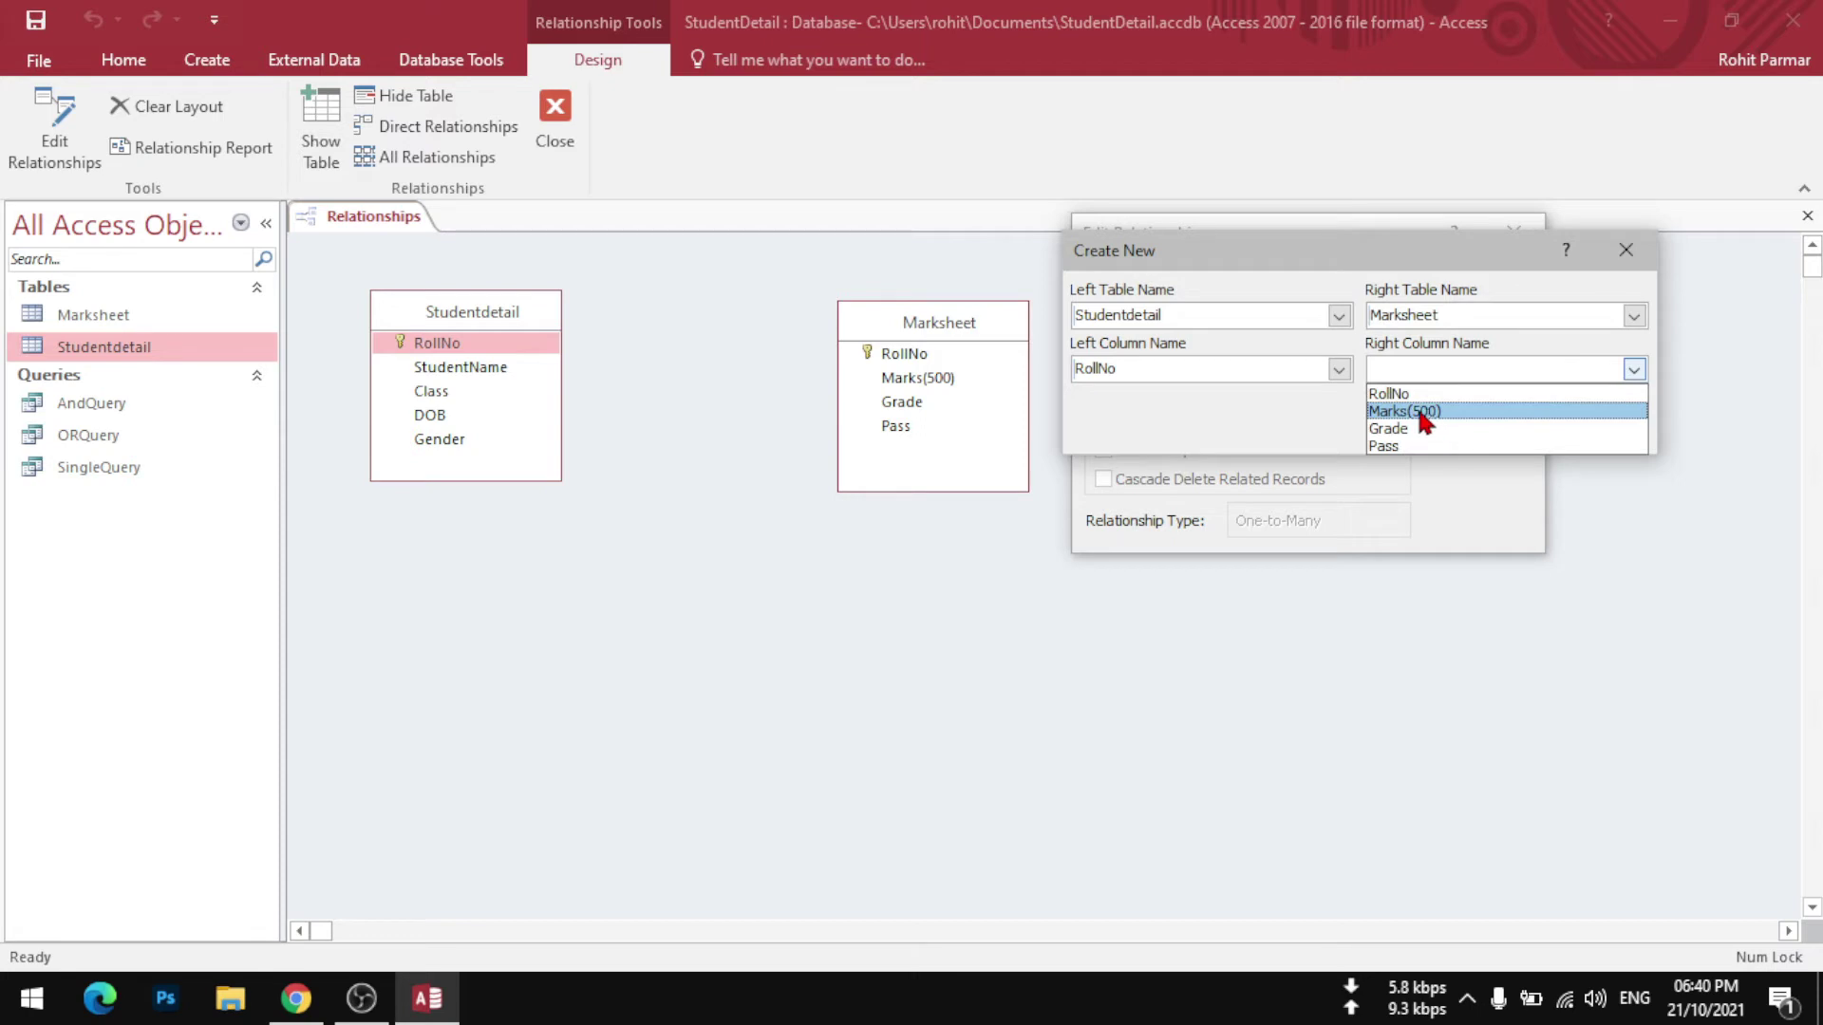
{"action": "left_click", "coordinate": [1410, 392]}
{"action": "left_click", "coordinate": [1482, 430]}
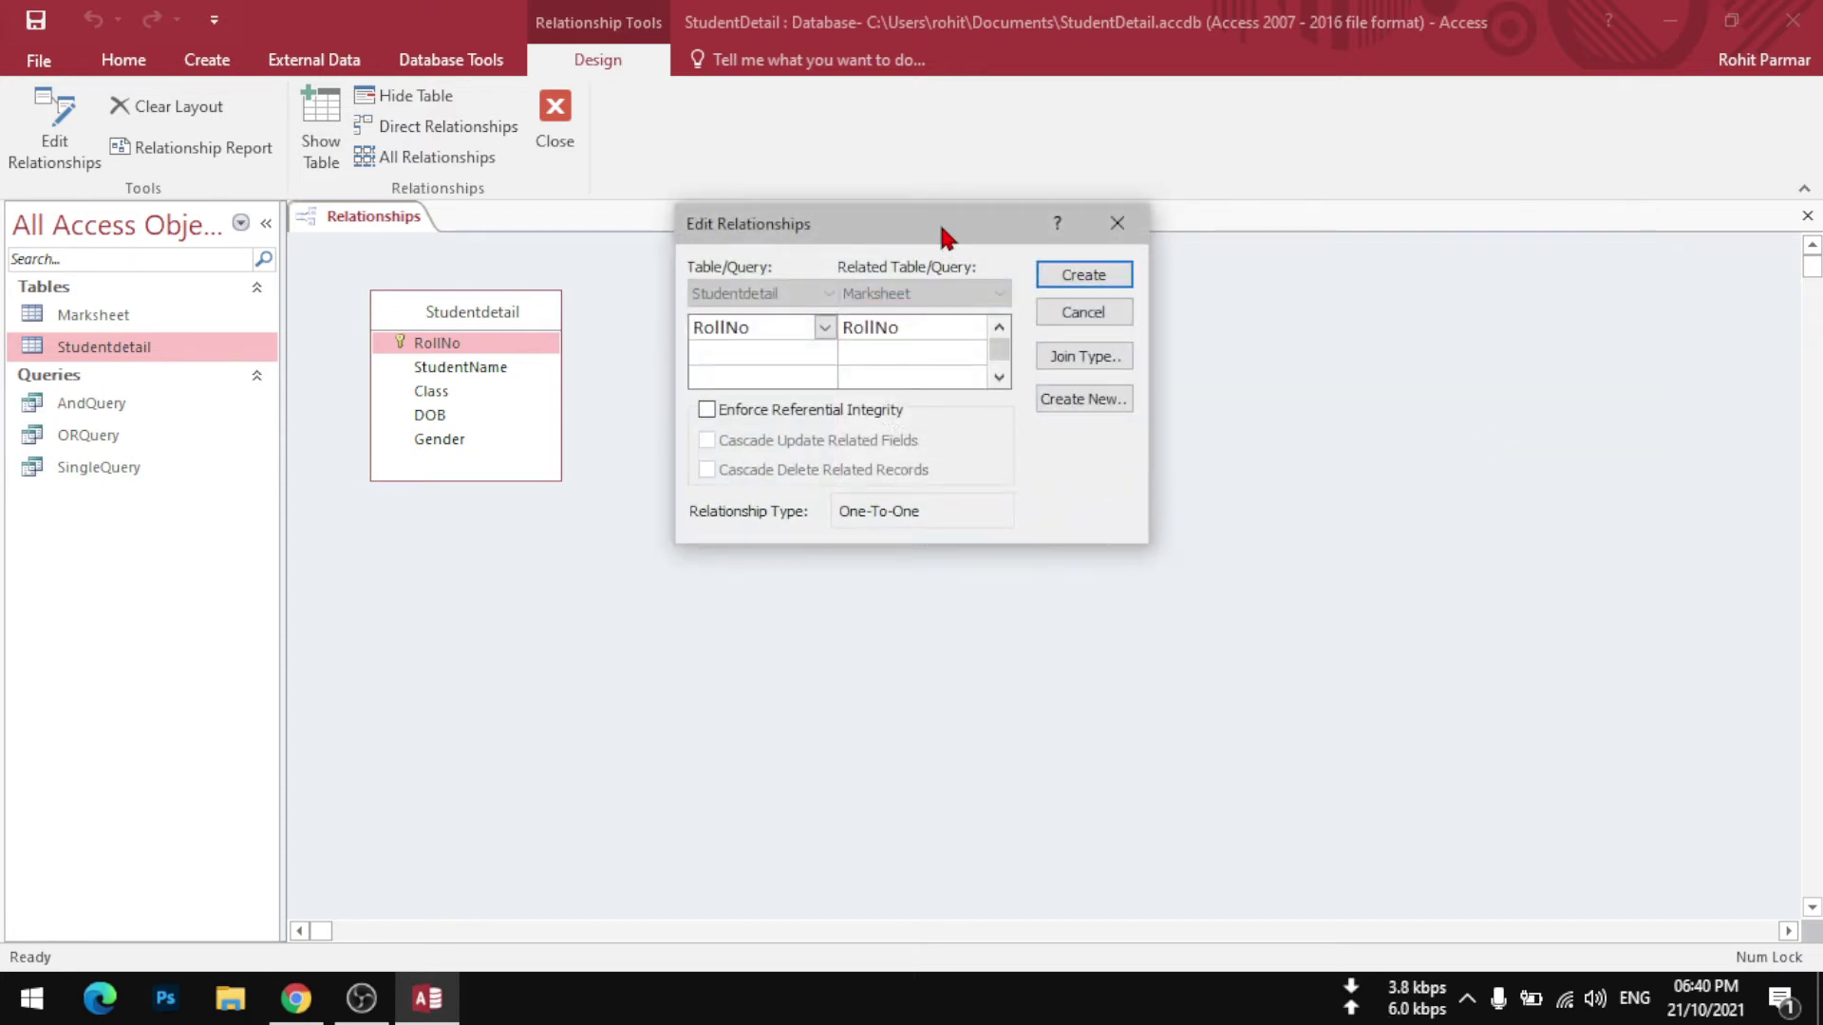
Create the one-to-one RollNo relationship with referential integrity enforced, and close the relationships layout.
{"action": "left_click_drag", "start_coordinate": [944, 223], "coordinate": [1351, 207]}
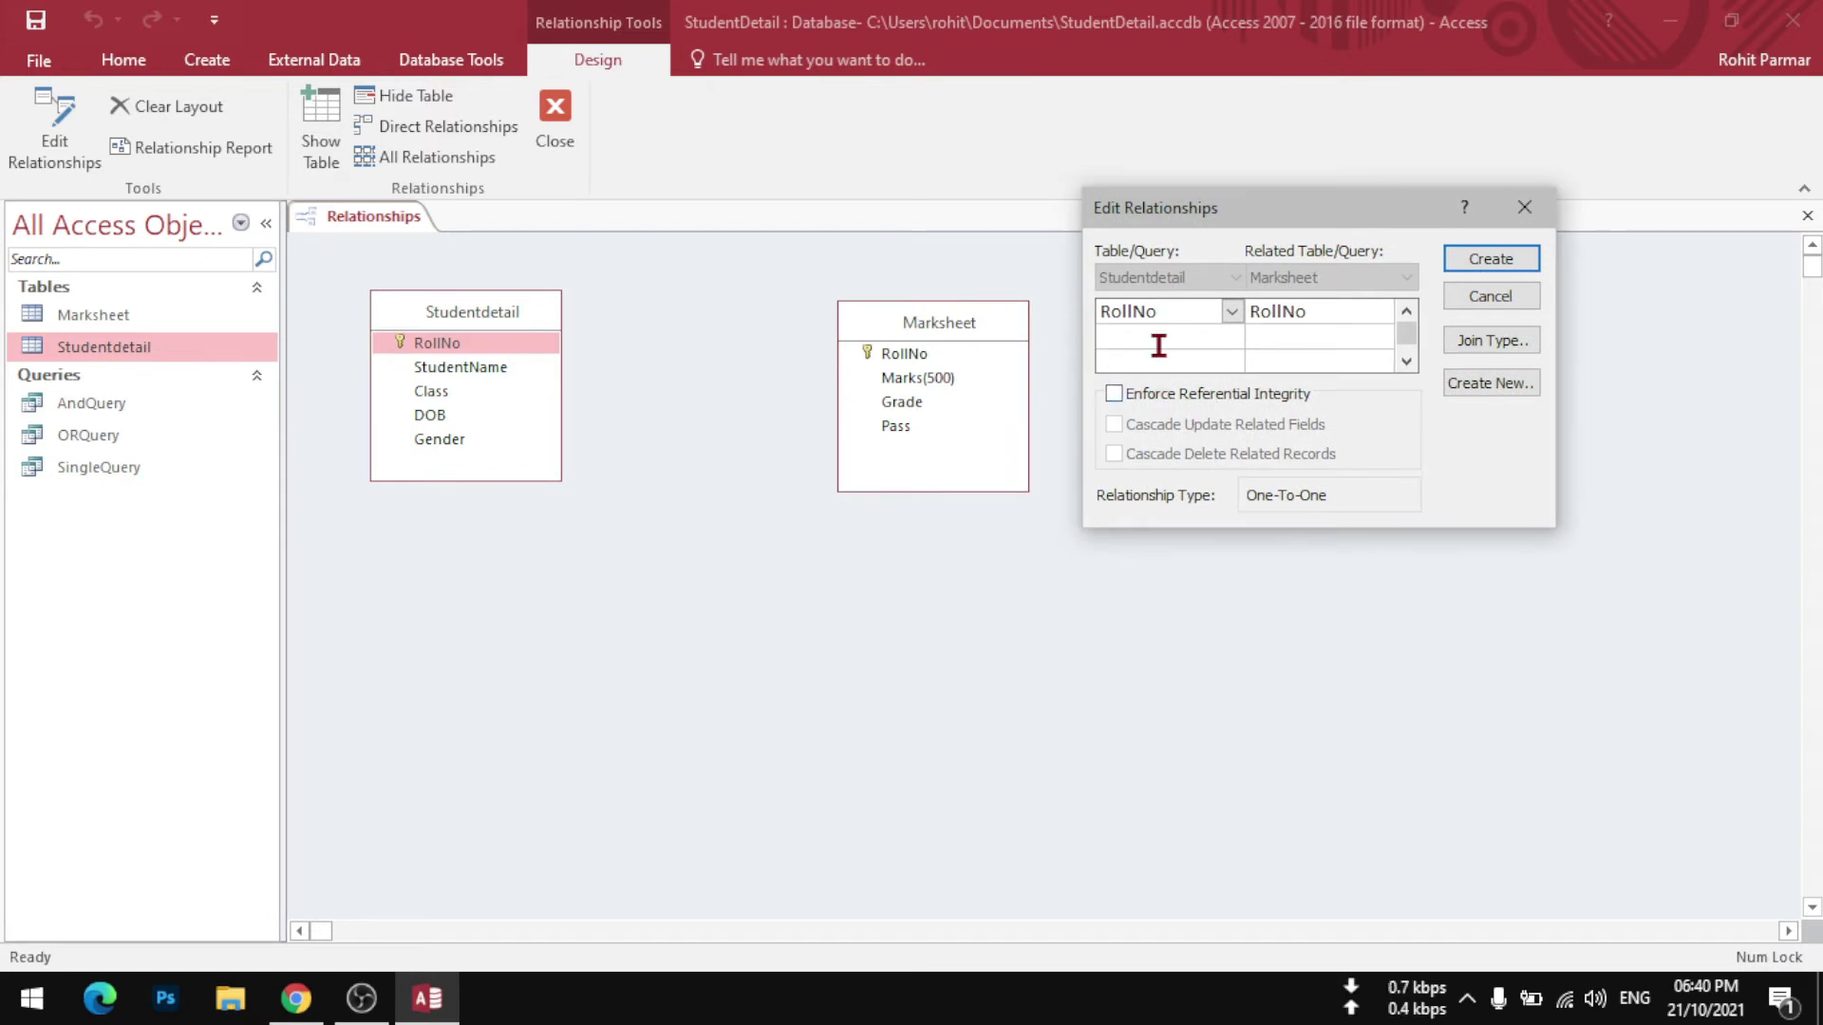
{"action": "left_click", "coordinate": [1143, 393]}
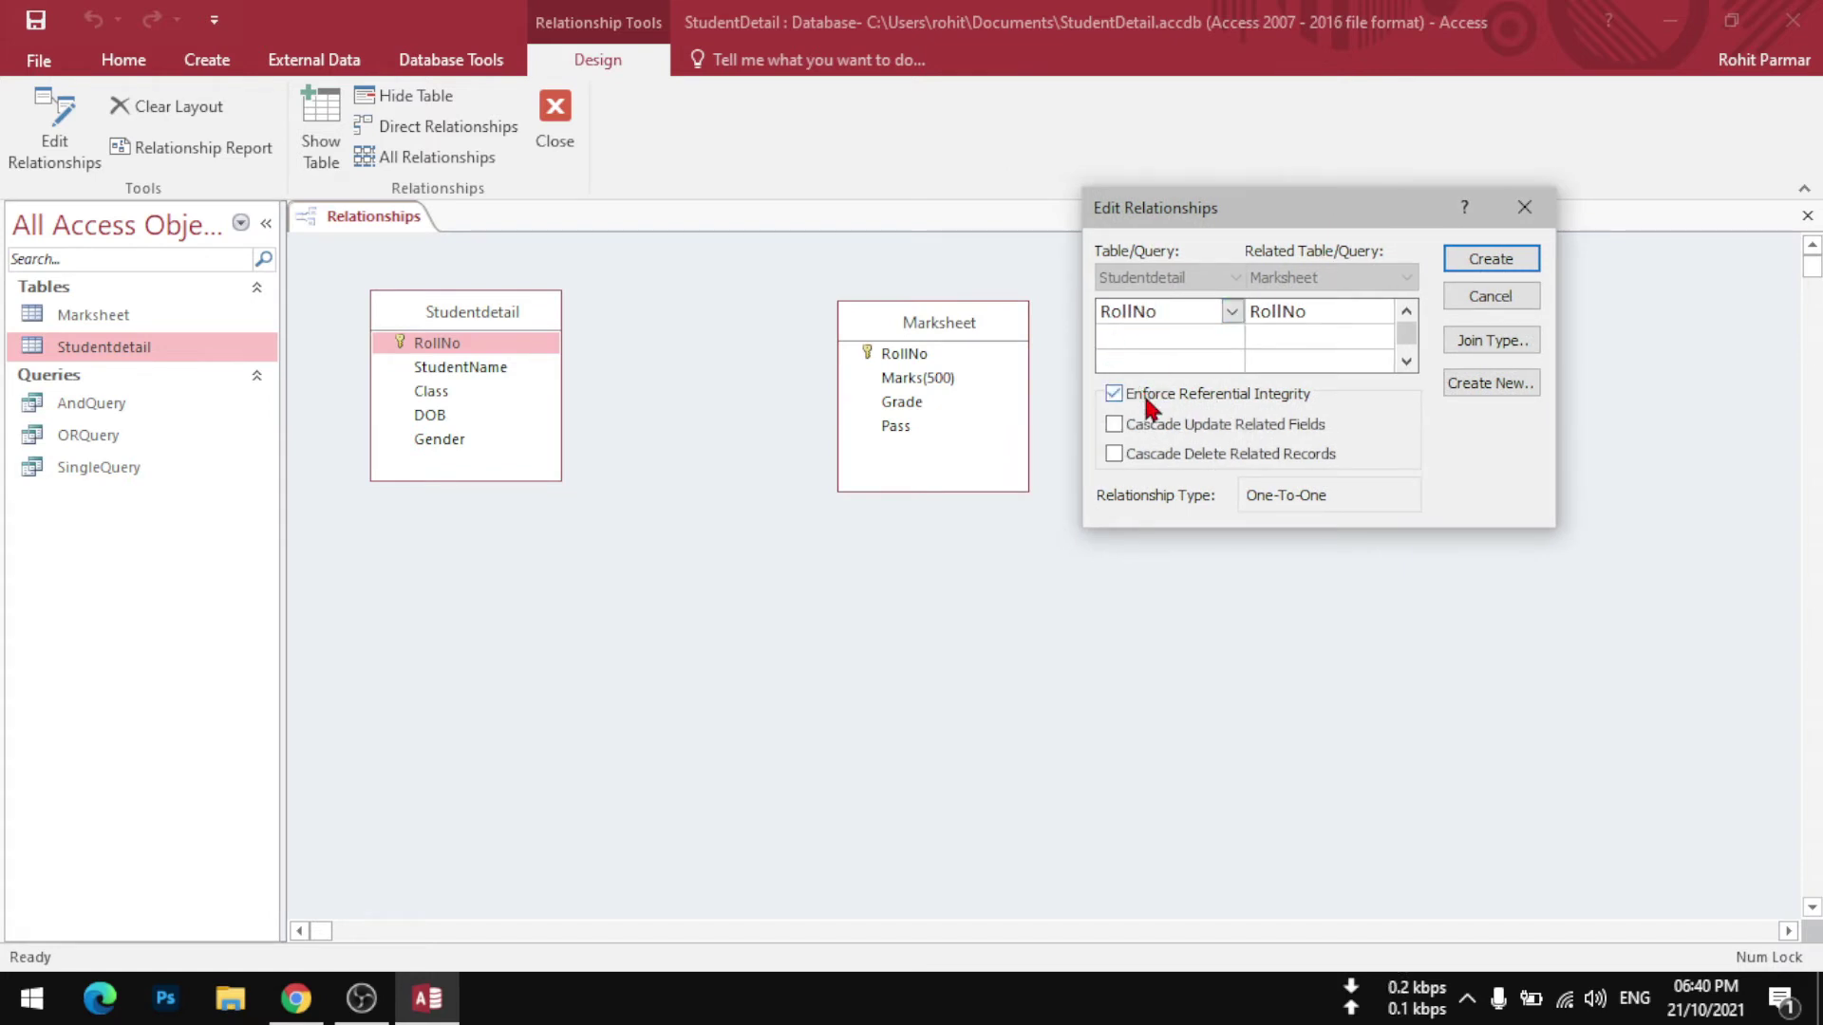
{"action": "left_click", "coordinate": [1473, 276]}
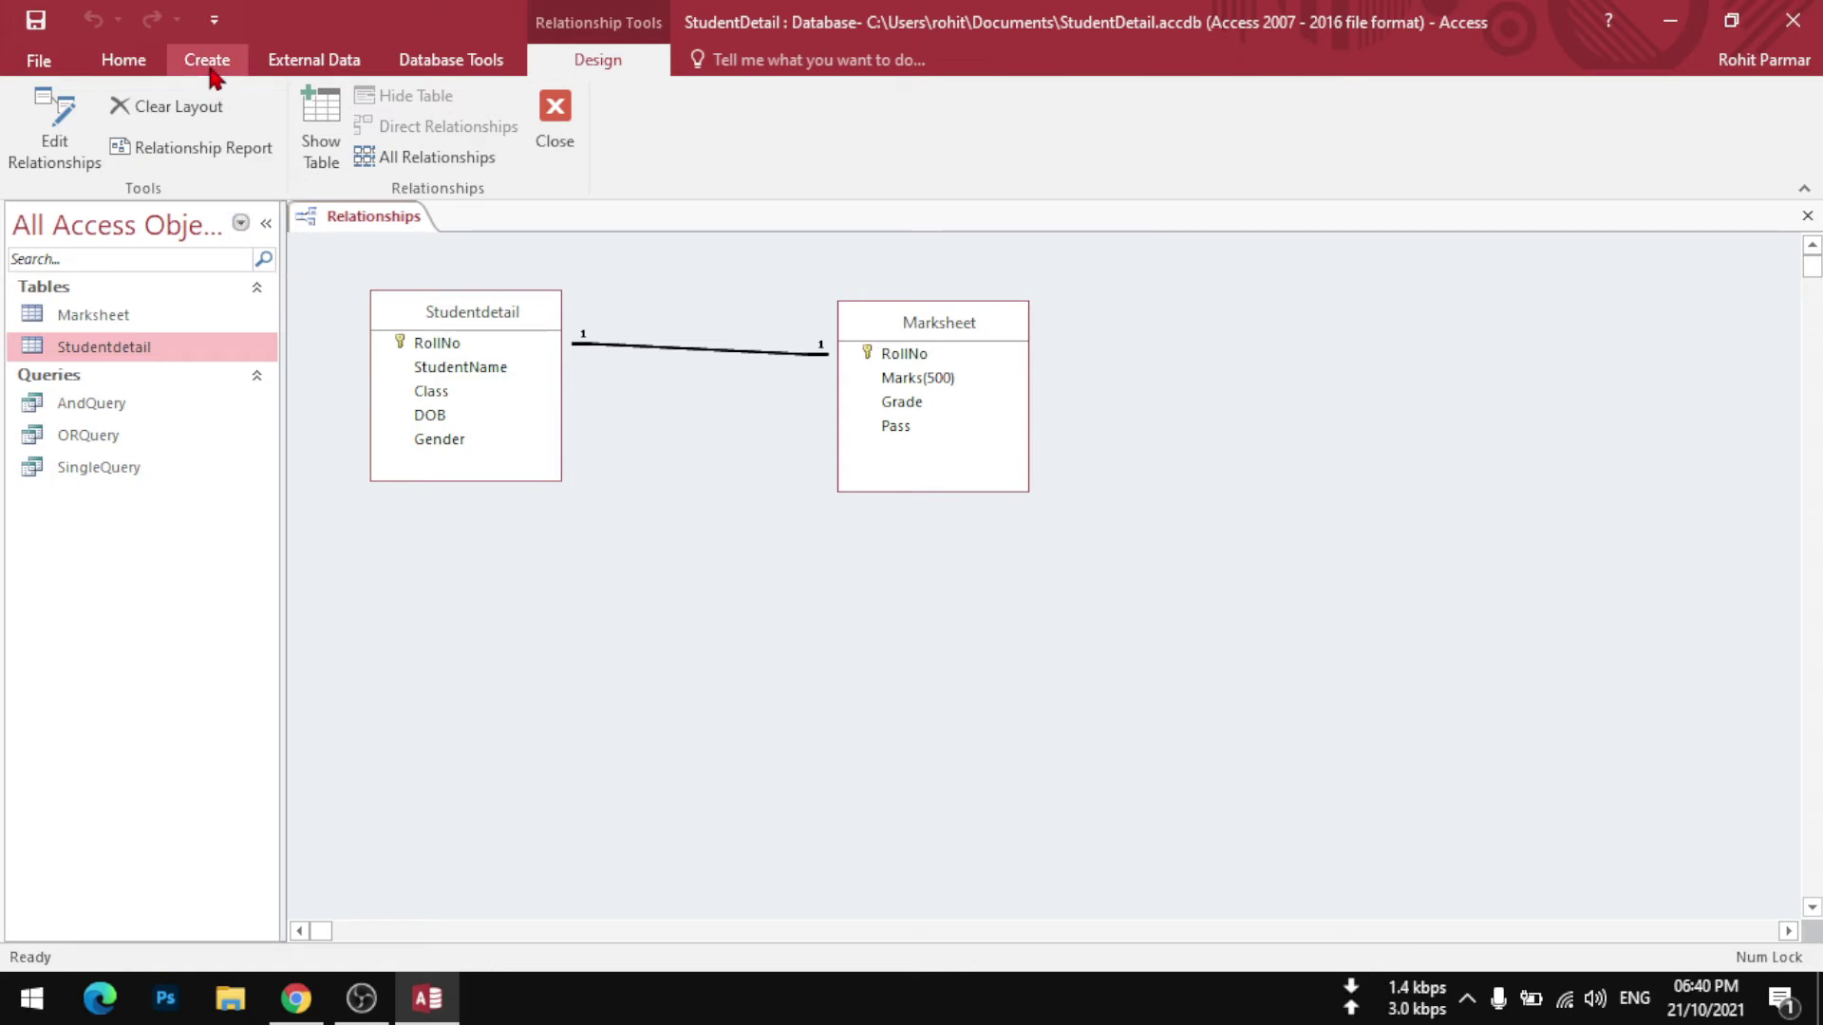
{"action": "left_click", "coordinate": [554, 123]}
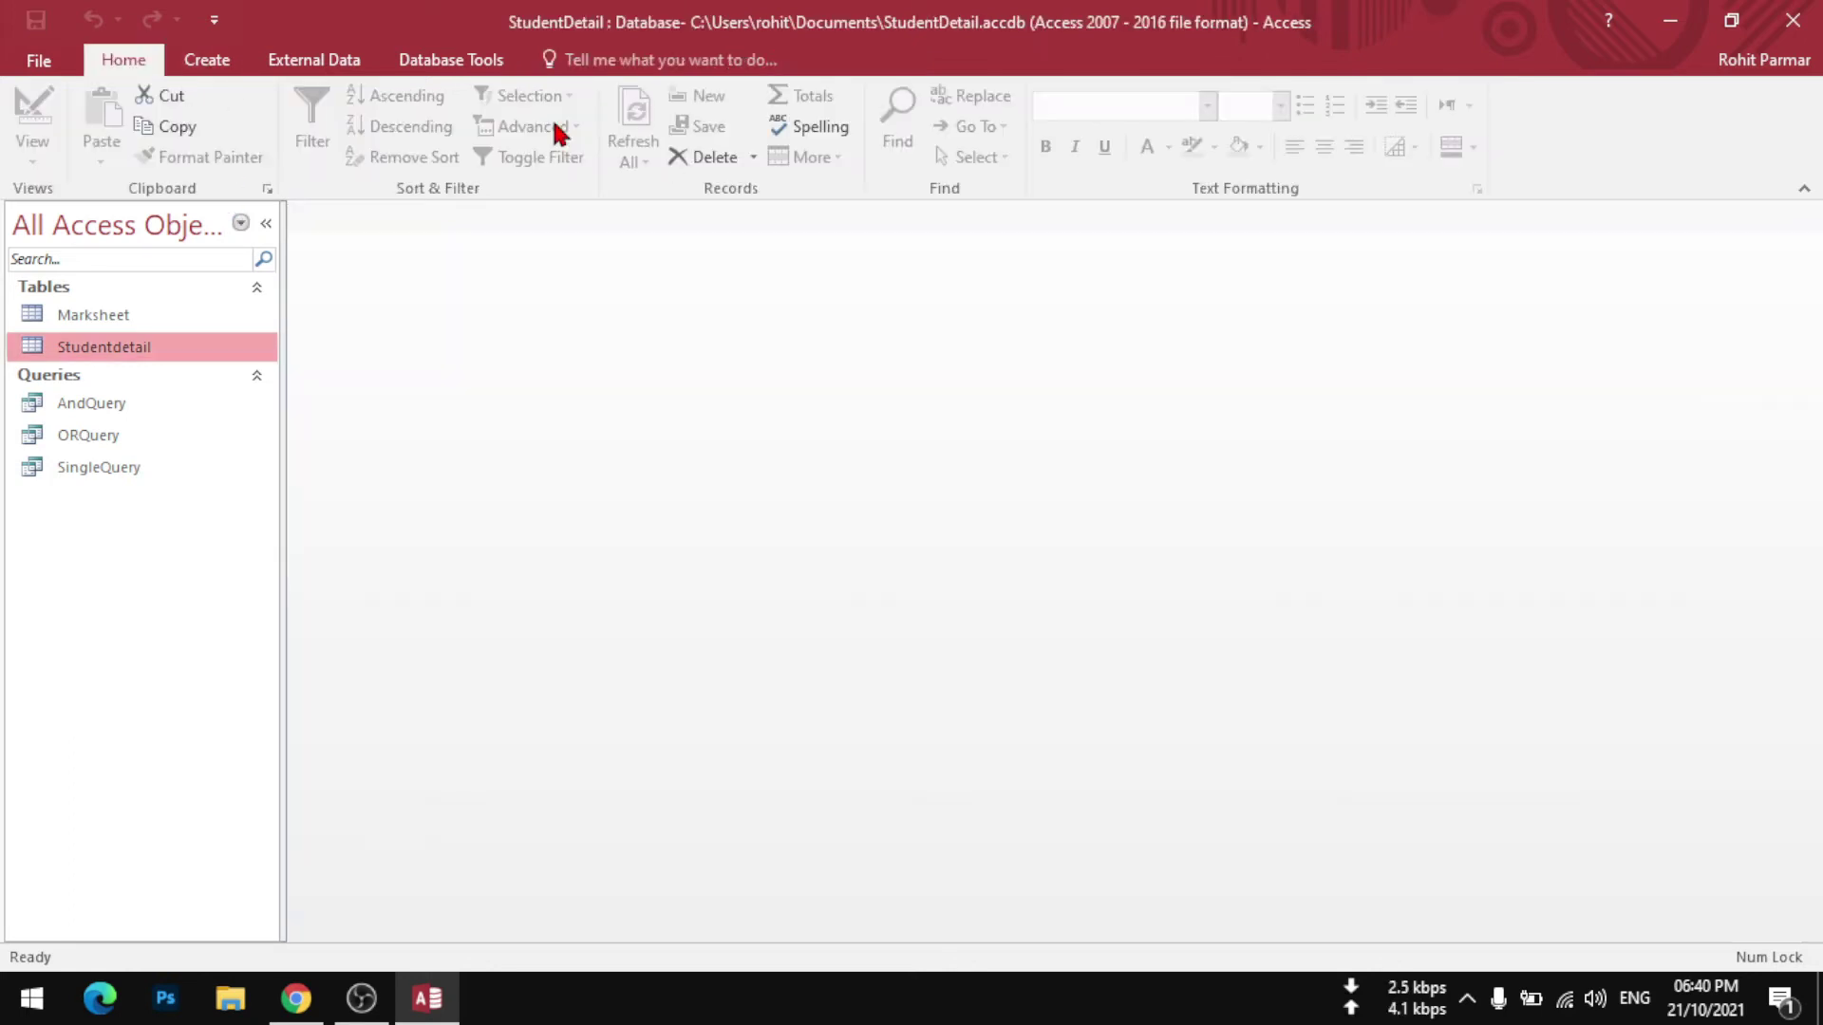
Create a new query in design view and add the Studentdetail and Marksheet tables to it.
{"action": "left_click", "coordinate": [207, 60]}
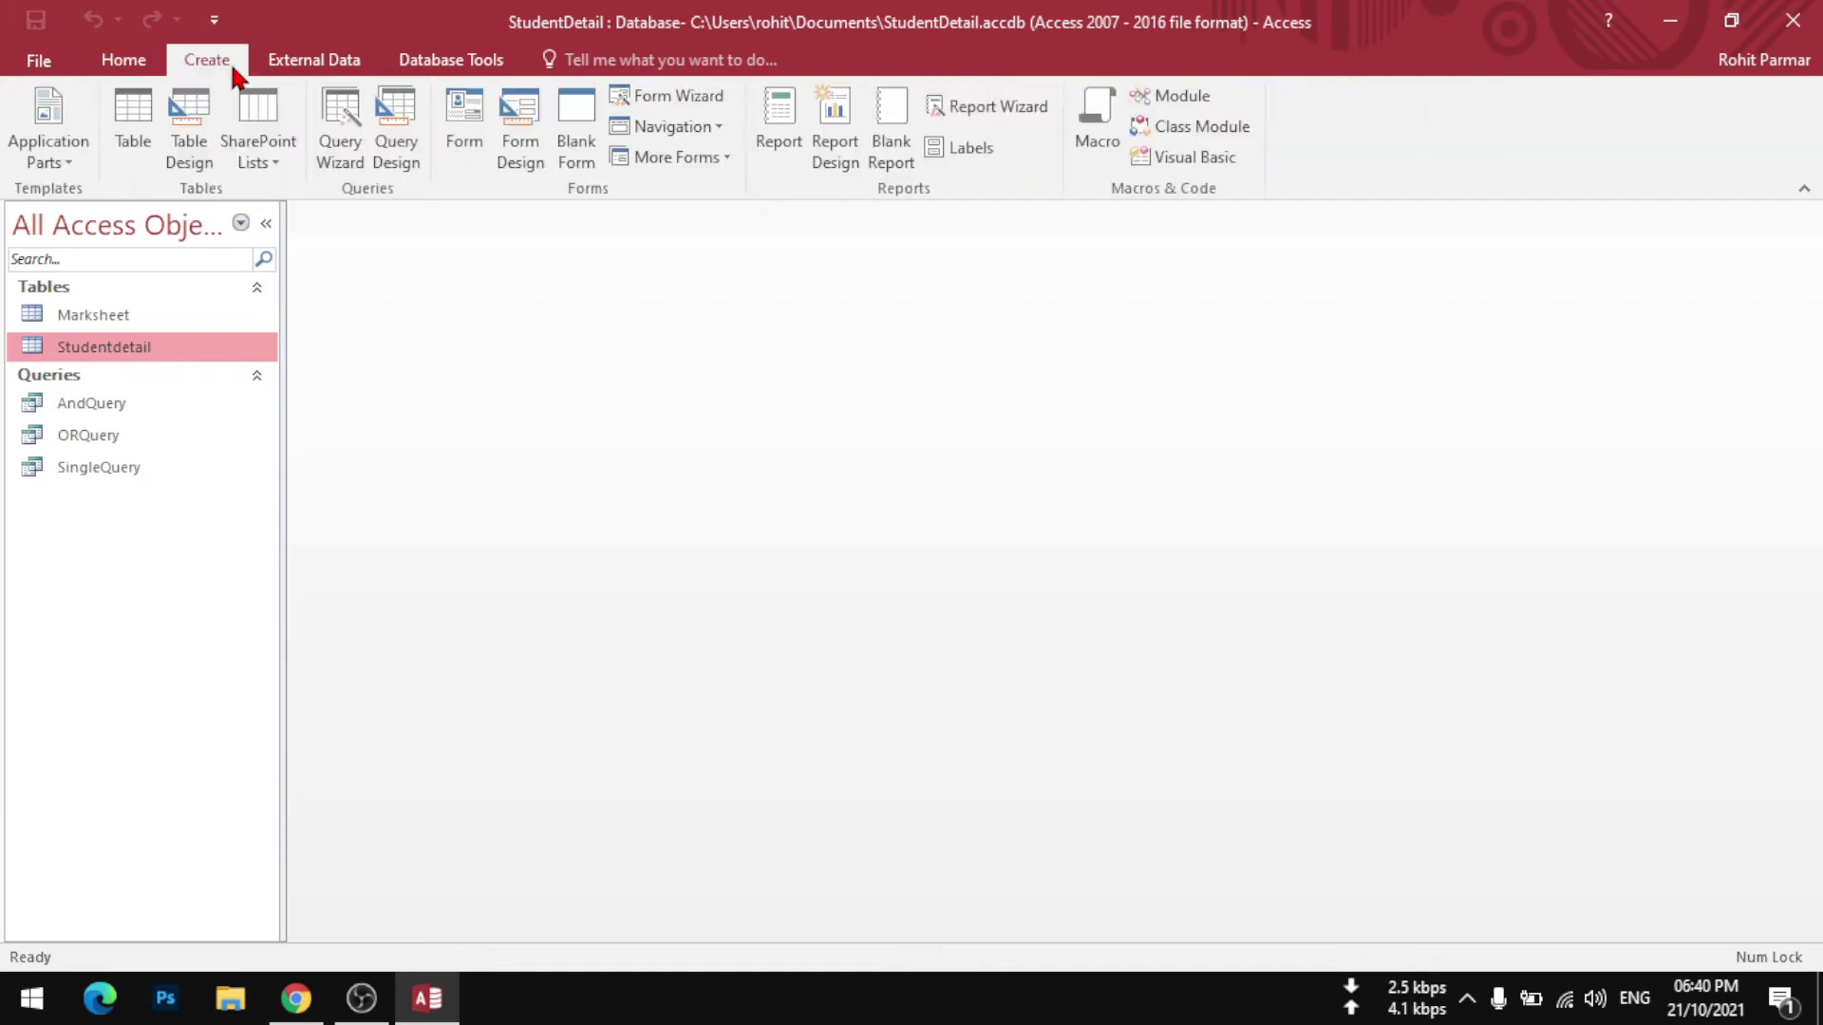
{"action": "left_click", "coordinate": [399, 169]}
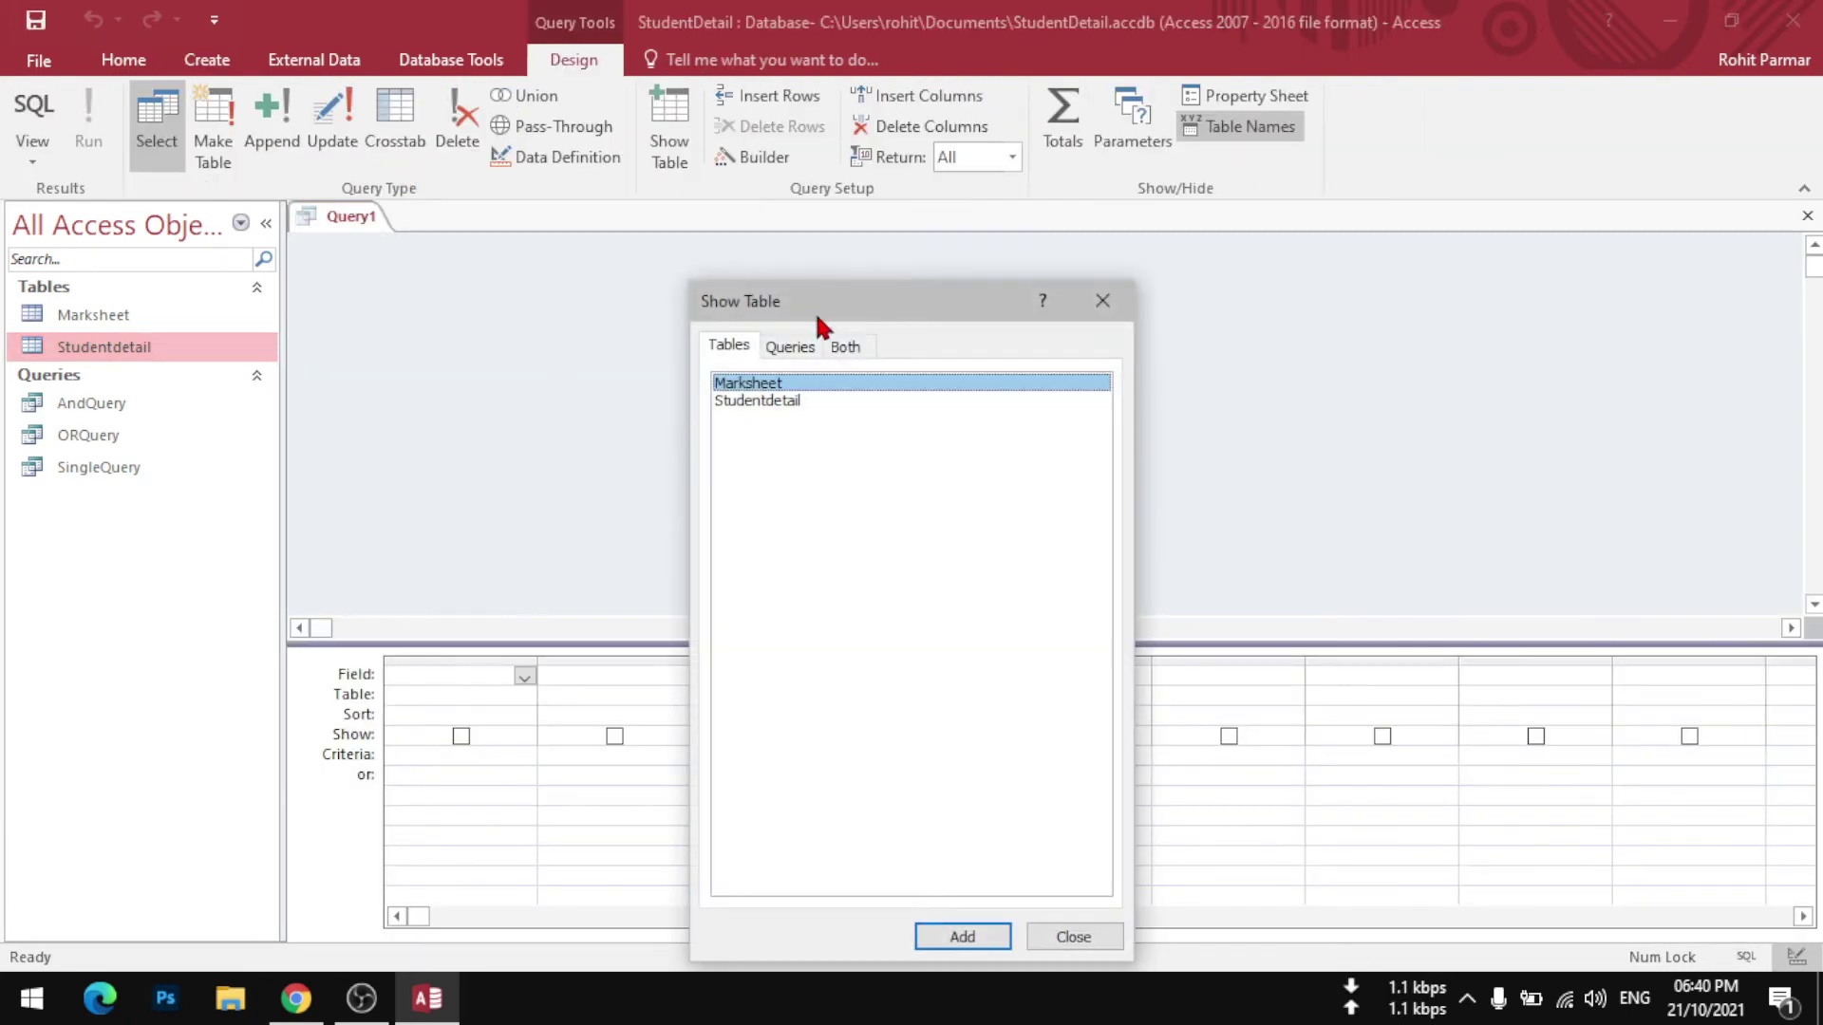
{"action": "left_click_drag", "start_coordinate": [818, 316], "coordinate": [956, 145]}
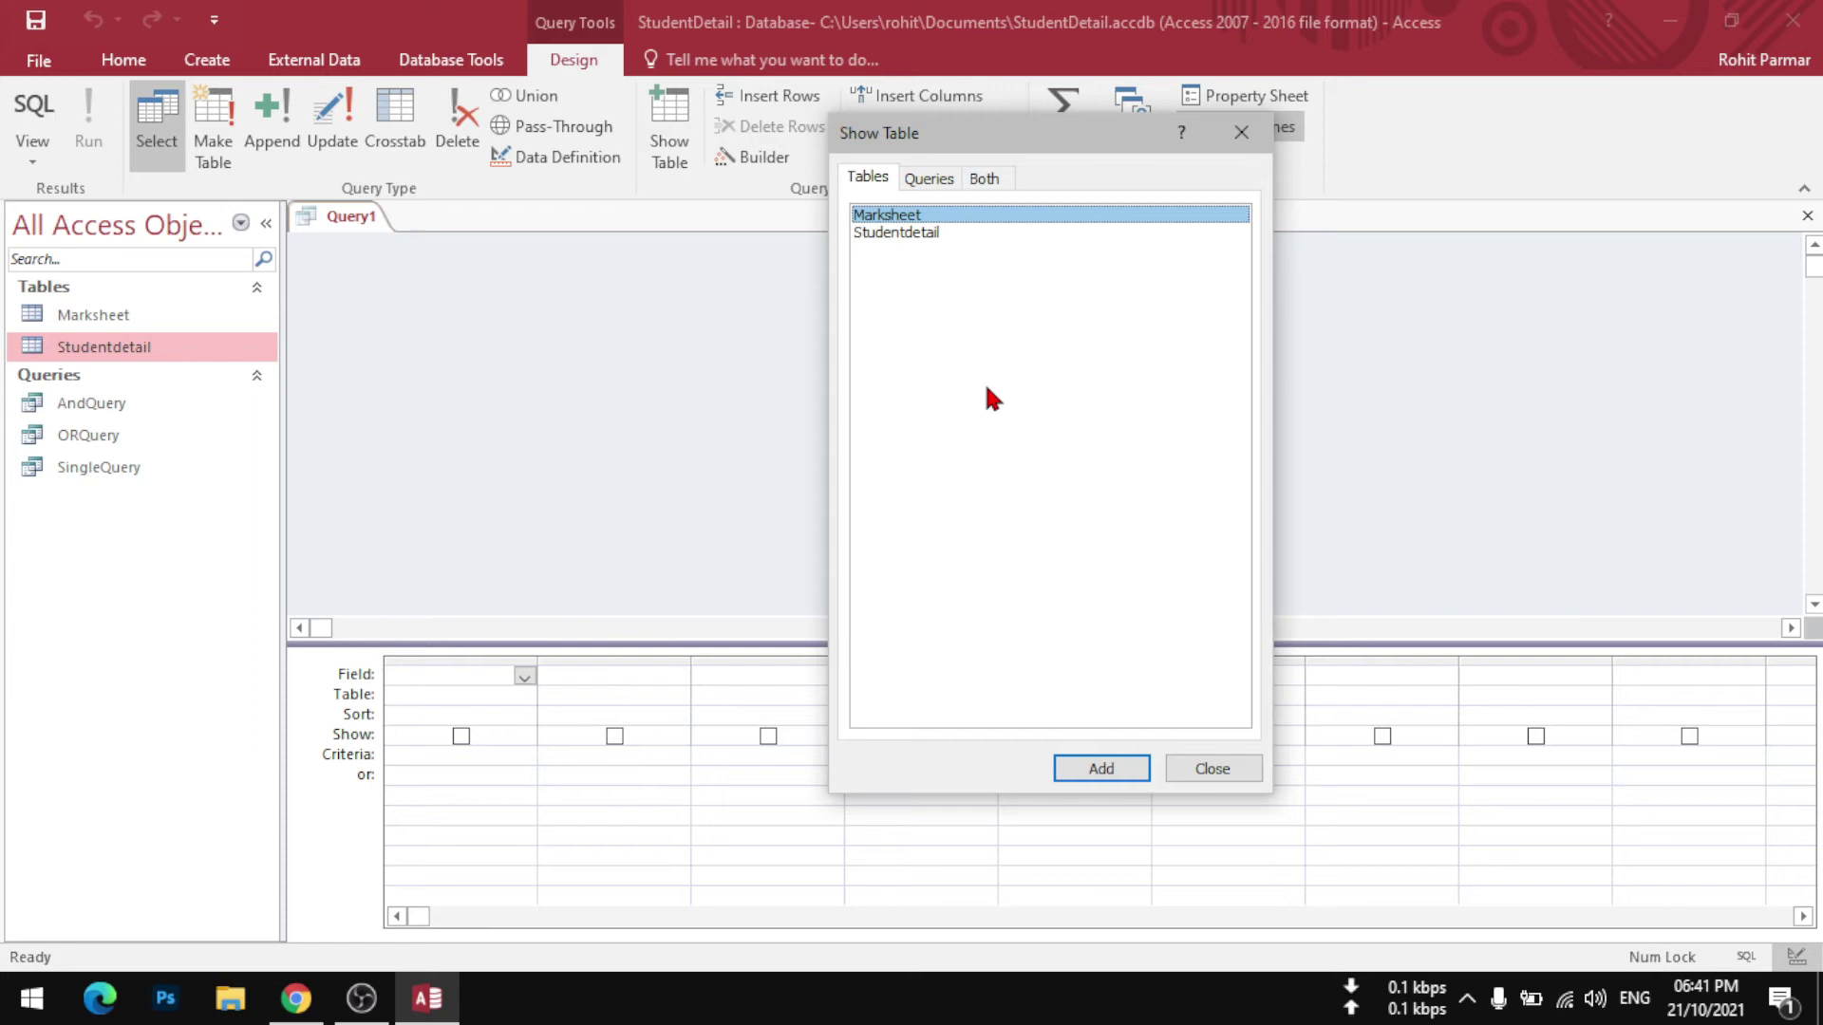
{"action": "left_click", "coordinate": [909, 234]}
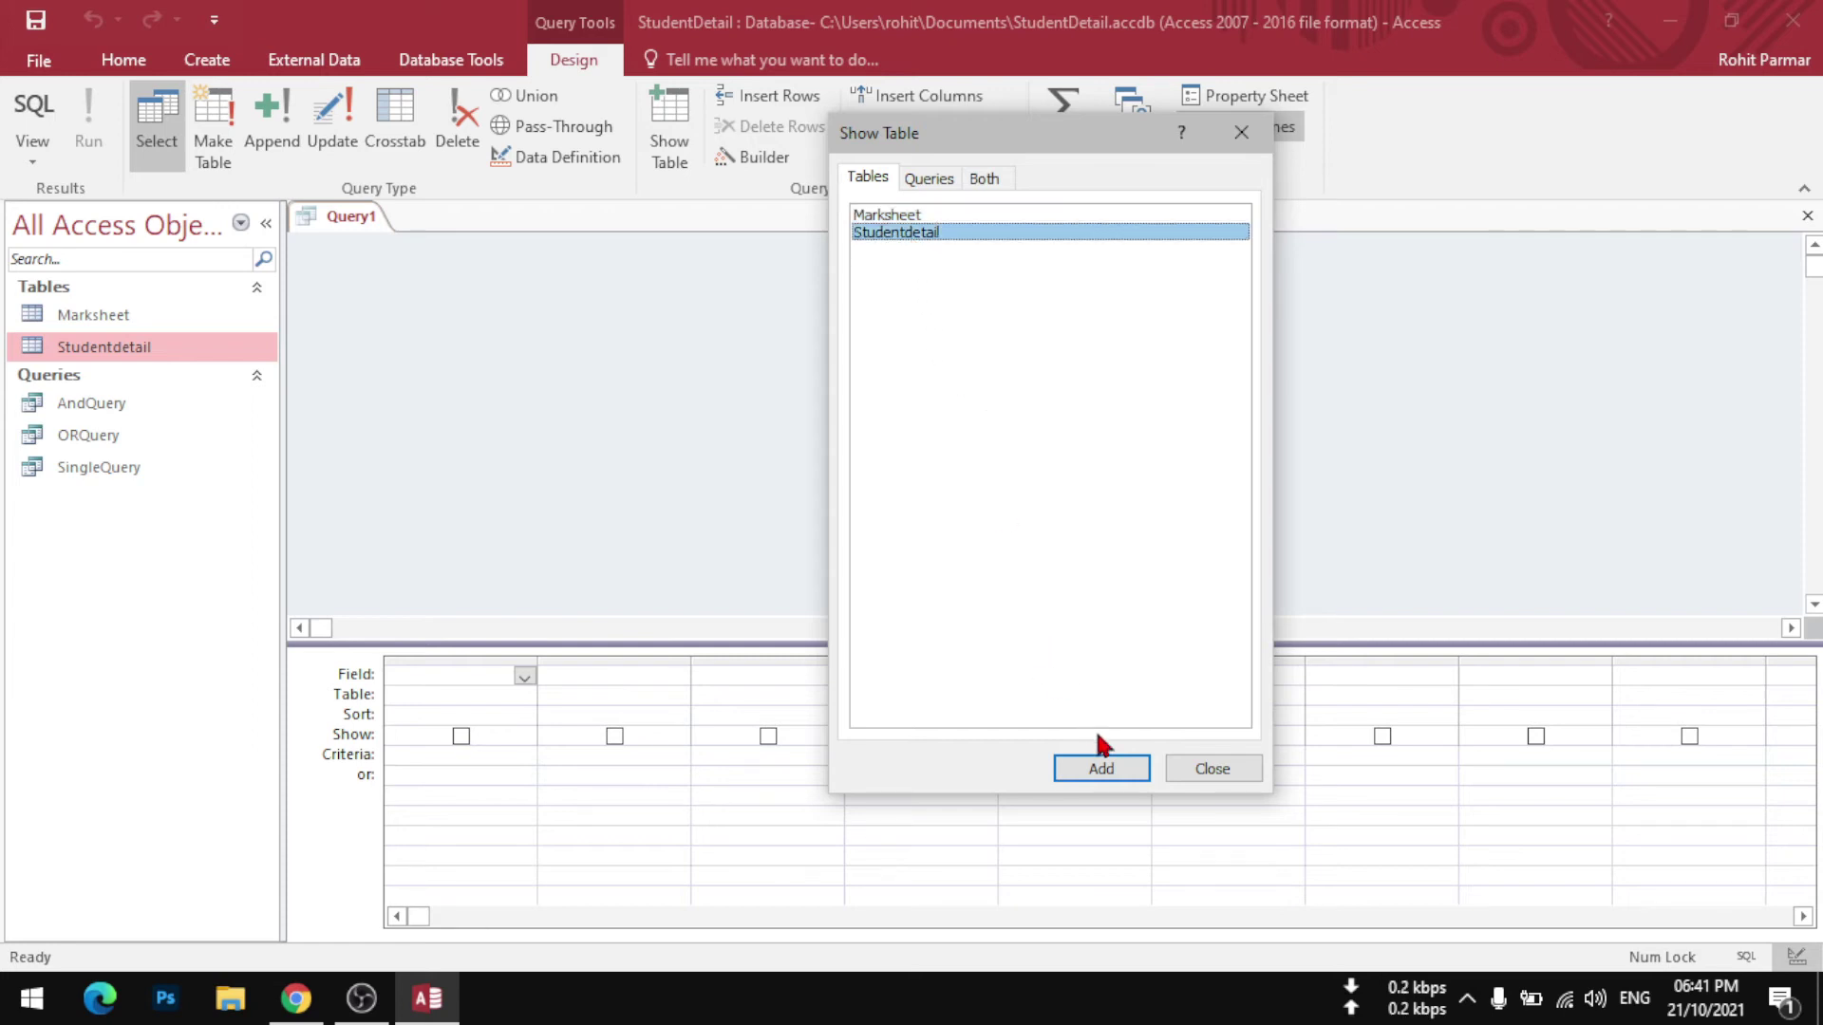
{"action": "left_click", "coordinate": [1102, 768]}
{"action": "left_click", "coordinate": [903, 216]}
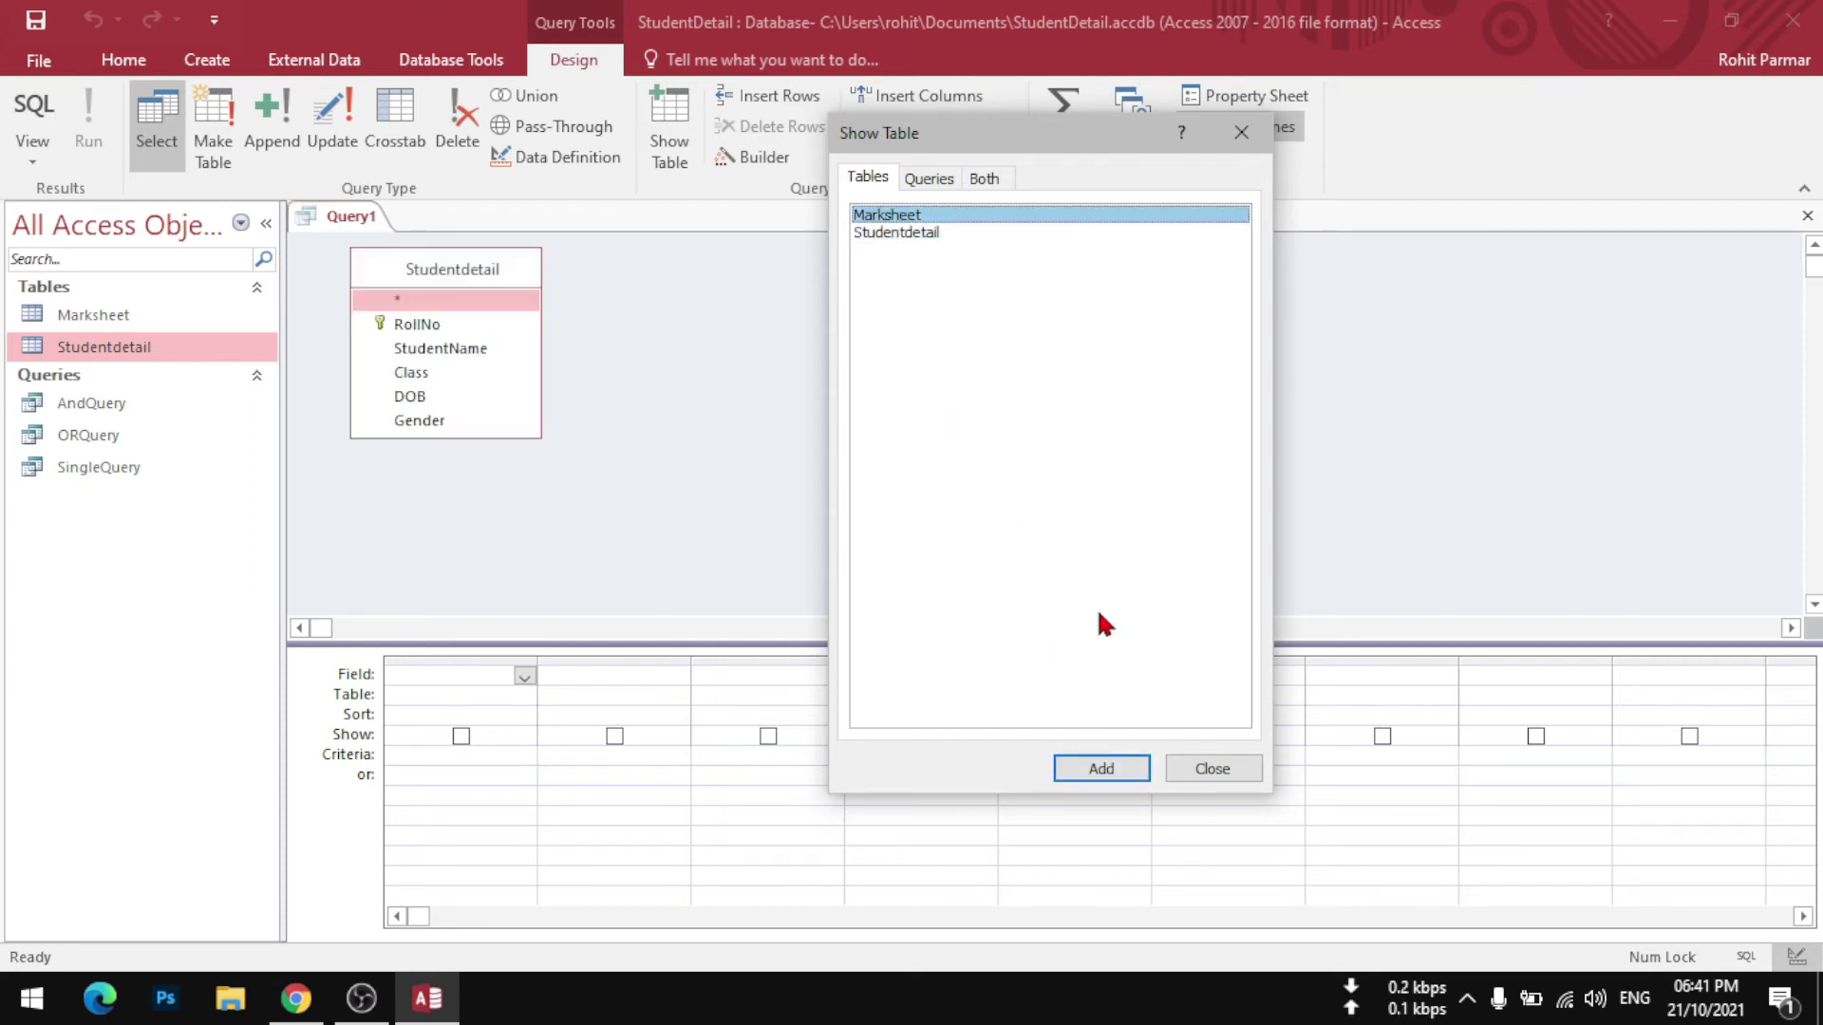
{"action": "left_click", "coordinate": [1125, 771]}
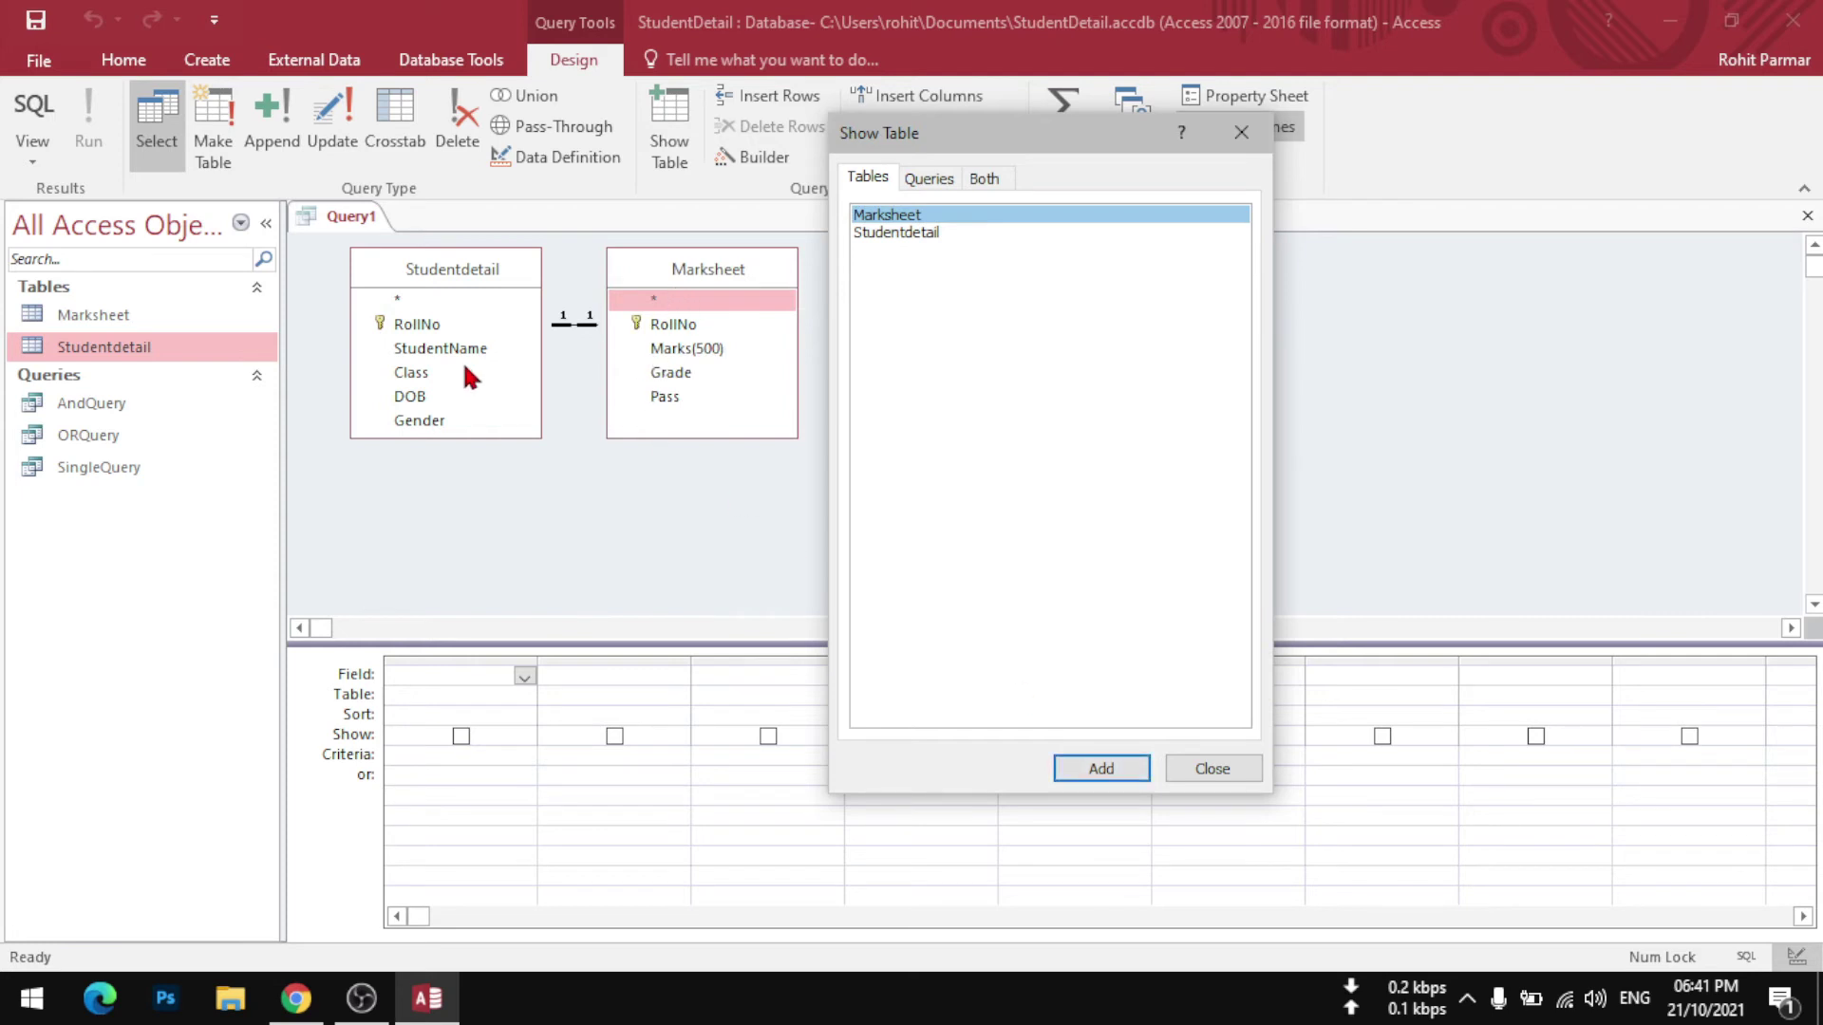
{"action": "left_click", "coordinate": [1223, 768]}
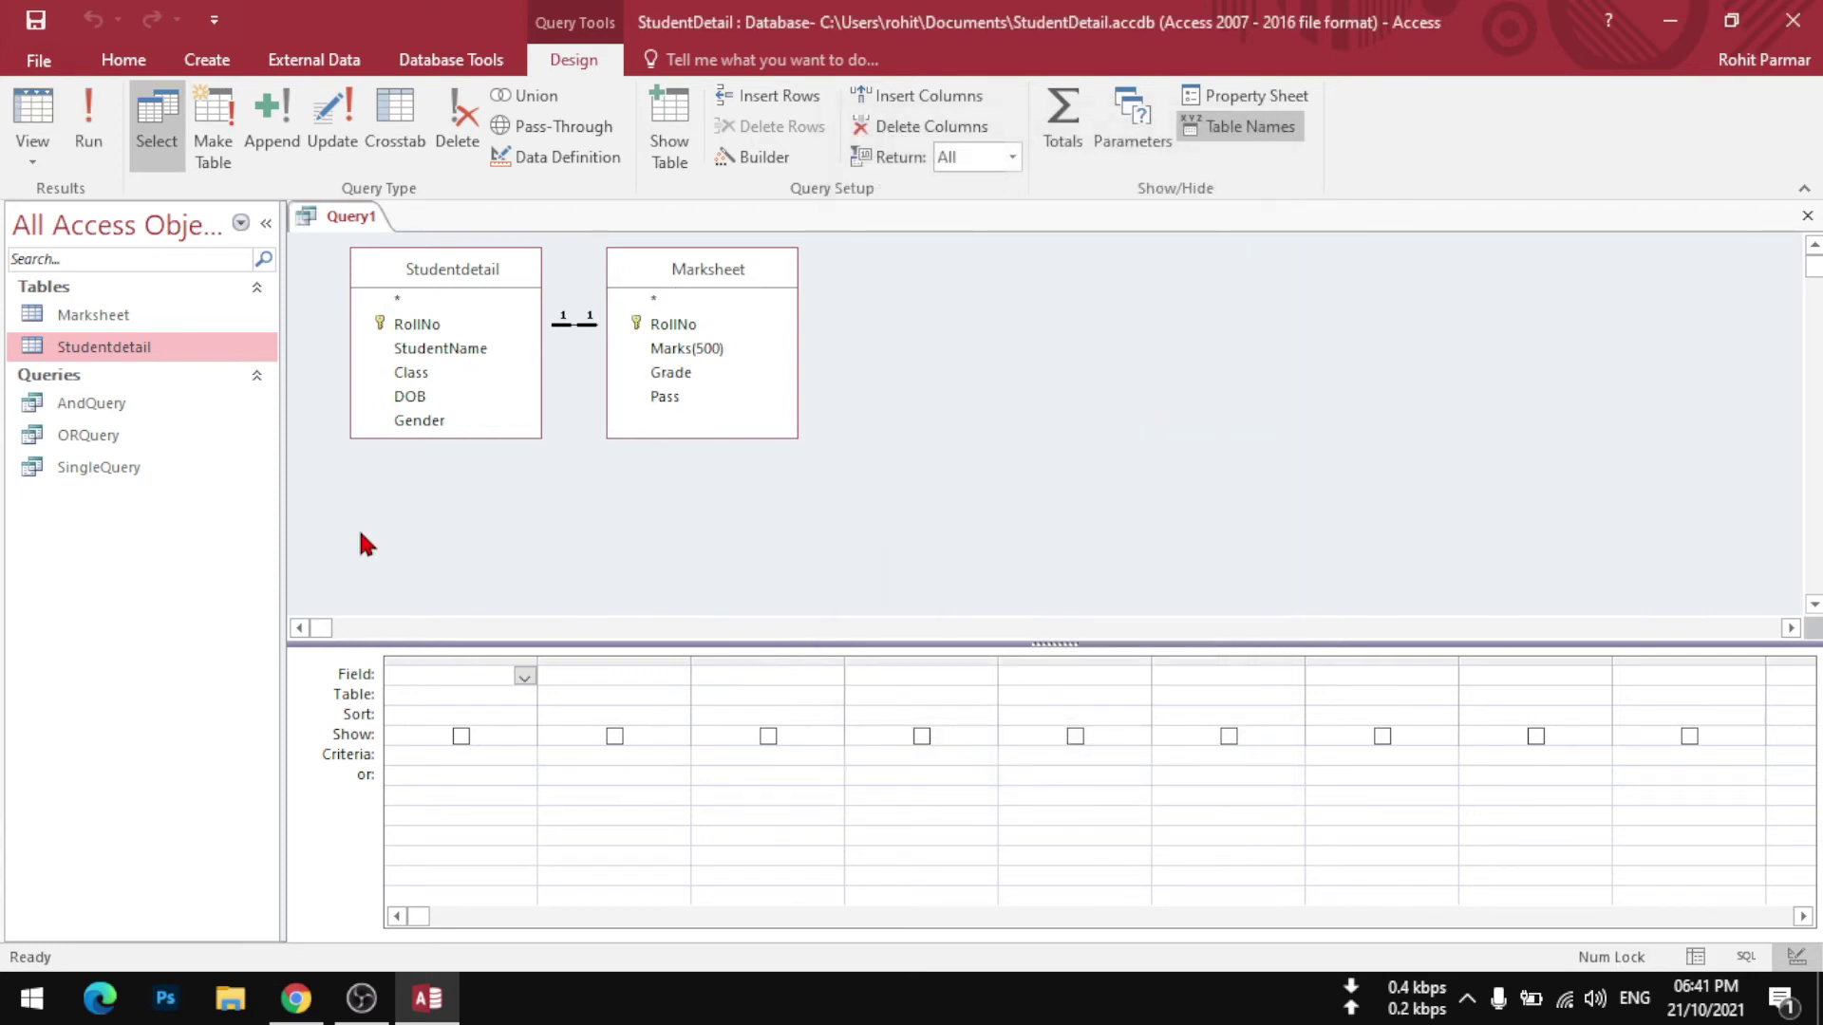
Add the RollNo, StudentName and Gender fields from Studentdetail as the first three columns of the query grid.
{"action": "left_click", "coordinate": [523, 676]}
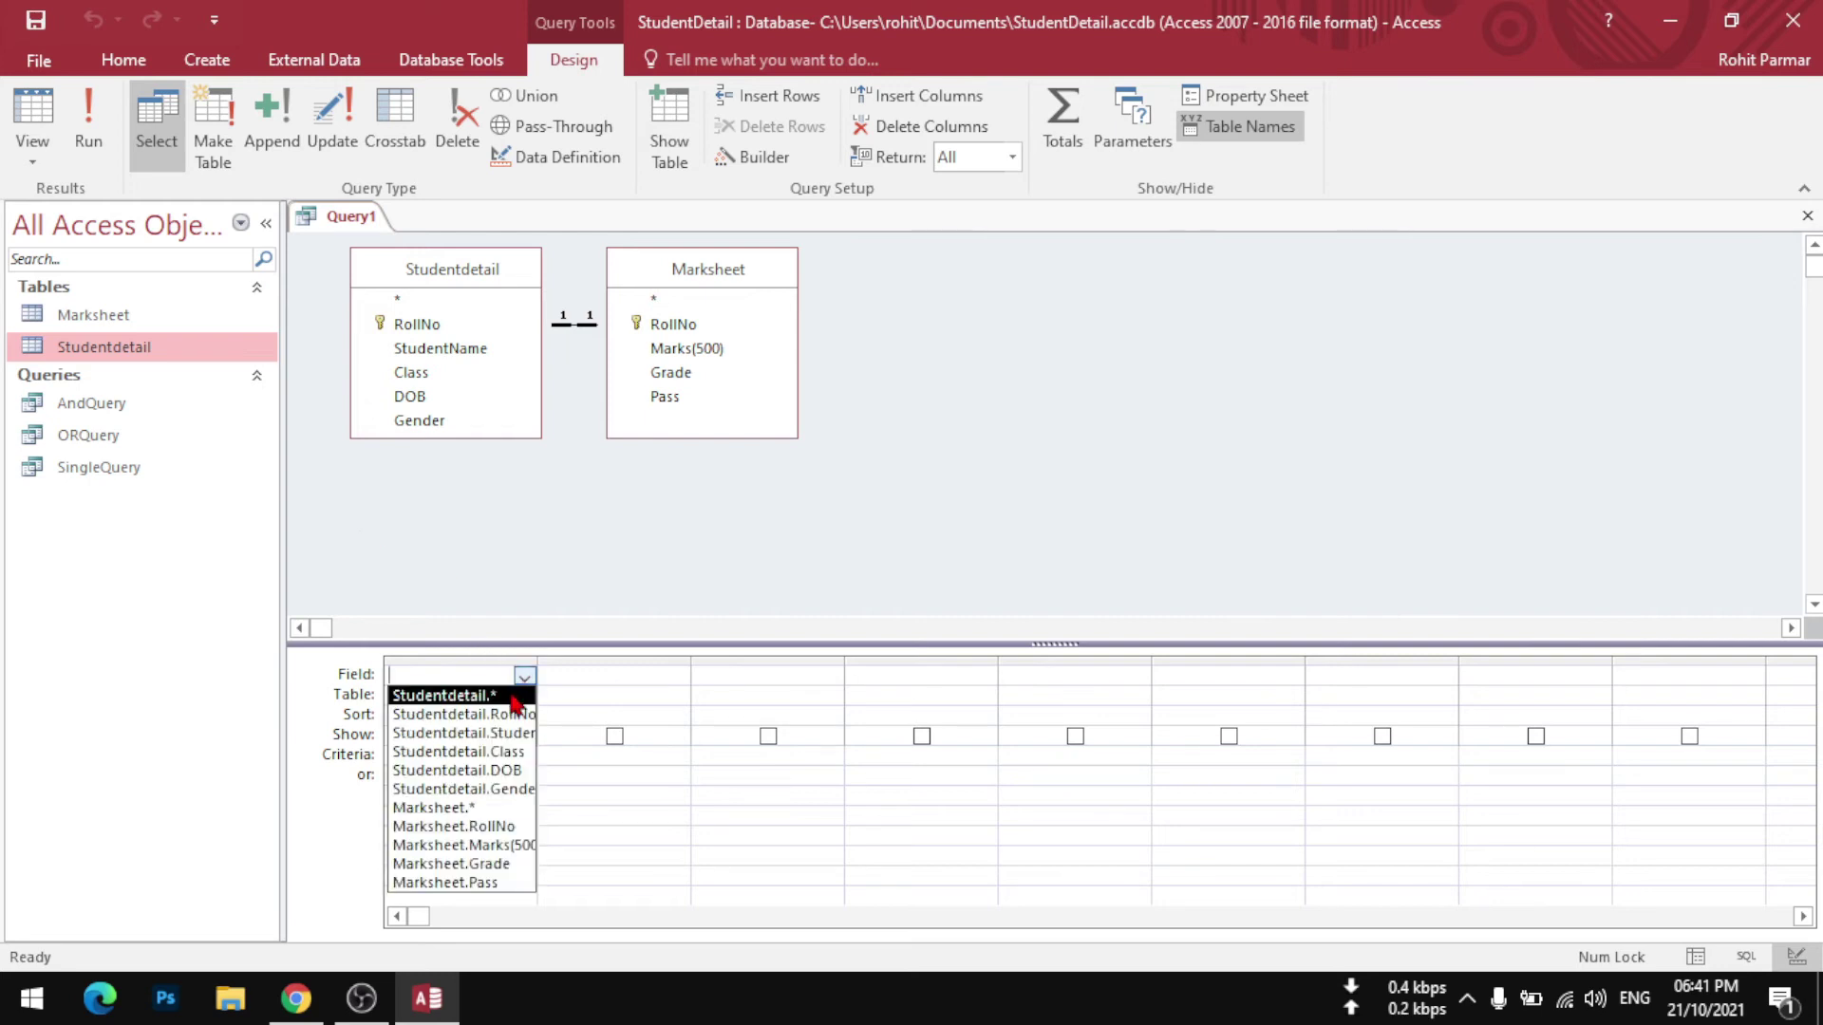
{"action": "left_click", "coordinate": [509, 724]}
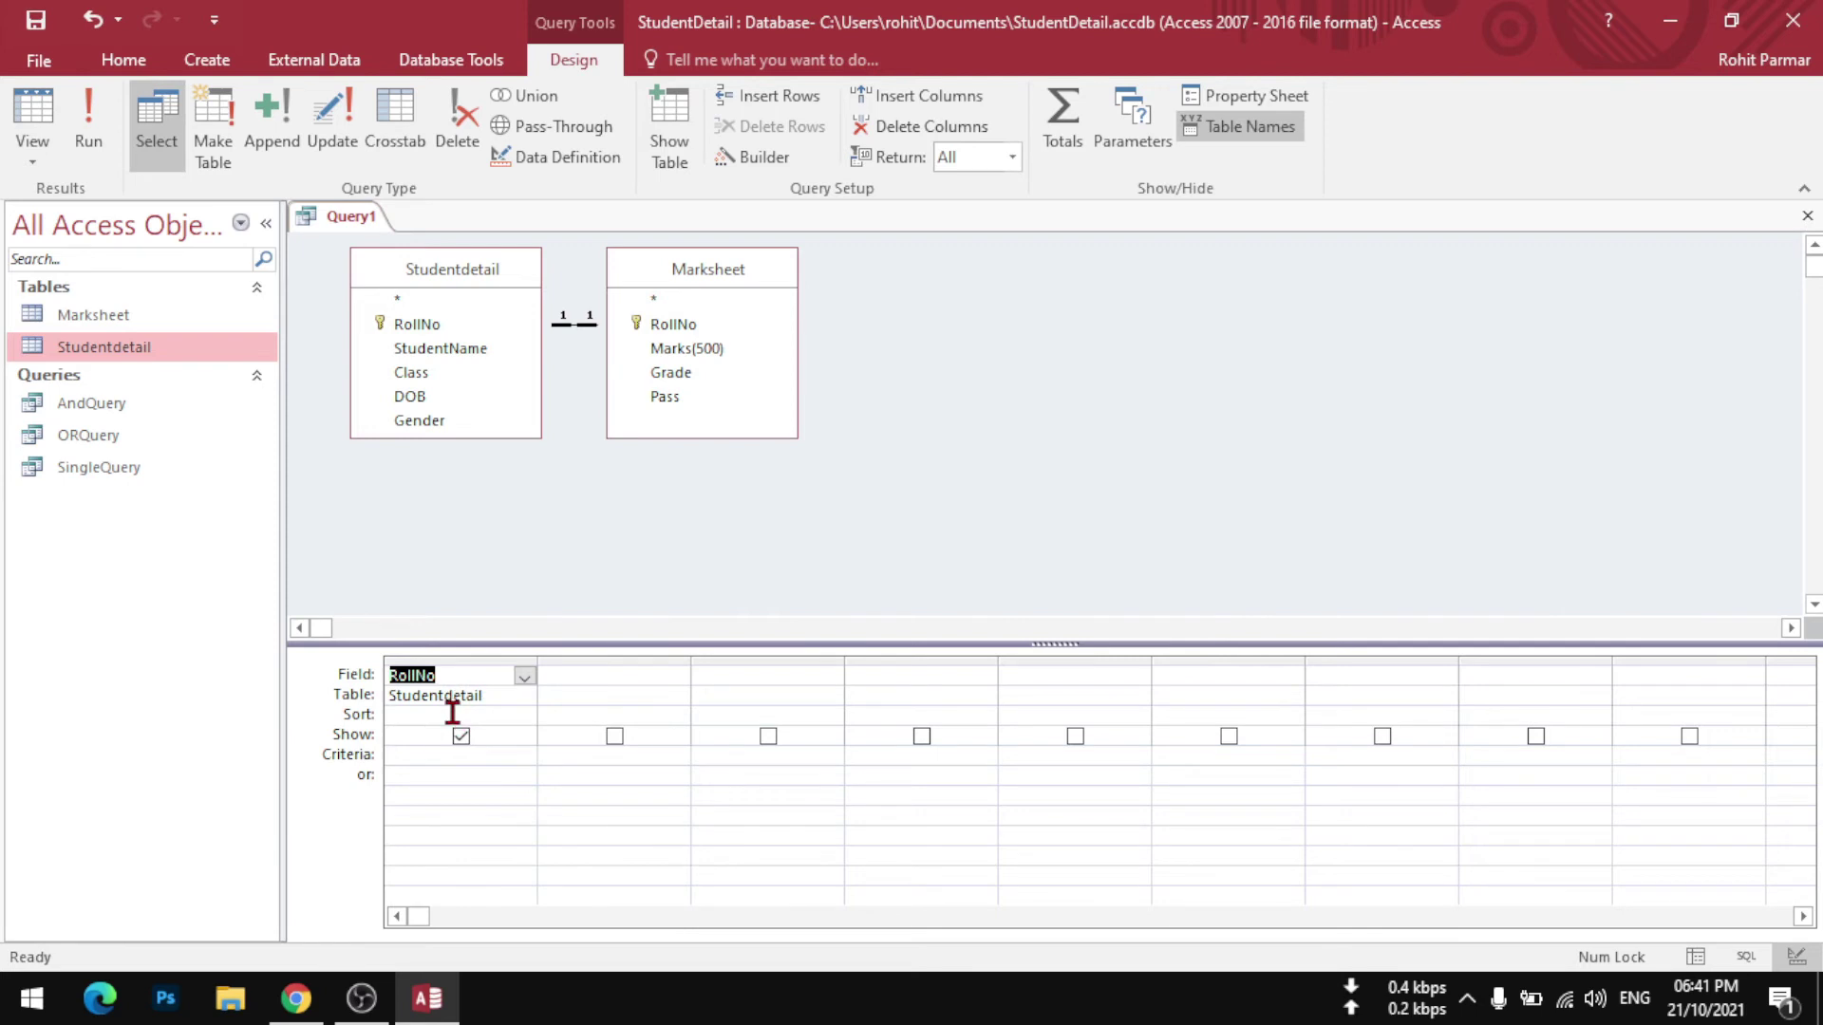
{"action": "left_click", "coordinate": [594, 678]}
{"action": "left_click", "coordinate": [678, 677]}
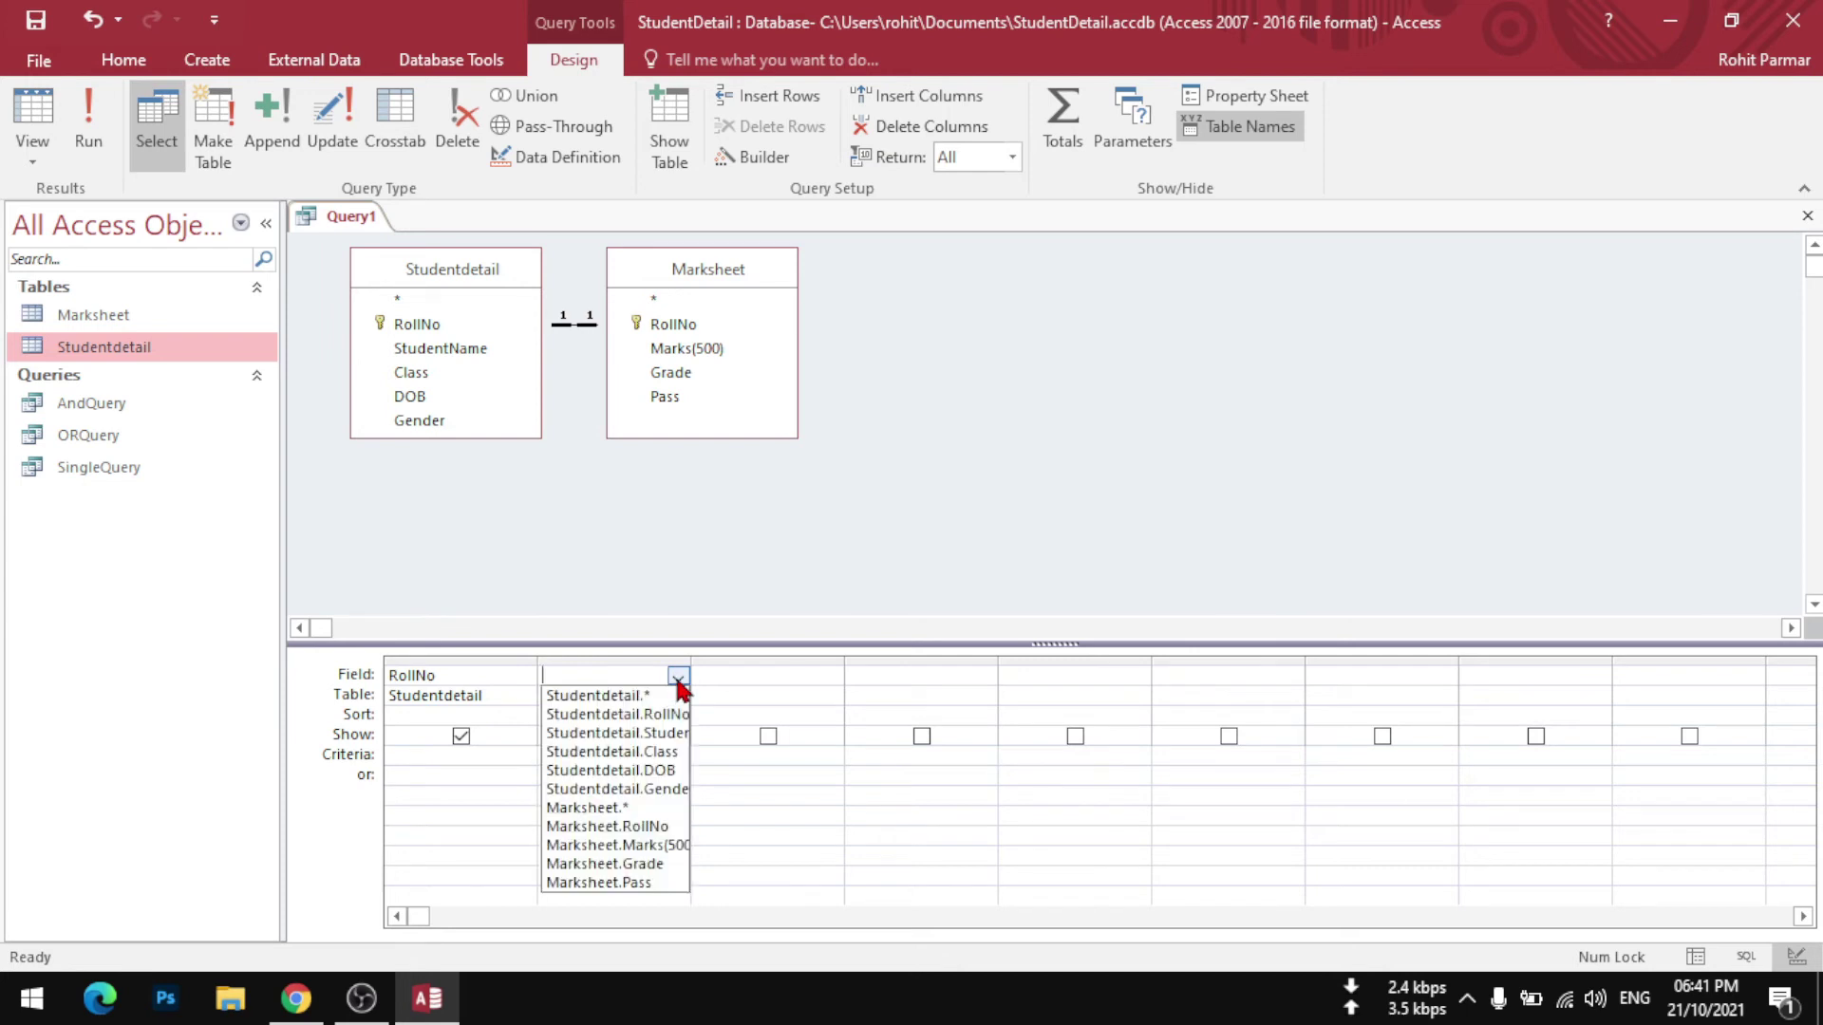
{"action": "left_click", "coordinate": [664, 737]}
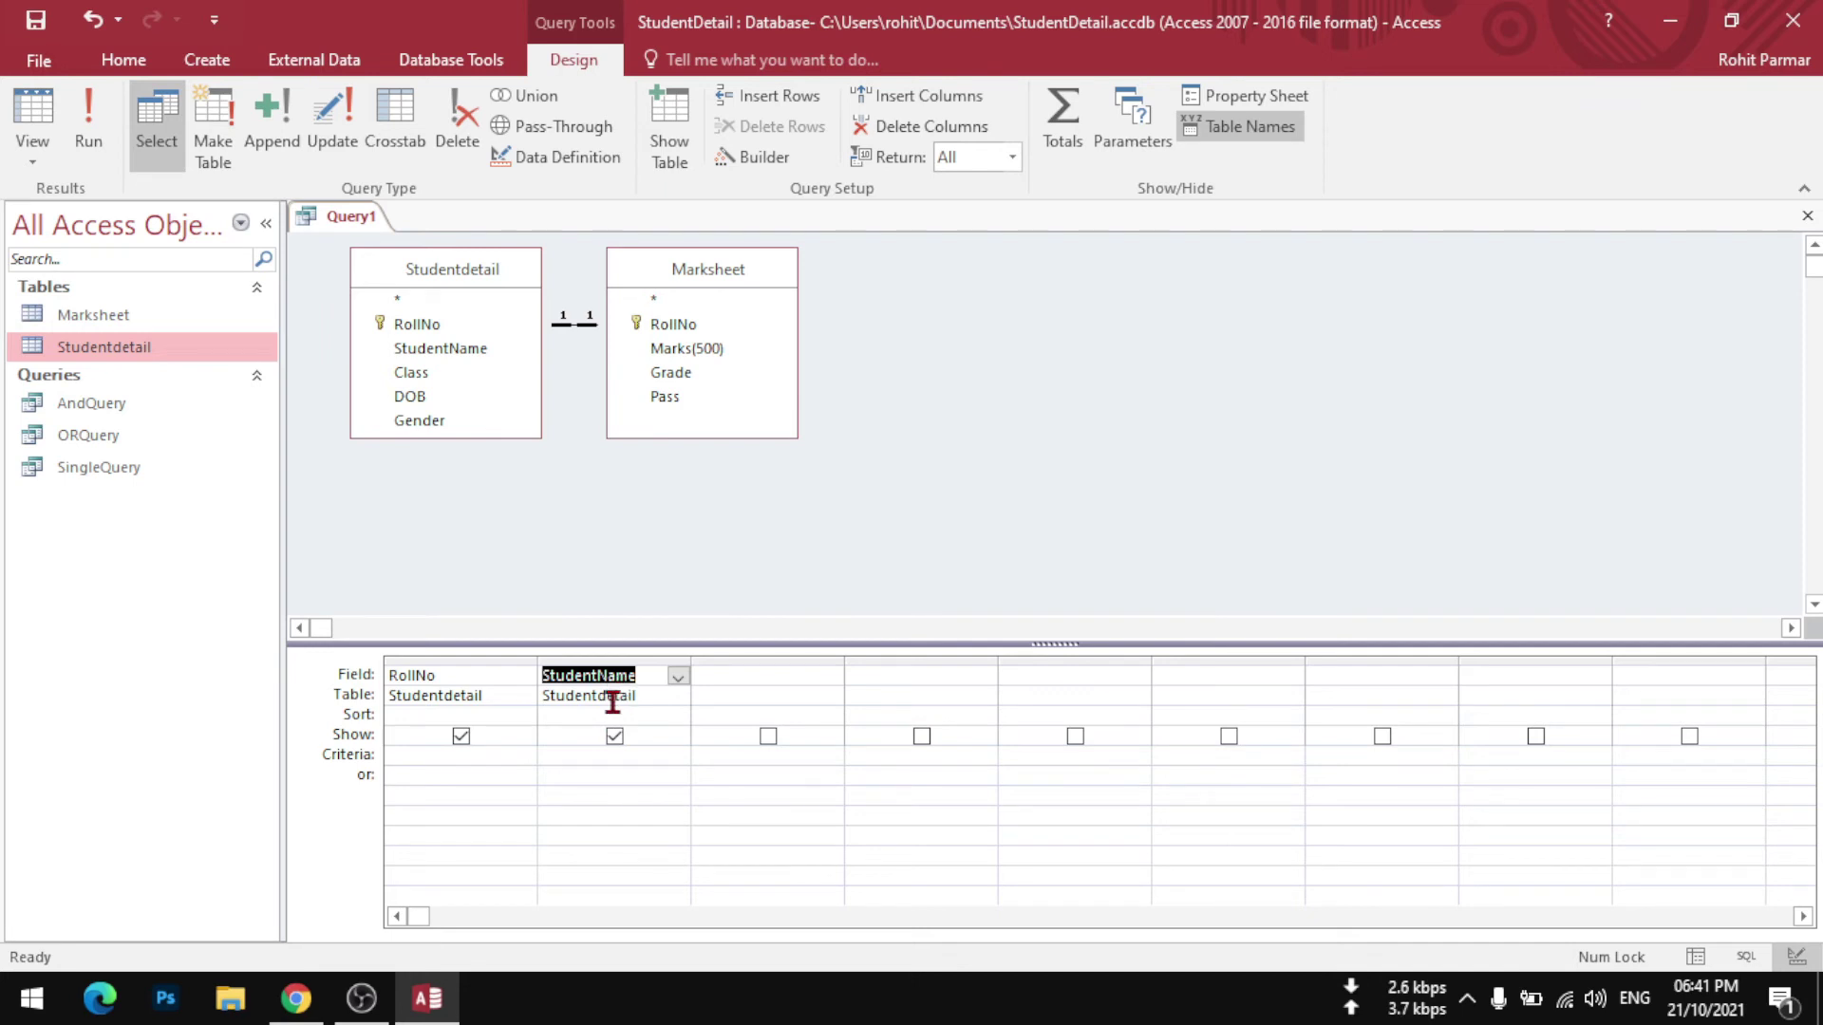
{"action": "left_click", "coordinate": [744, 676]}
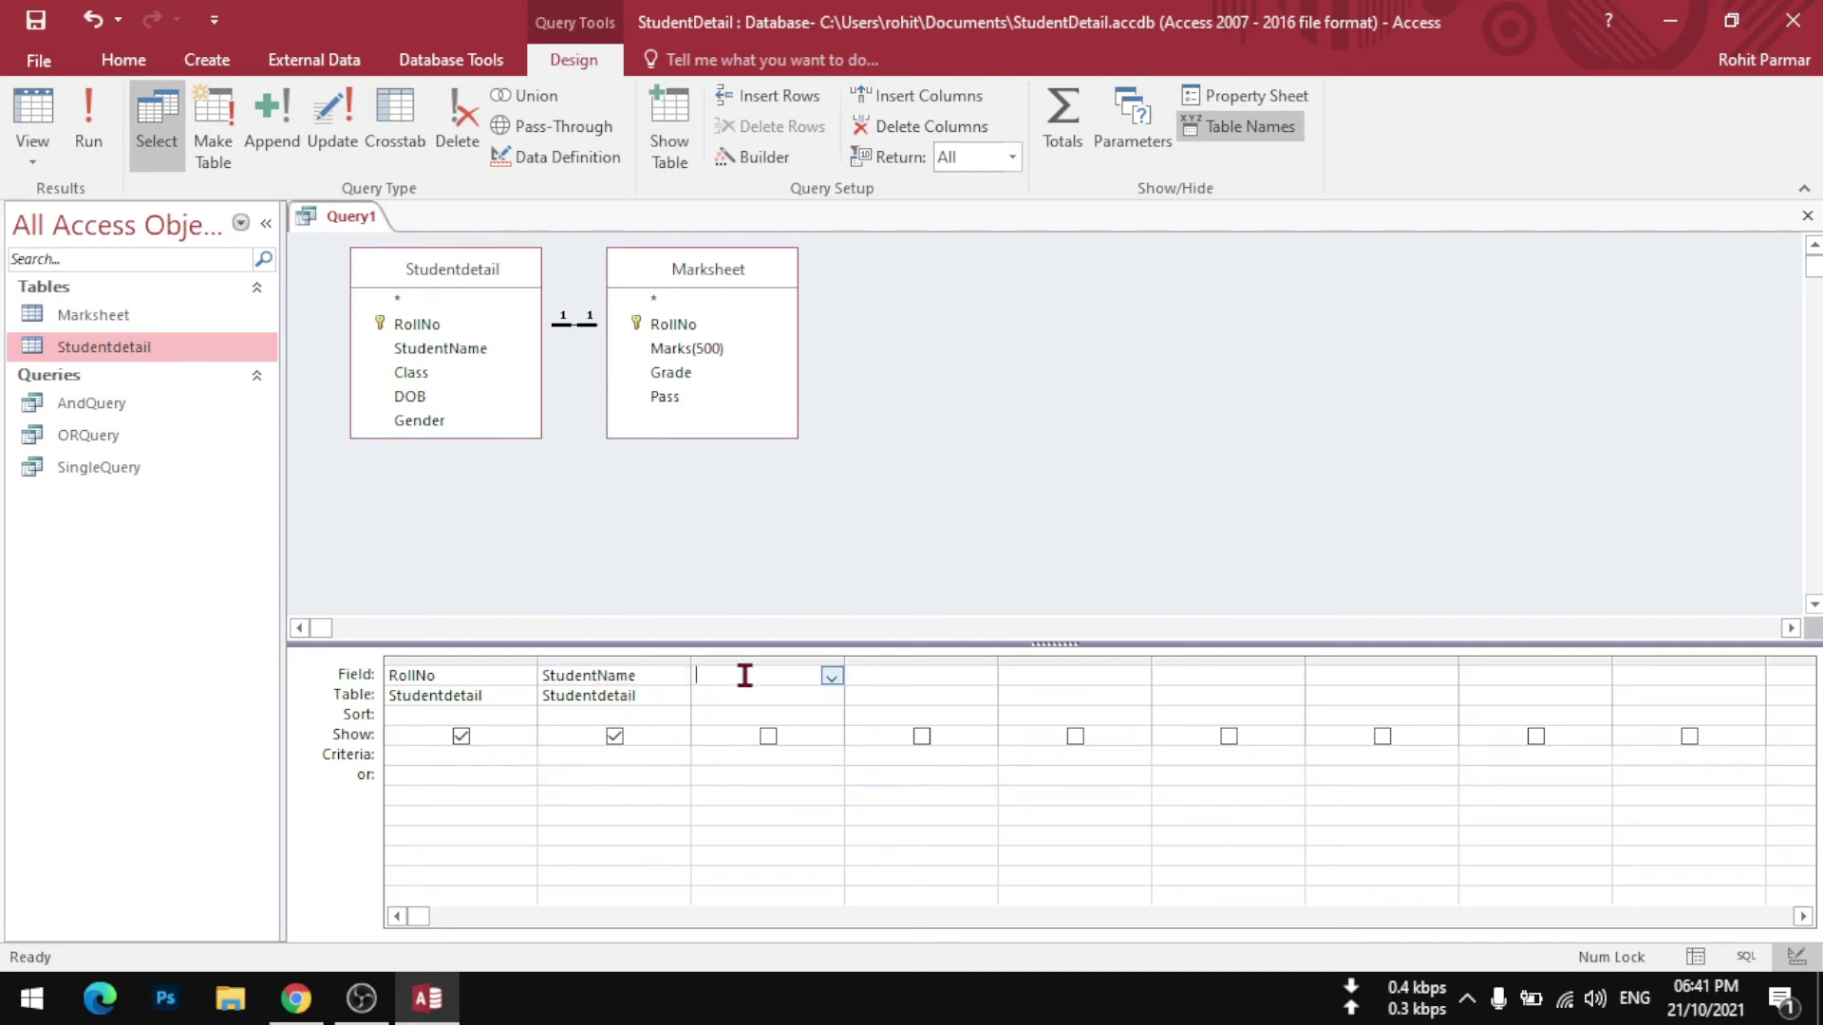
{"action": "left_click", "coordinate": [829, 677]}
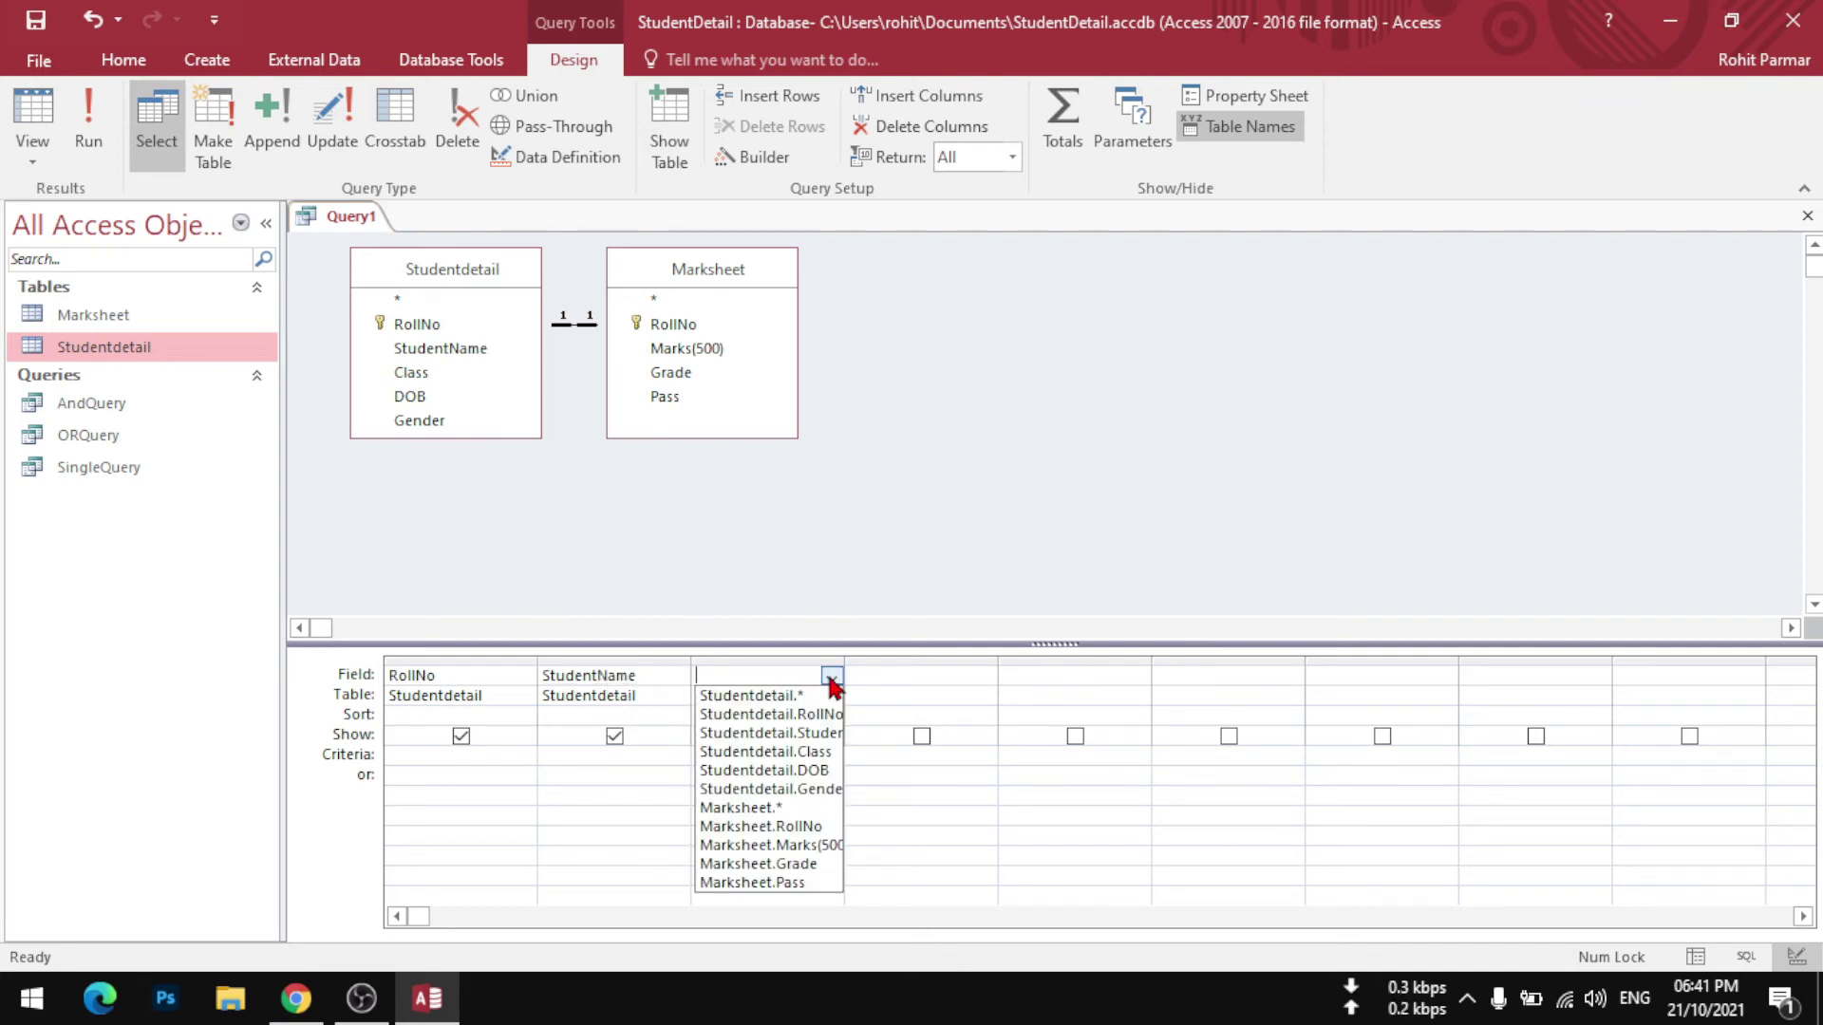
{"action": "left_click", "coordinate": [821, 795]}
Add the Marks(500) and Grade fields from Marksheet as the fourth and fifth columns of the query grid.
{"action": "left_click", "coordinate": [905, 674]}
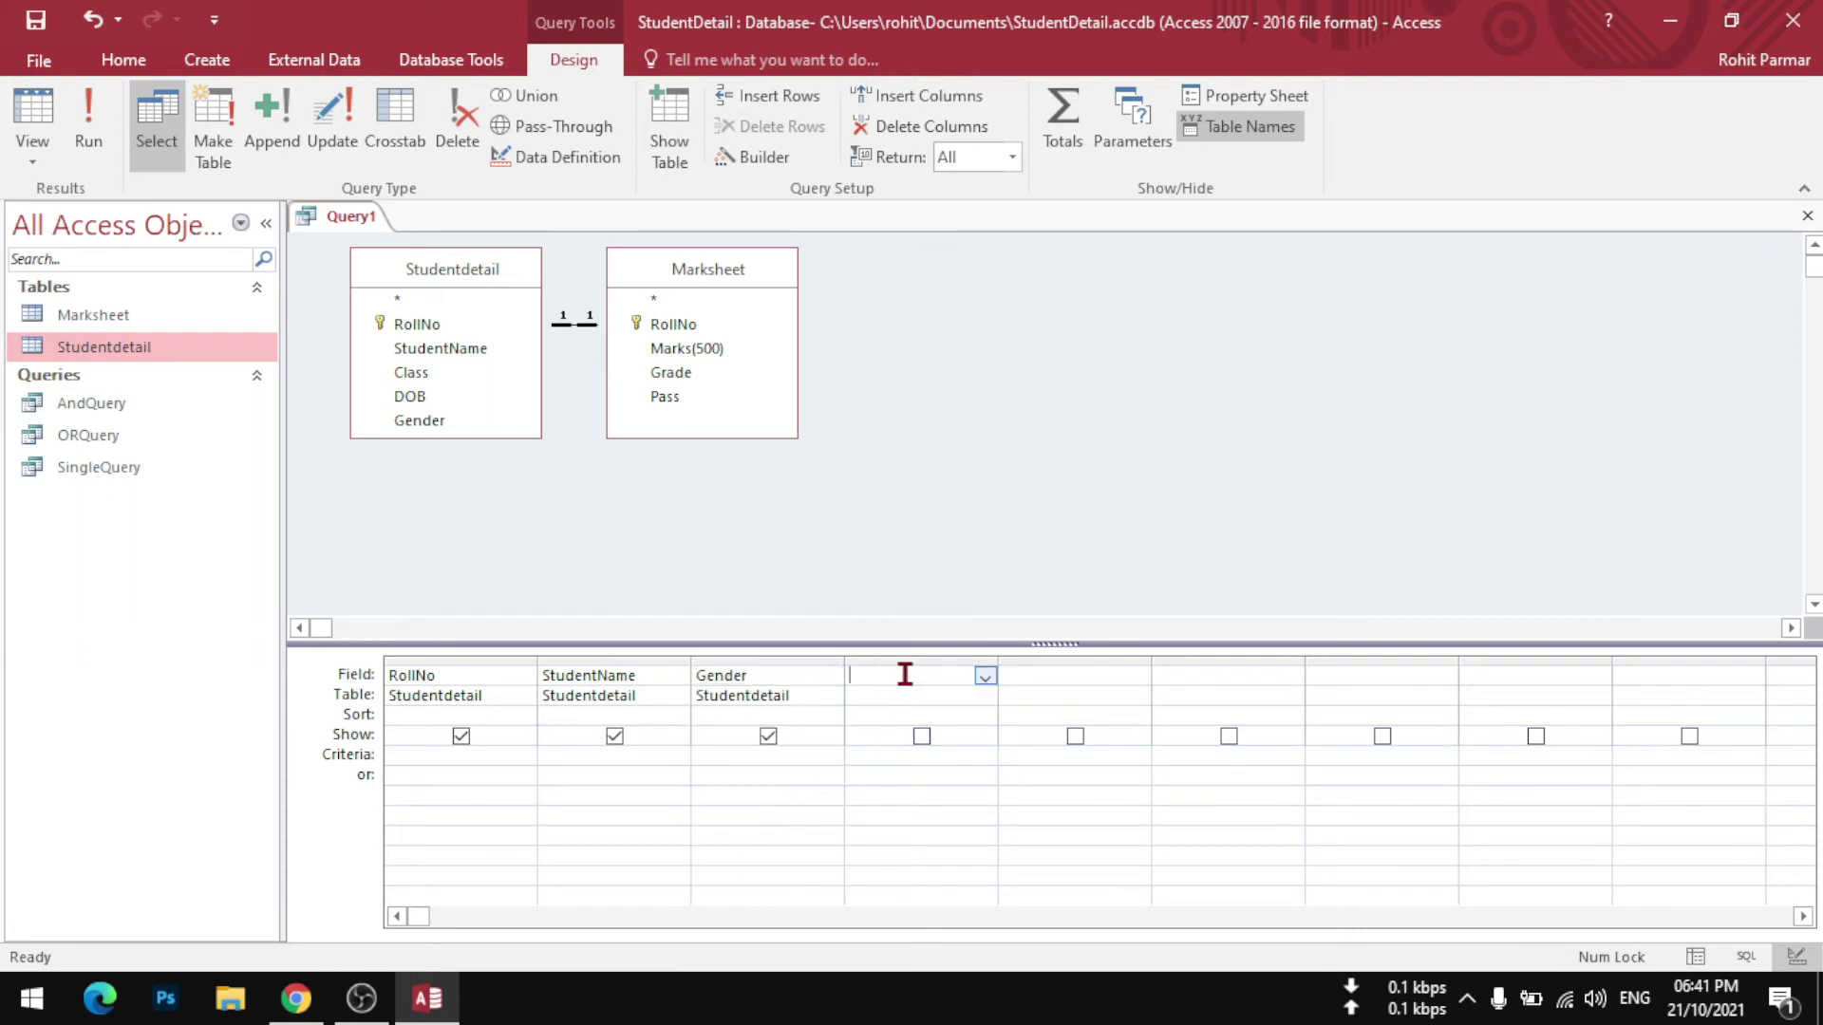
{"action": "left_click", "coordinate": [984, 676]}
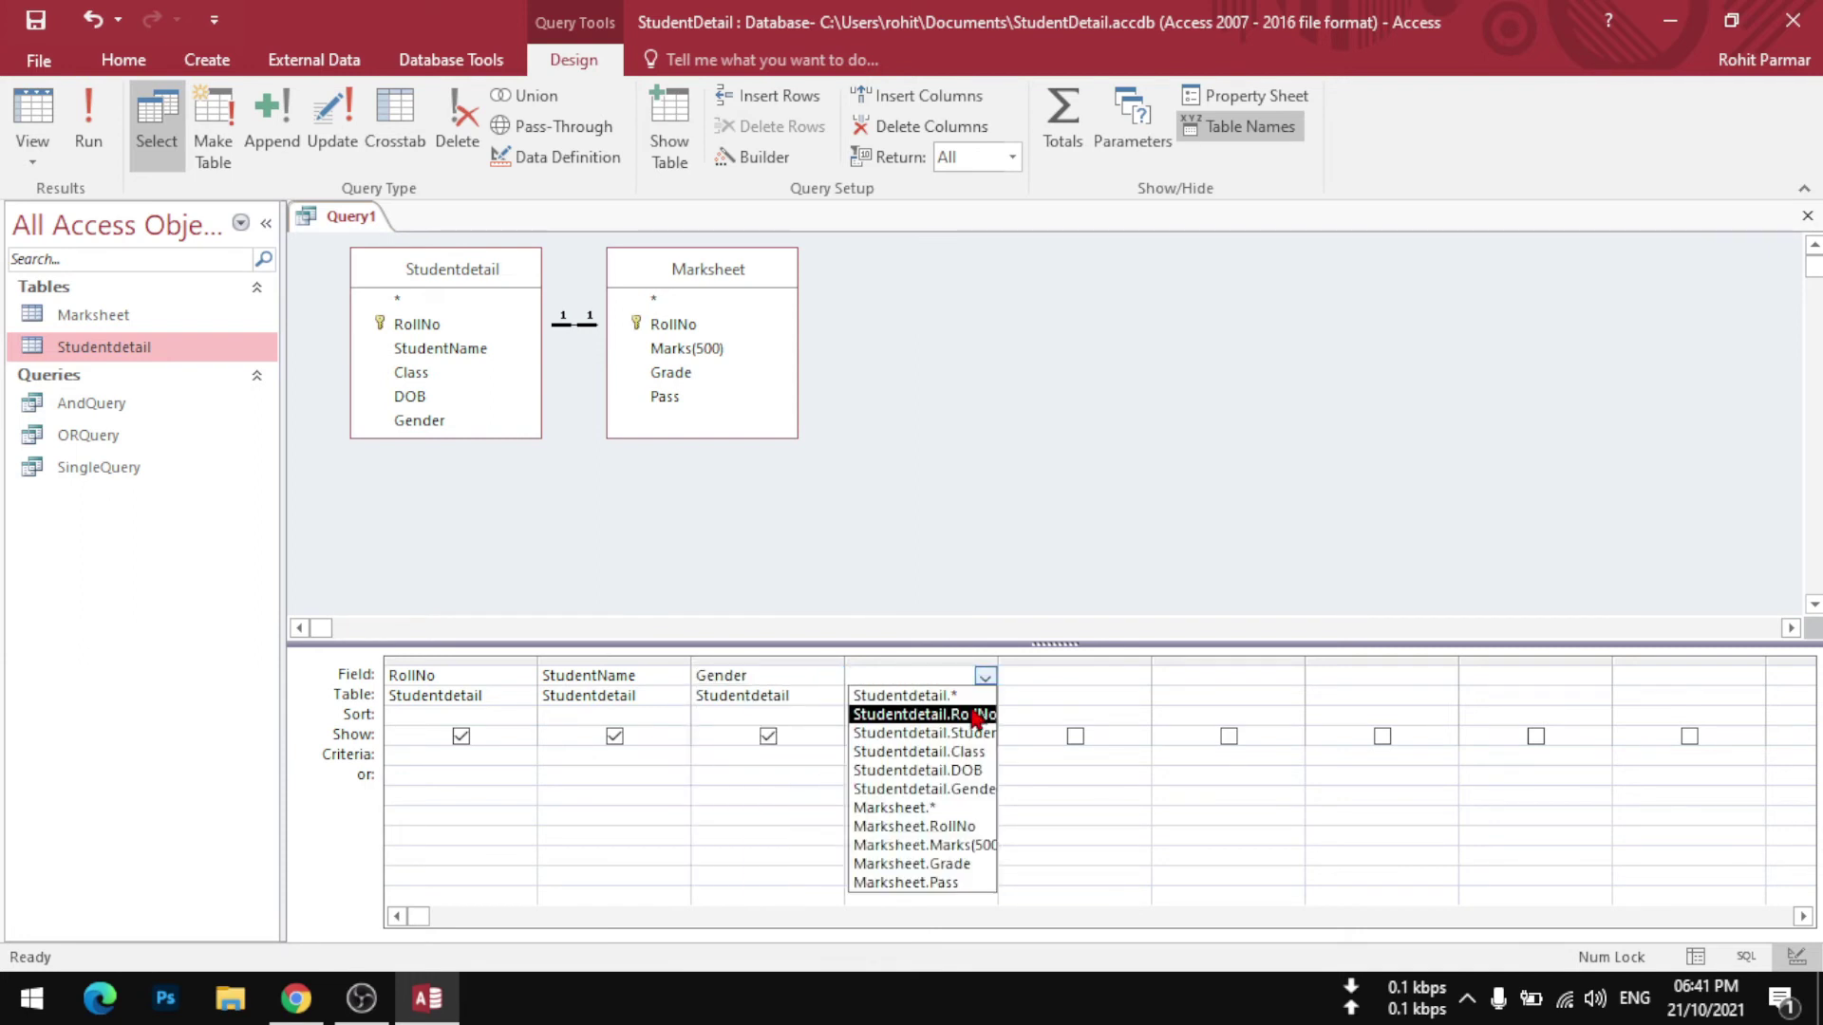
{"action": "left_click", "coordinate": [965, 846]}
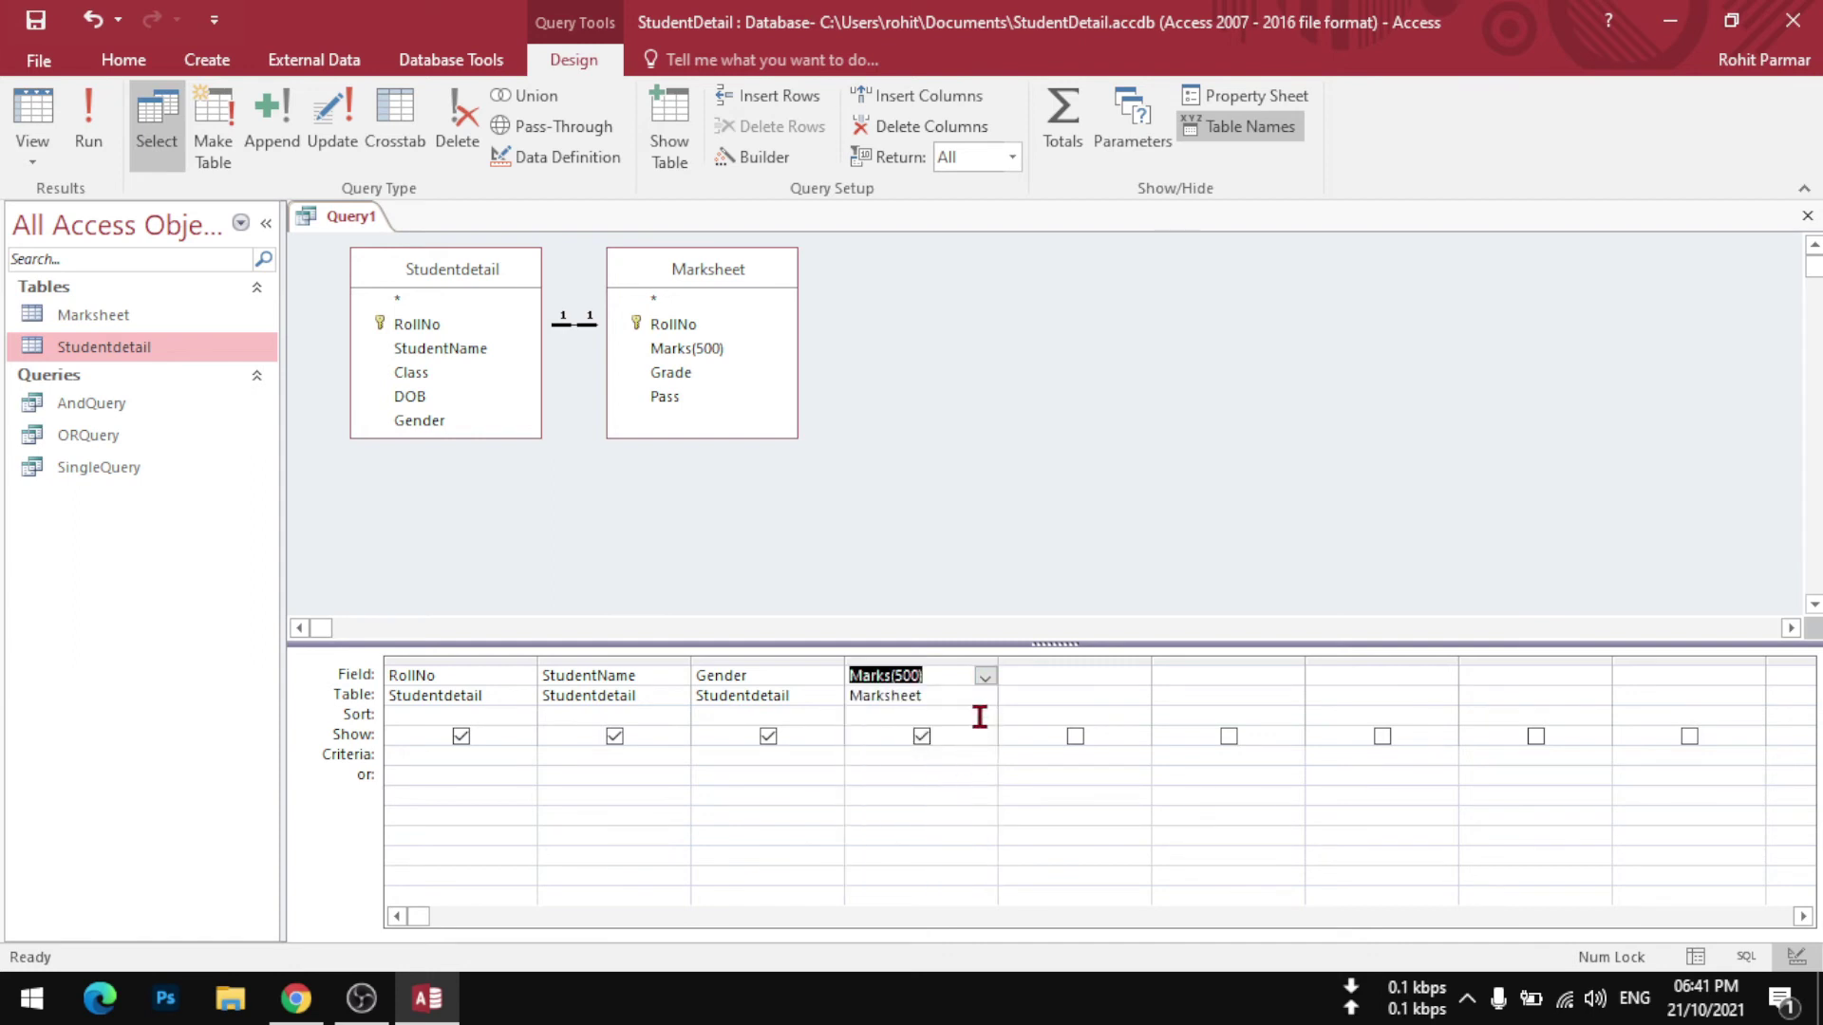
{"action": "left_click", "coordinate": [1125, 660]}
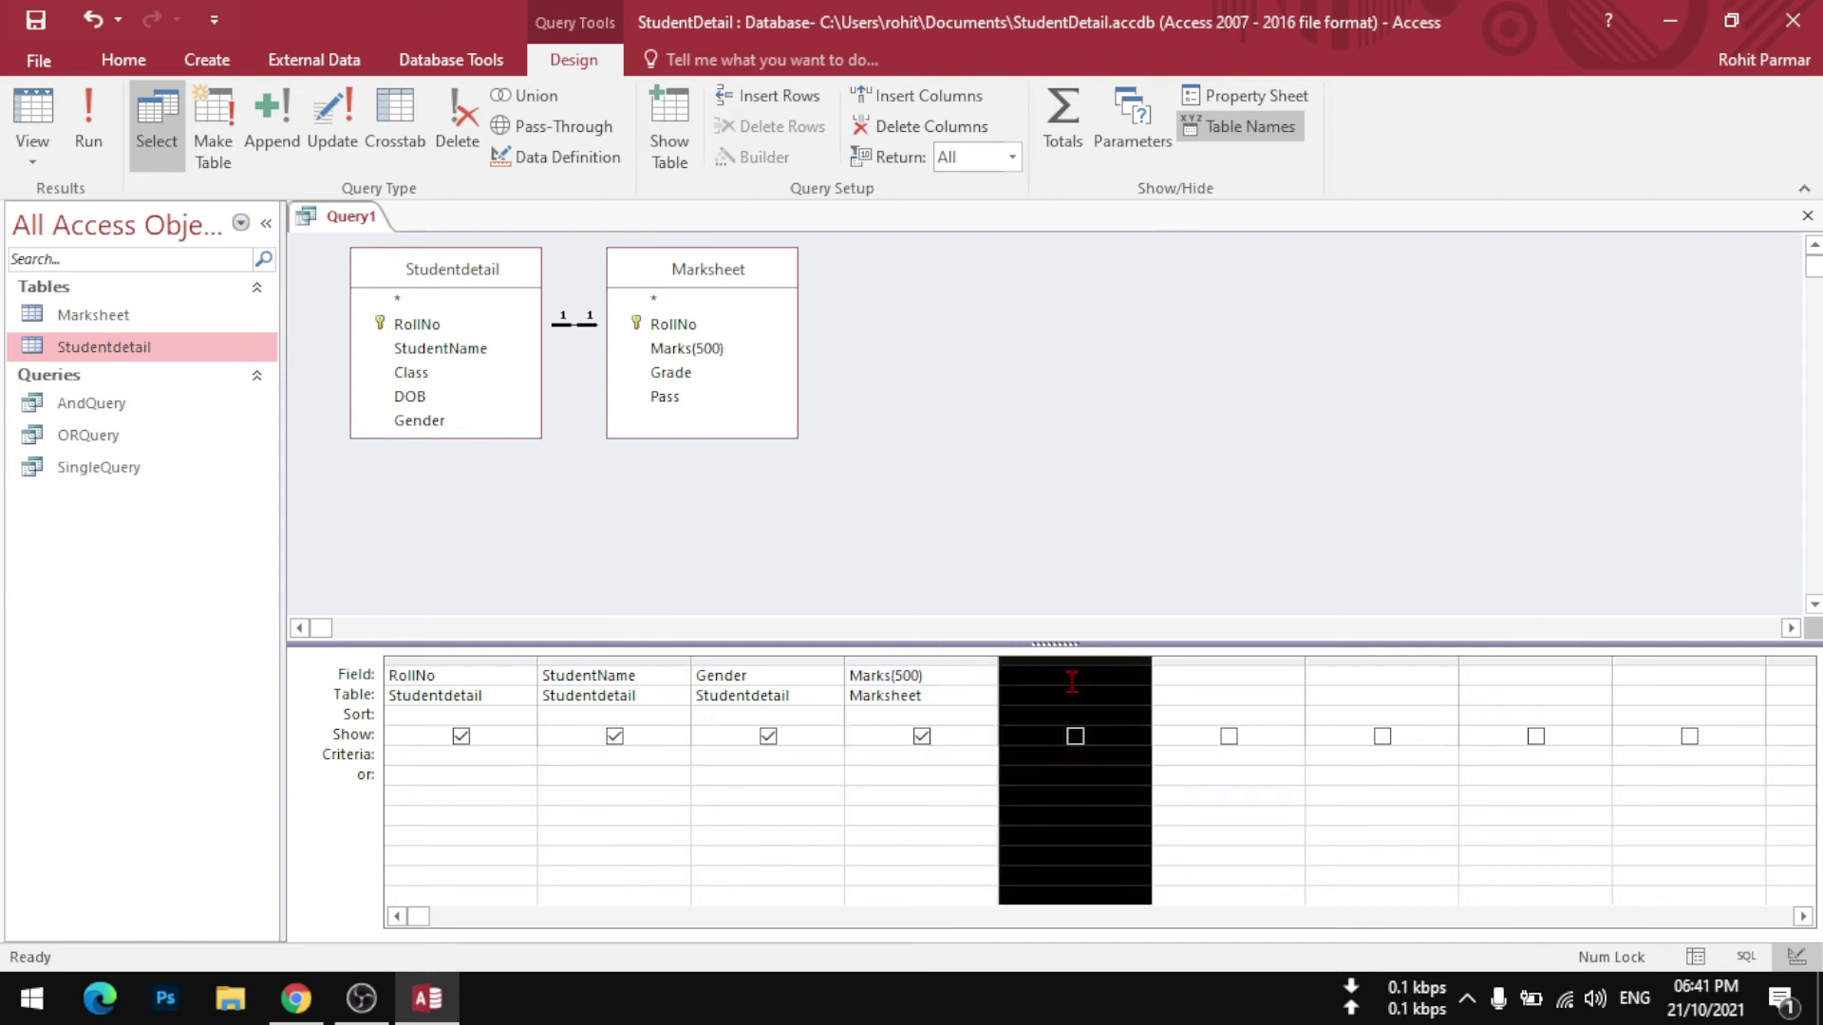
{"action": "left_click", "coordinate": [1110, 678]}
{"action": "left_click", "coordinate": [1138, 676]}
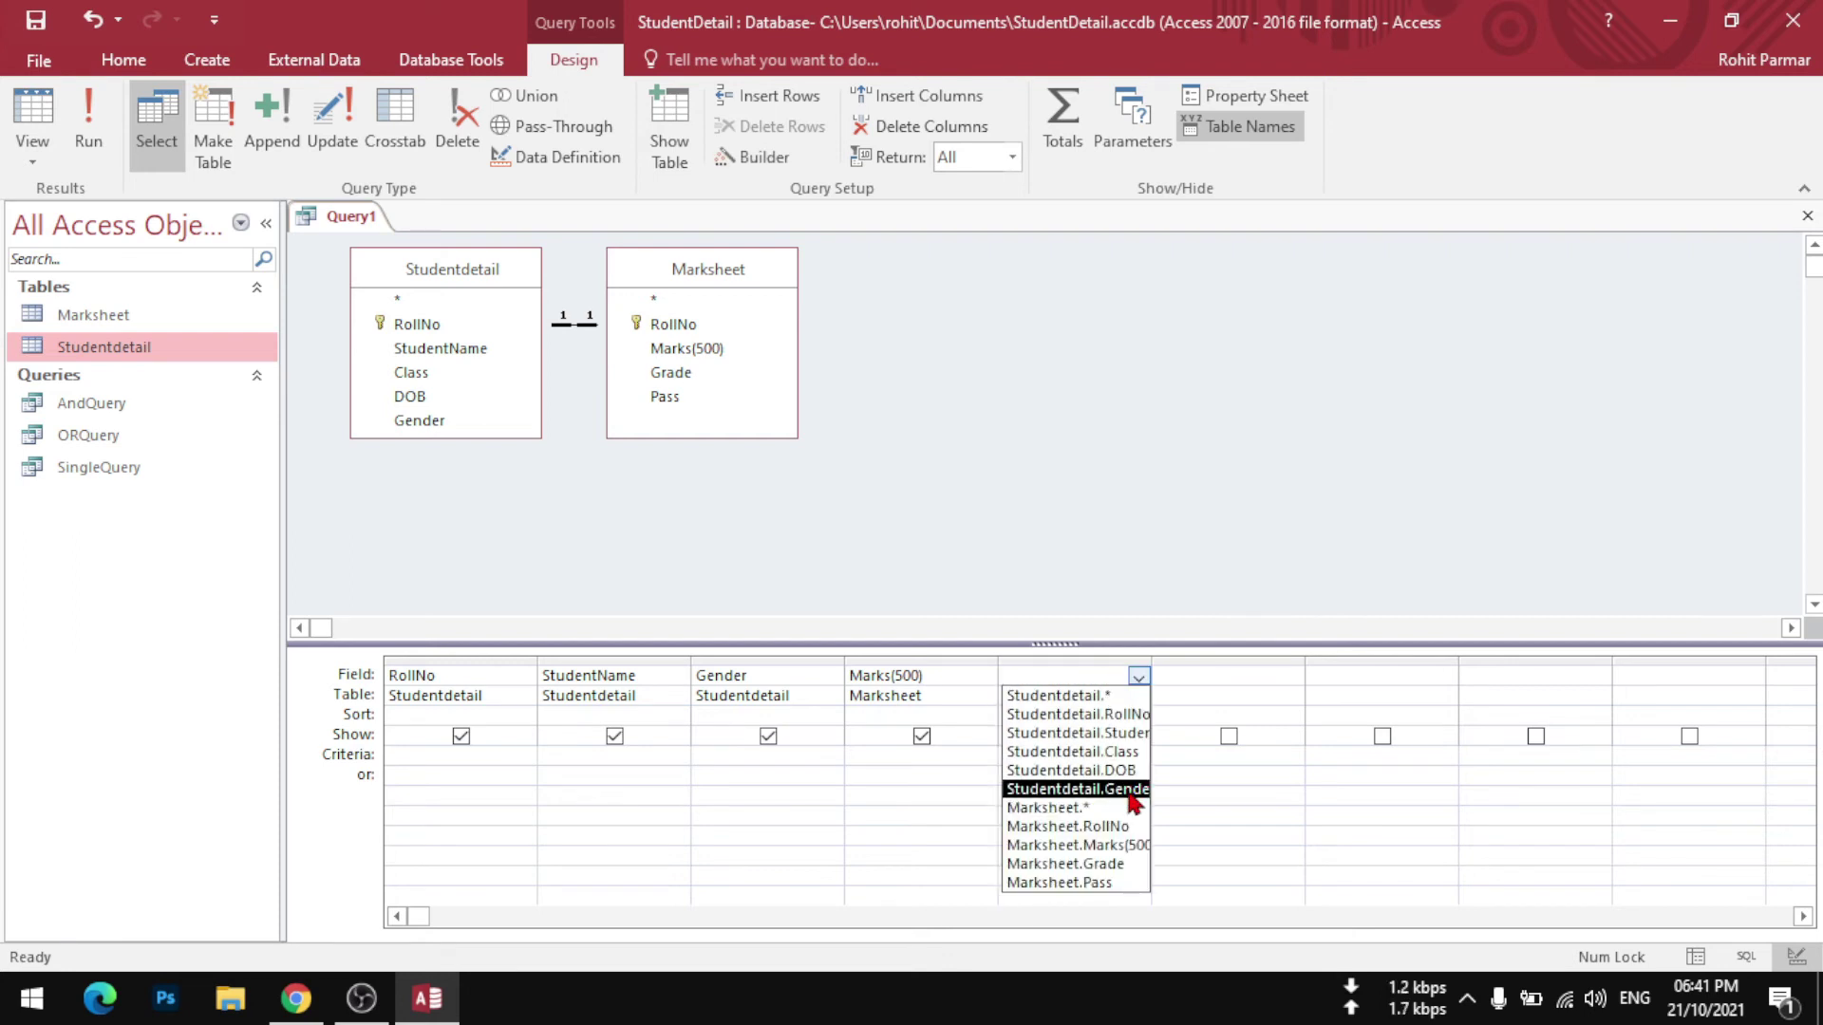
{"action": "left_click", "coordinate": [1130, 864]}
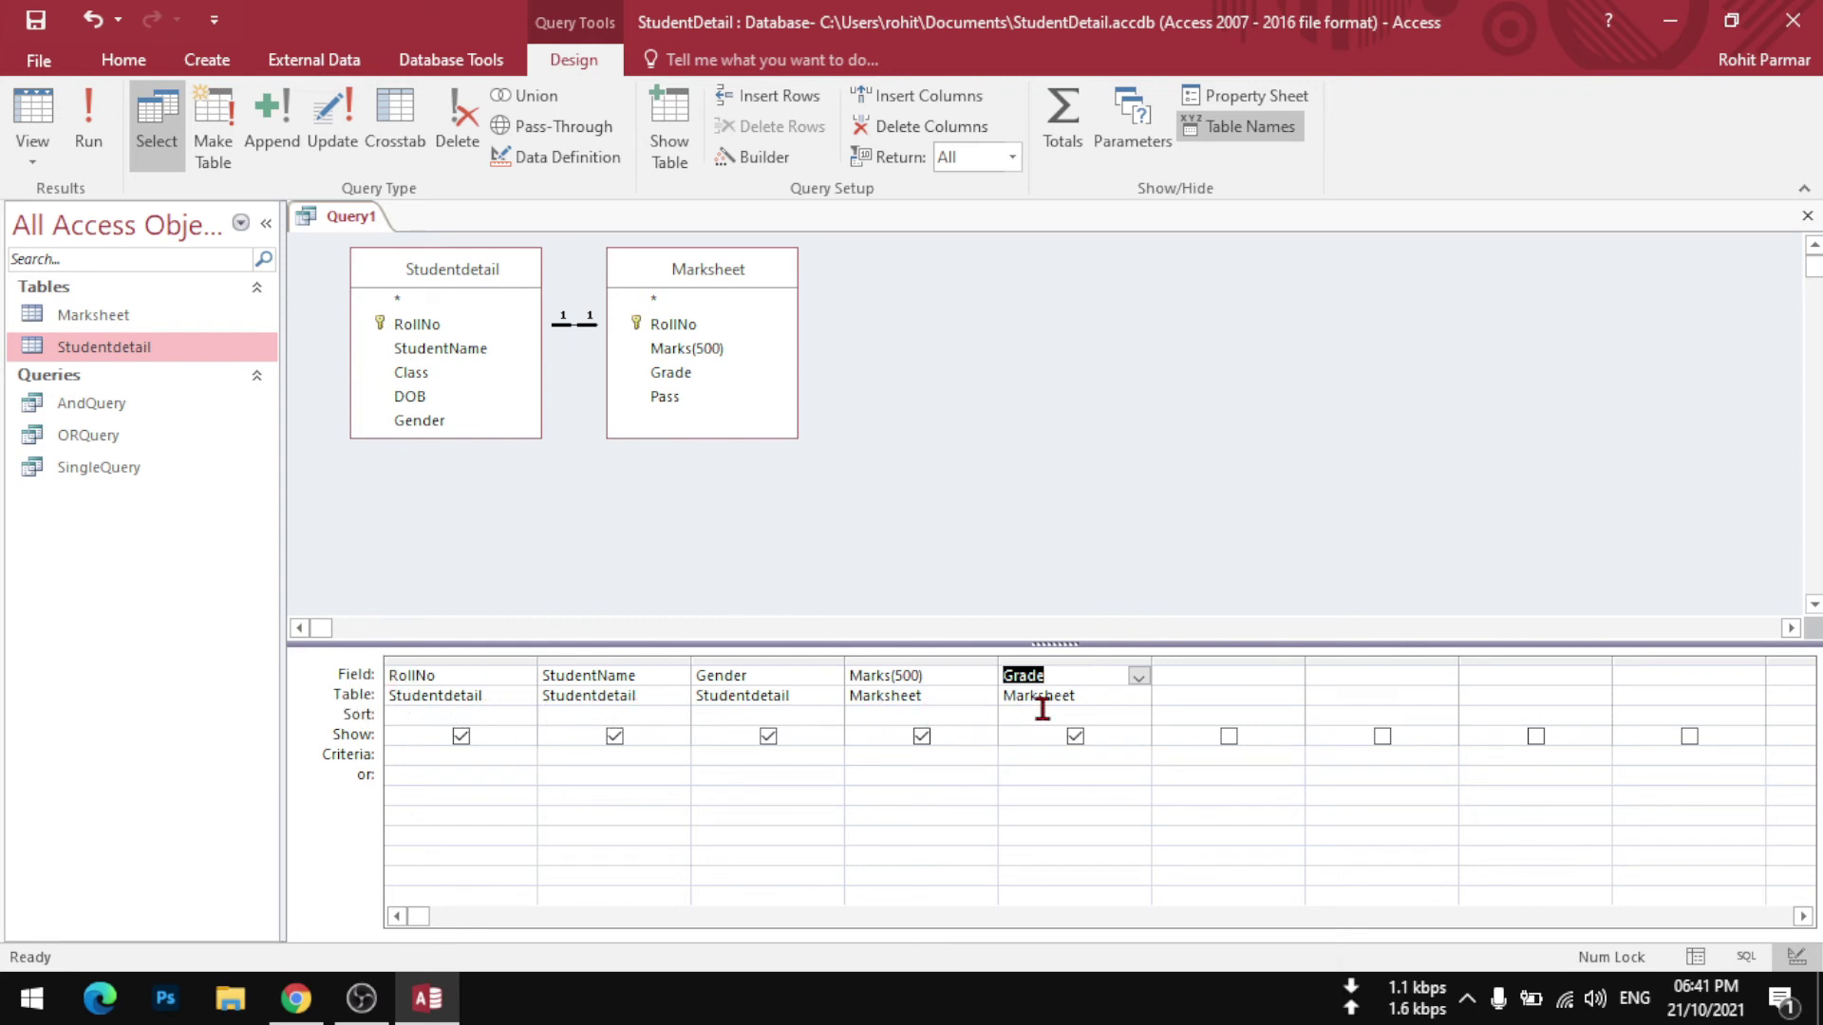
Set the Gender criterion to 'M' and enter >=450 in the or row under Marks(500).
{"action": "left_click", "coordinate": [749, 753]}
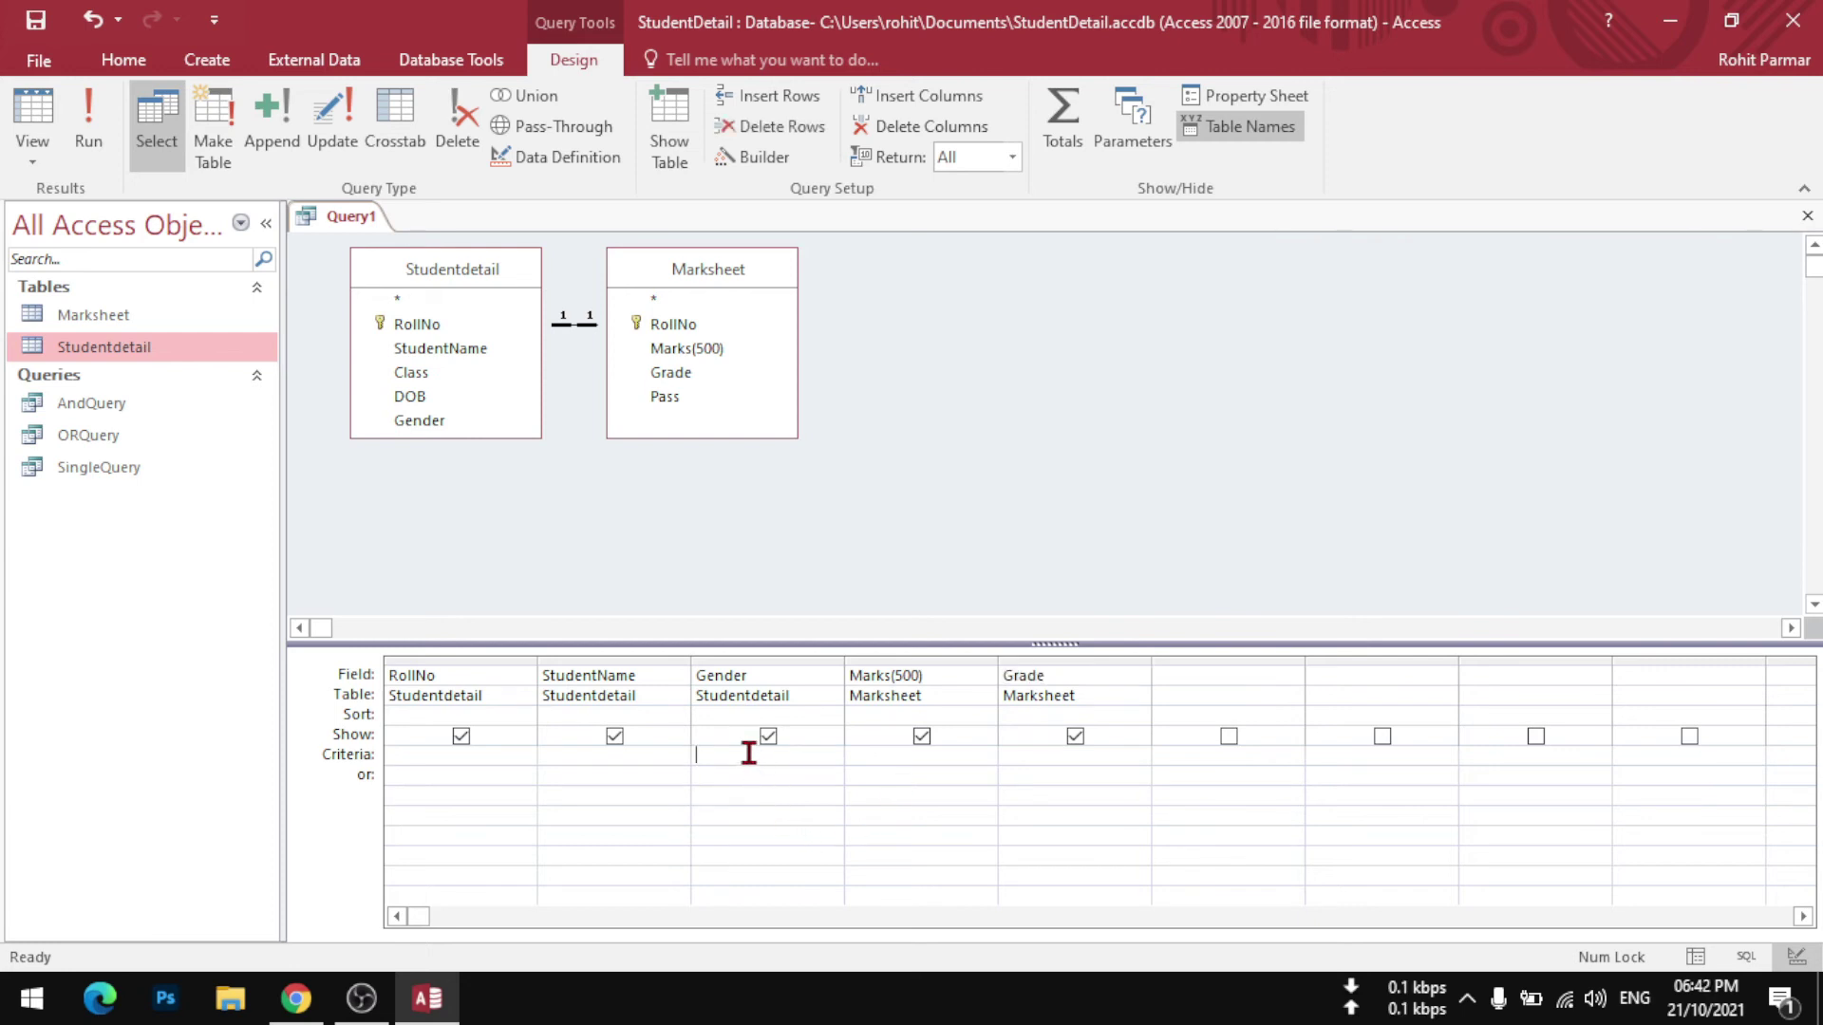
{"action": "type", "text": "'M'"}
{"action": "type", "text": ">="}
{"action": "type", "text": "450"}
Save the query as MultipleTableQuery and run it.
{"action": "key", "text": "ctrl+s"}
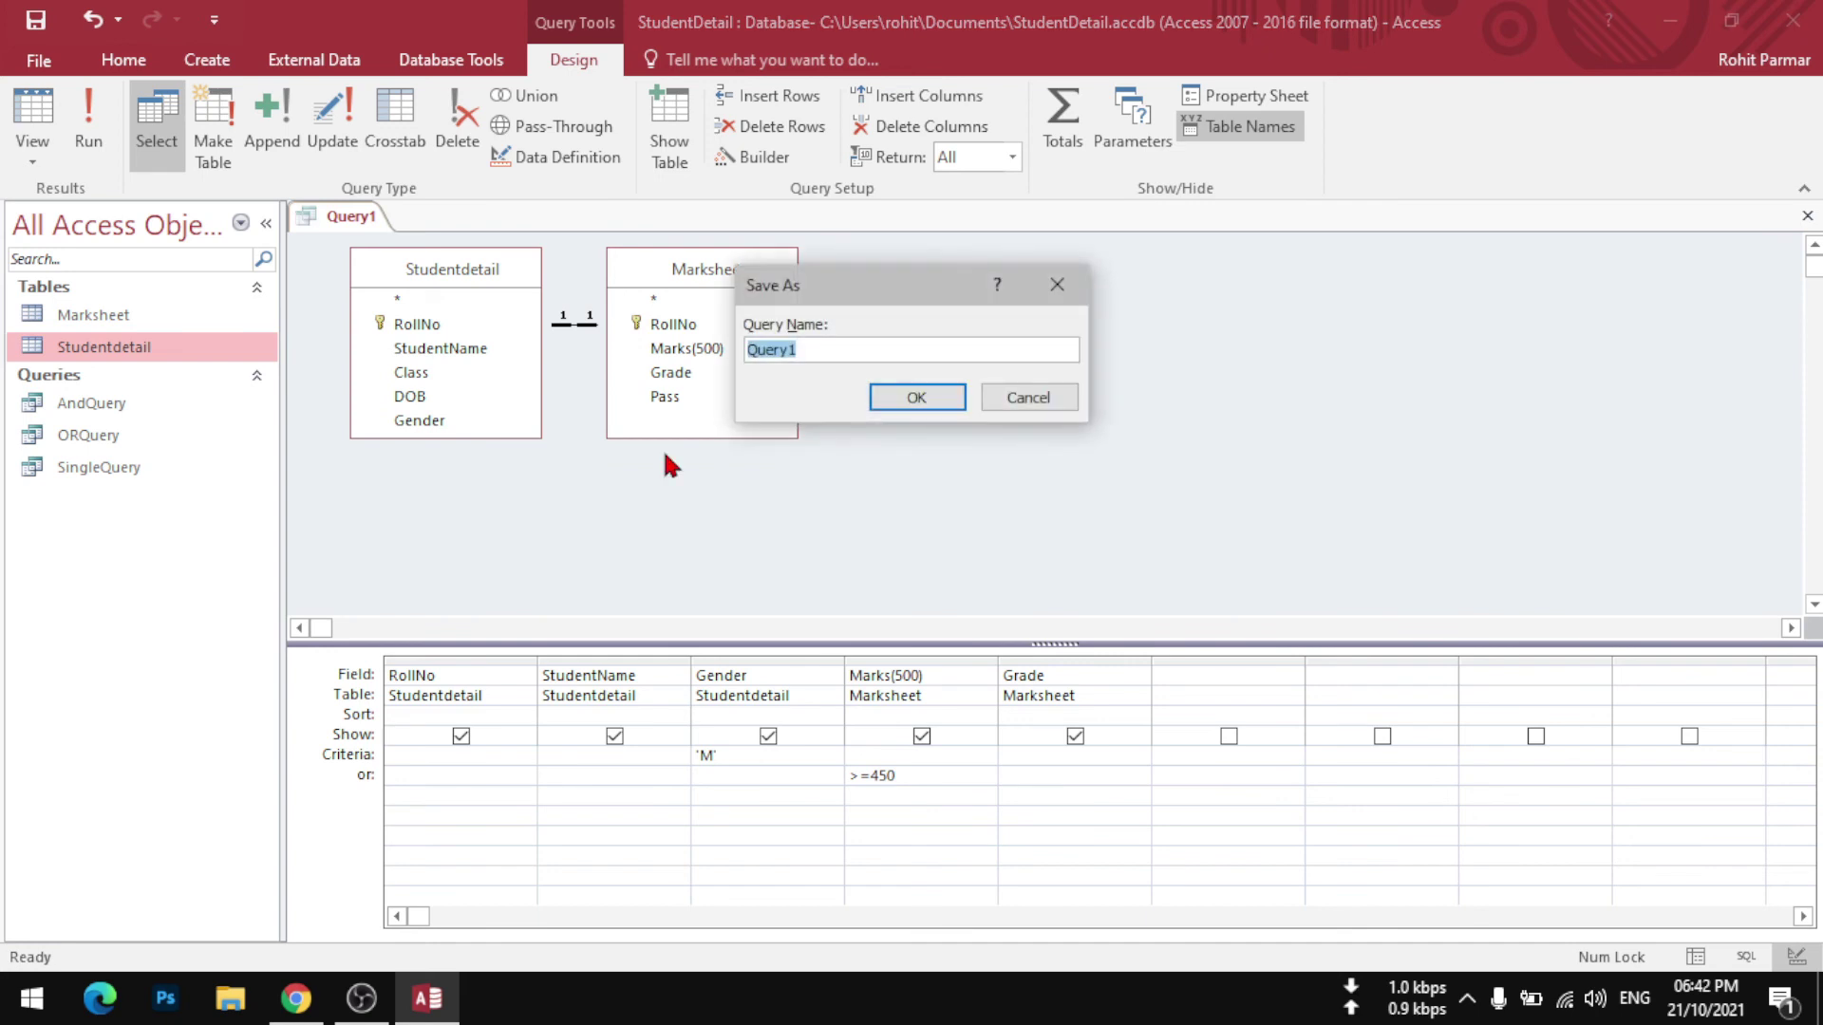
{"action": "type", "text": "MultipleTableQuery"}
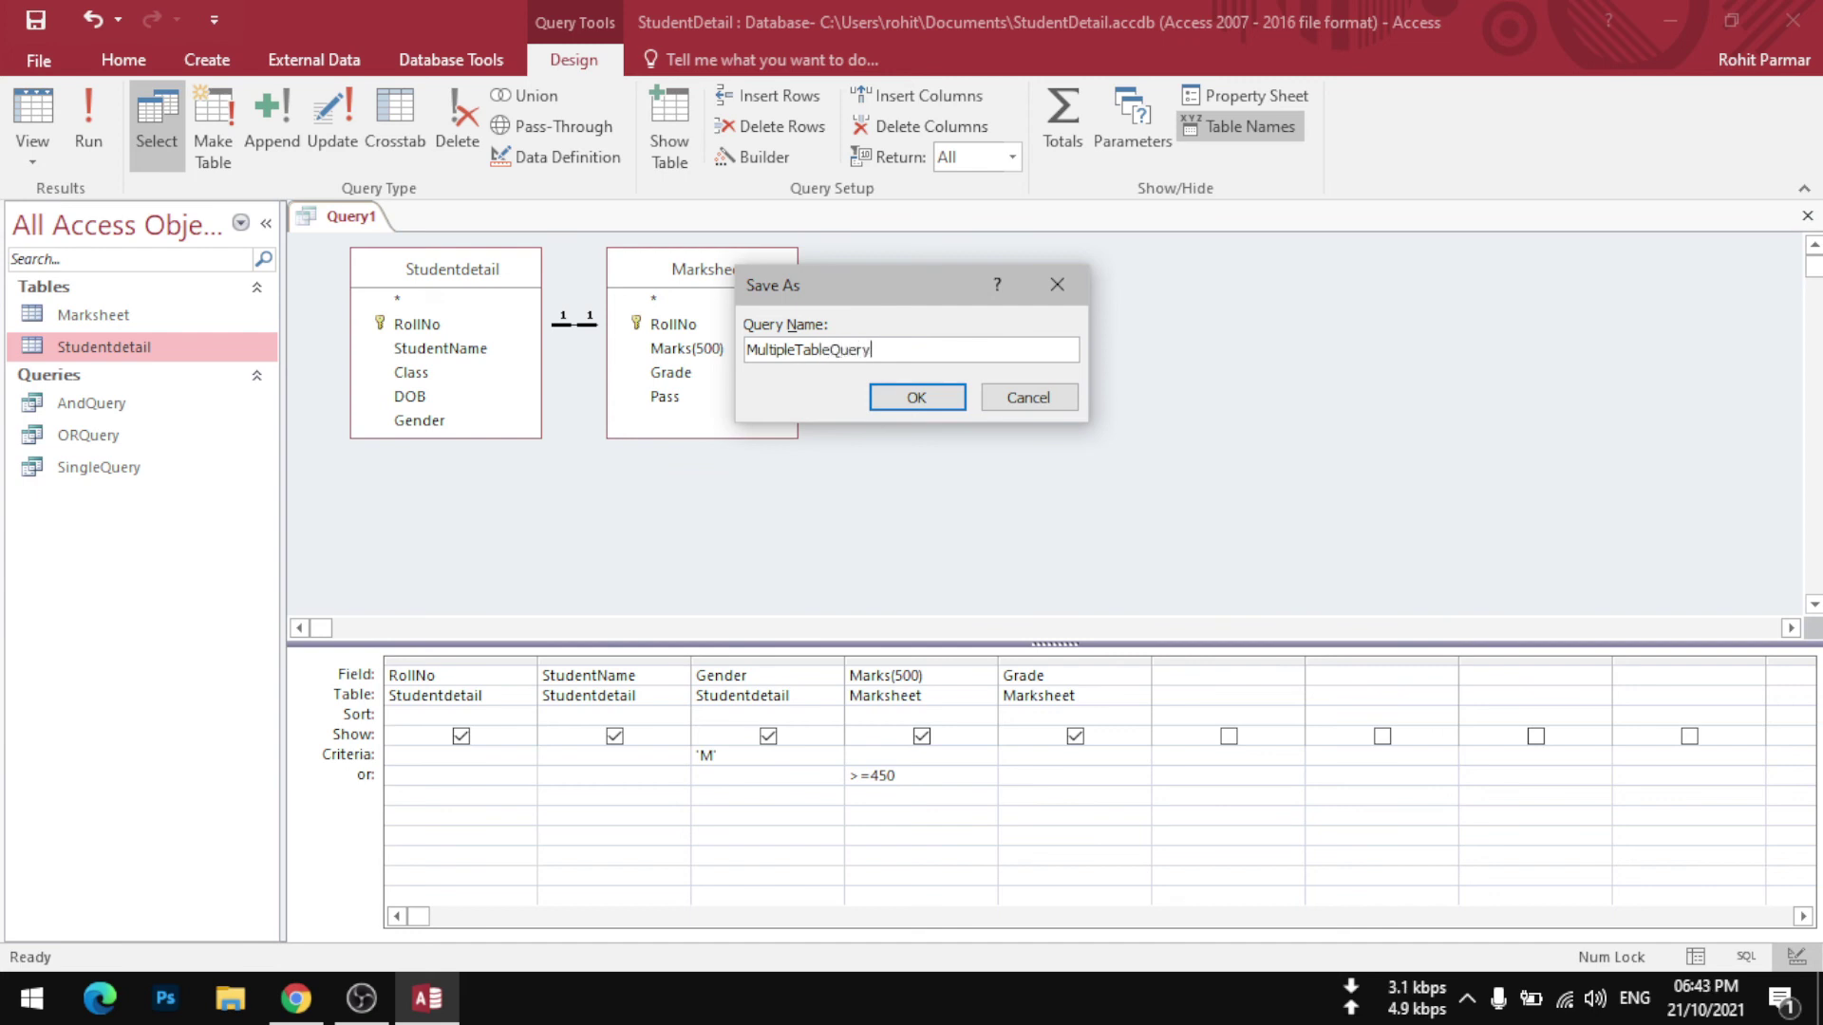
{"action": "left_click", "coordinate": [903, 398]}
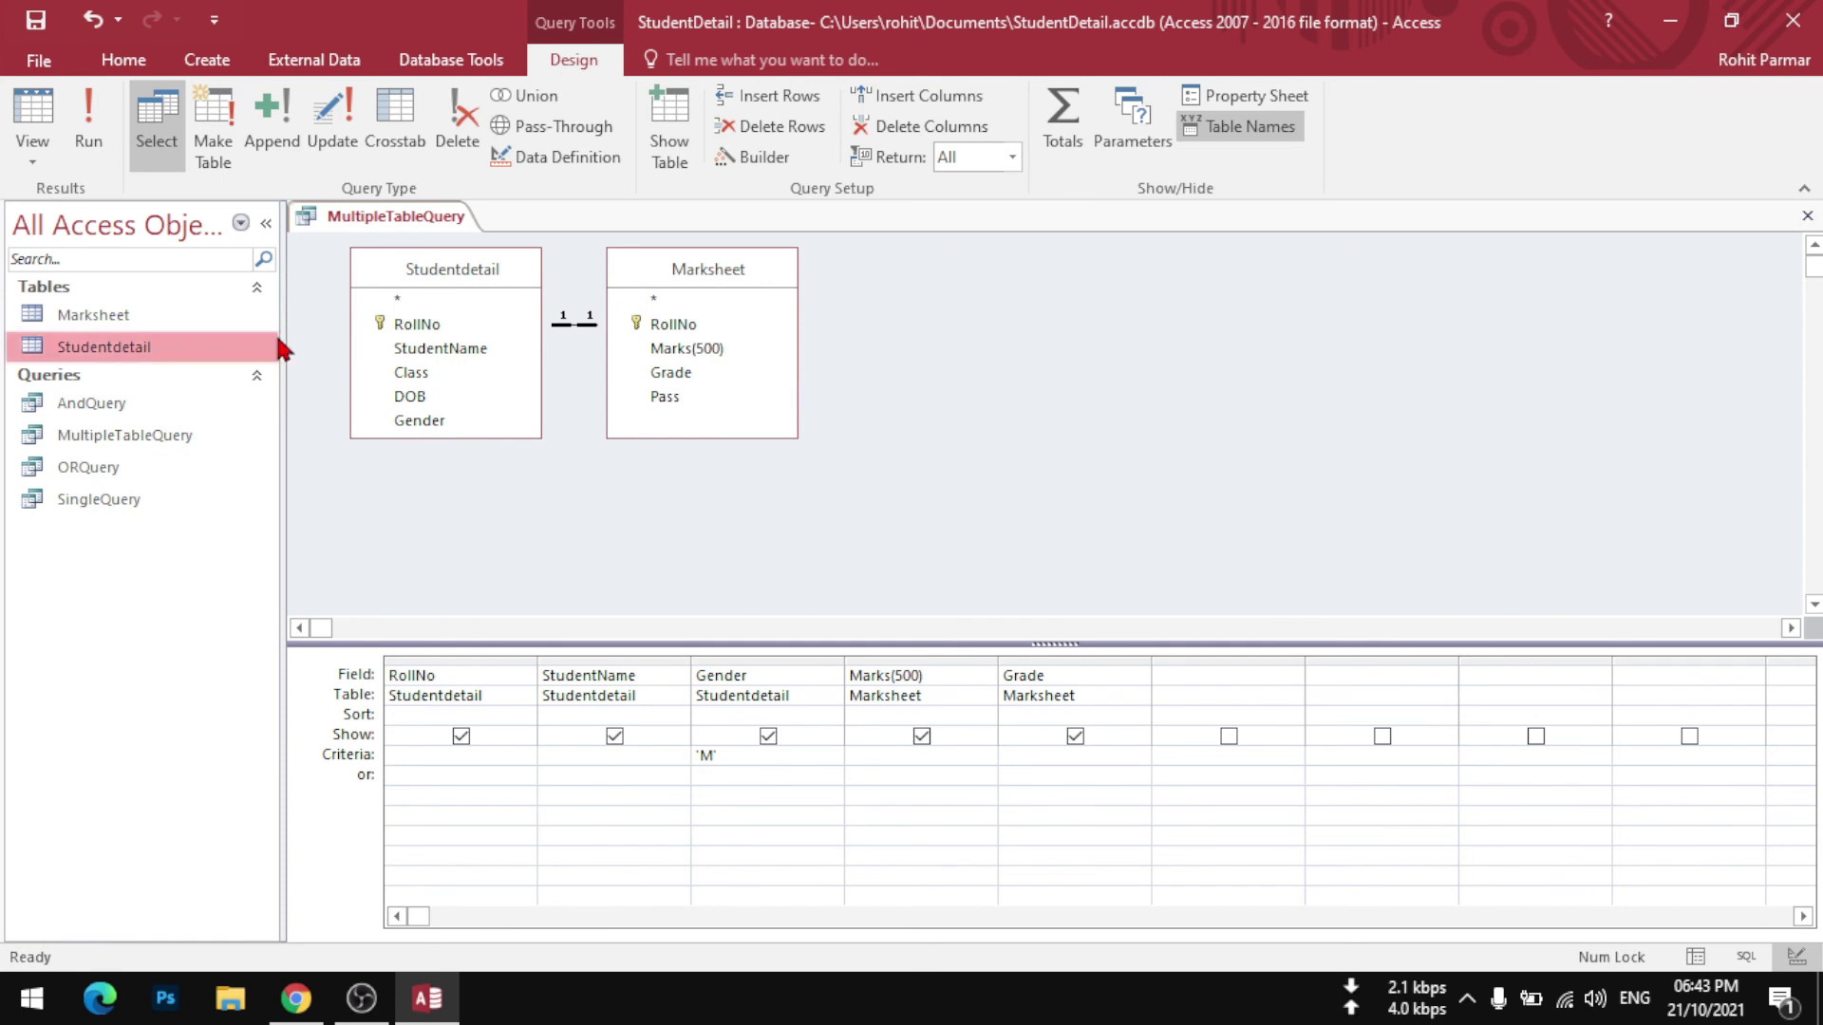
{"action": "left_click", "coordinate": [95, 138]}
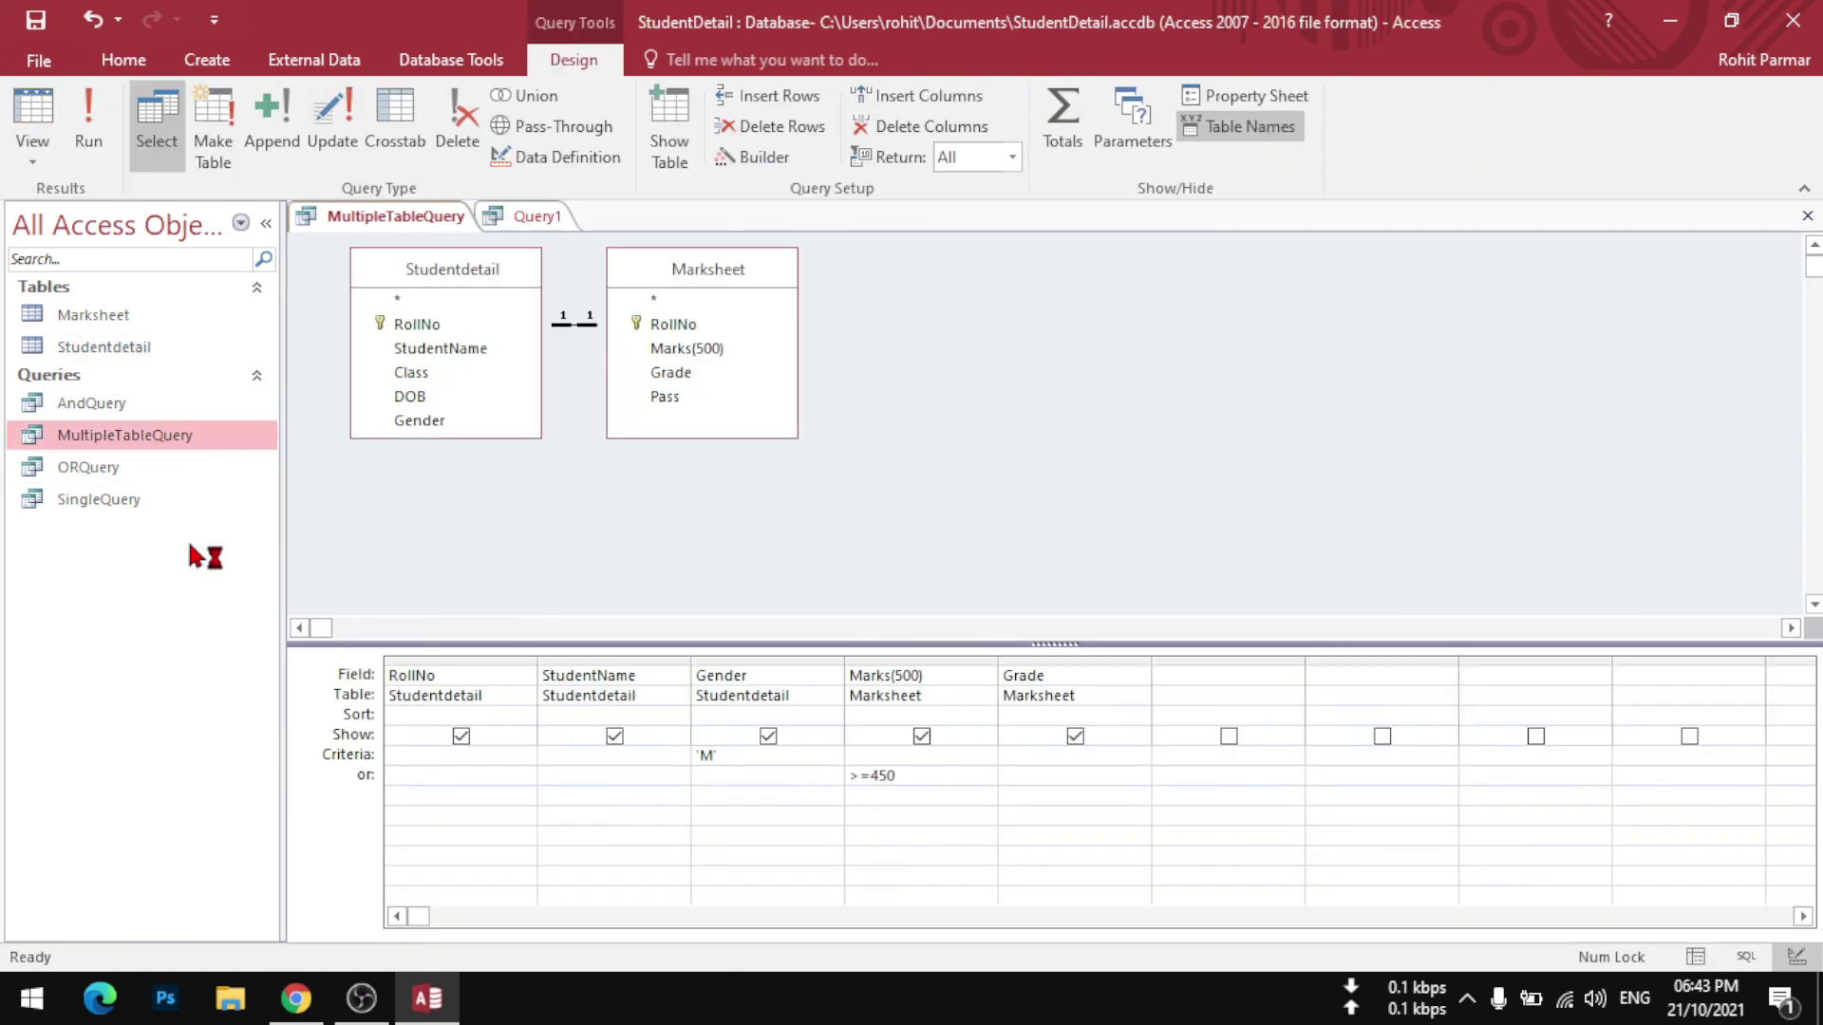
In the design of MultipleTableQuery, remove the or-row condition under Marks(500), enter >=450 as its criterion again, and run the query.
{"action": "right_click", "coordinate": [145, 436]}
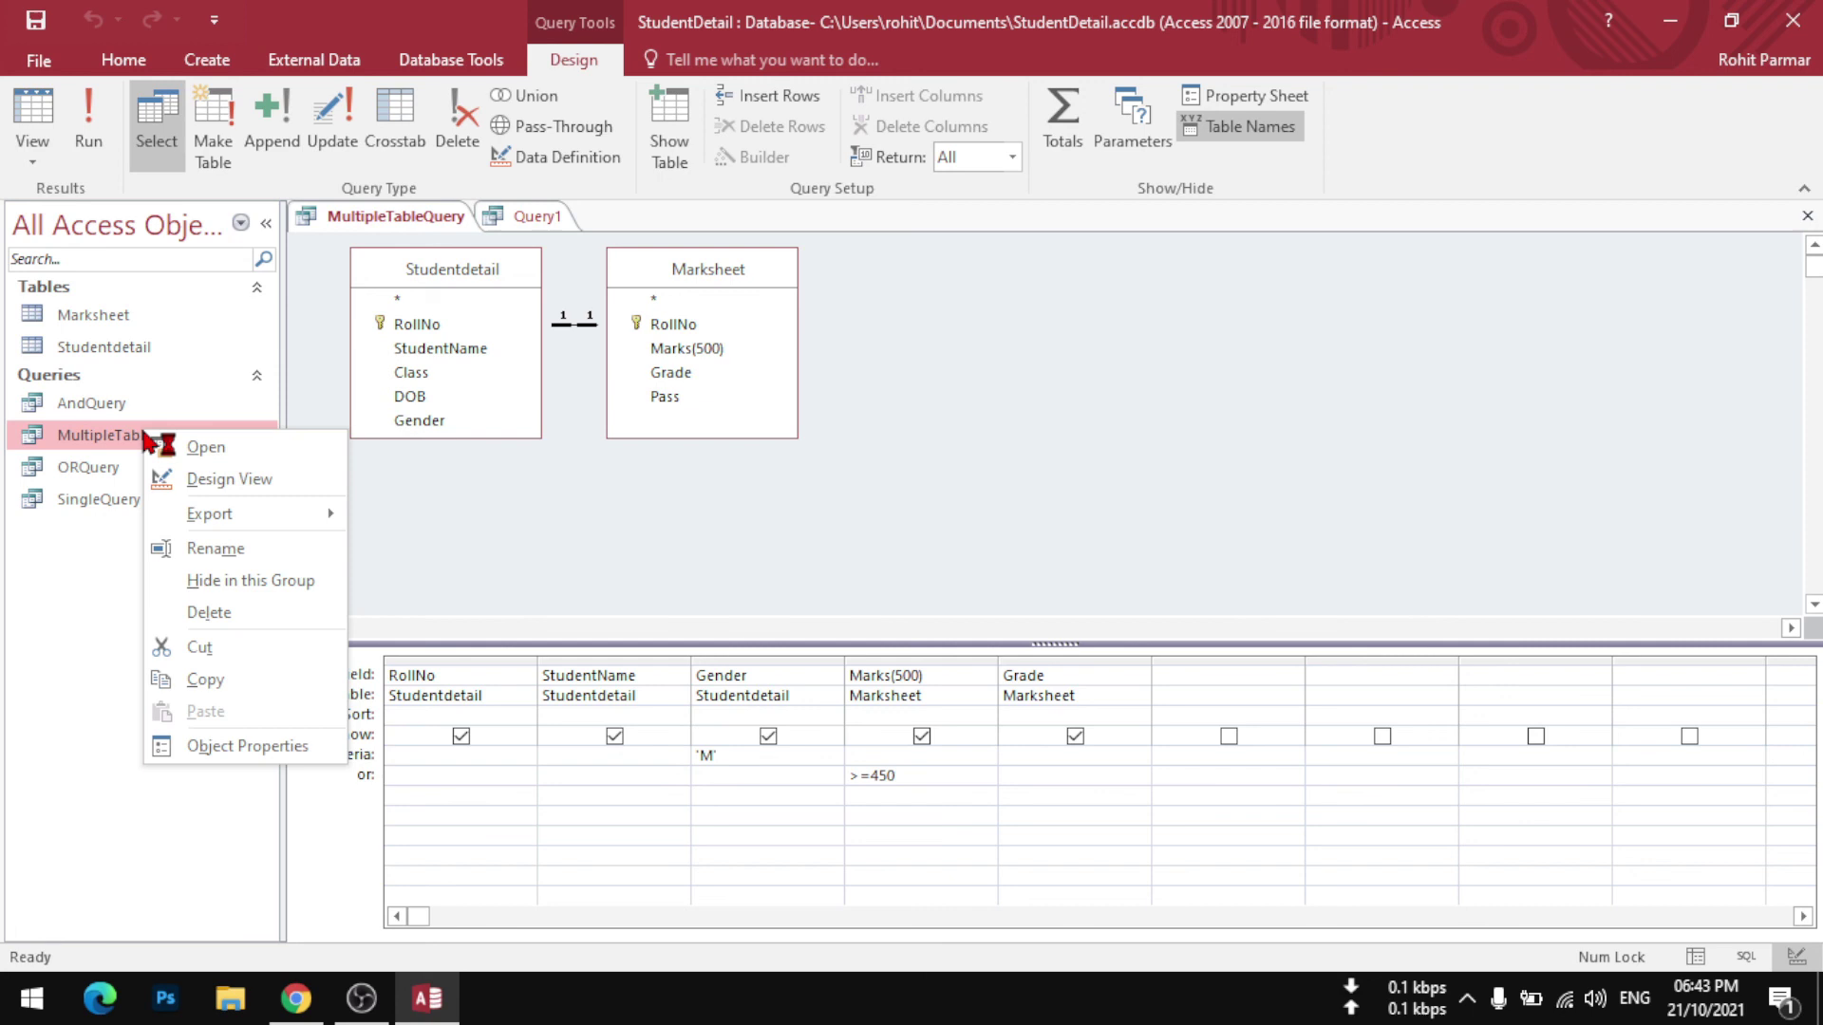
{"action": "left_click", "coordinate": [188, 482]}
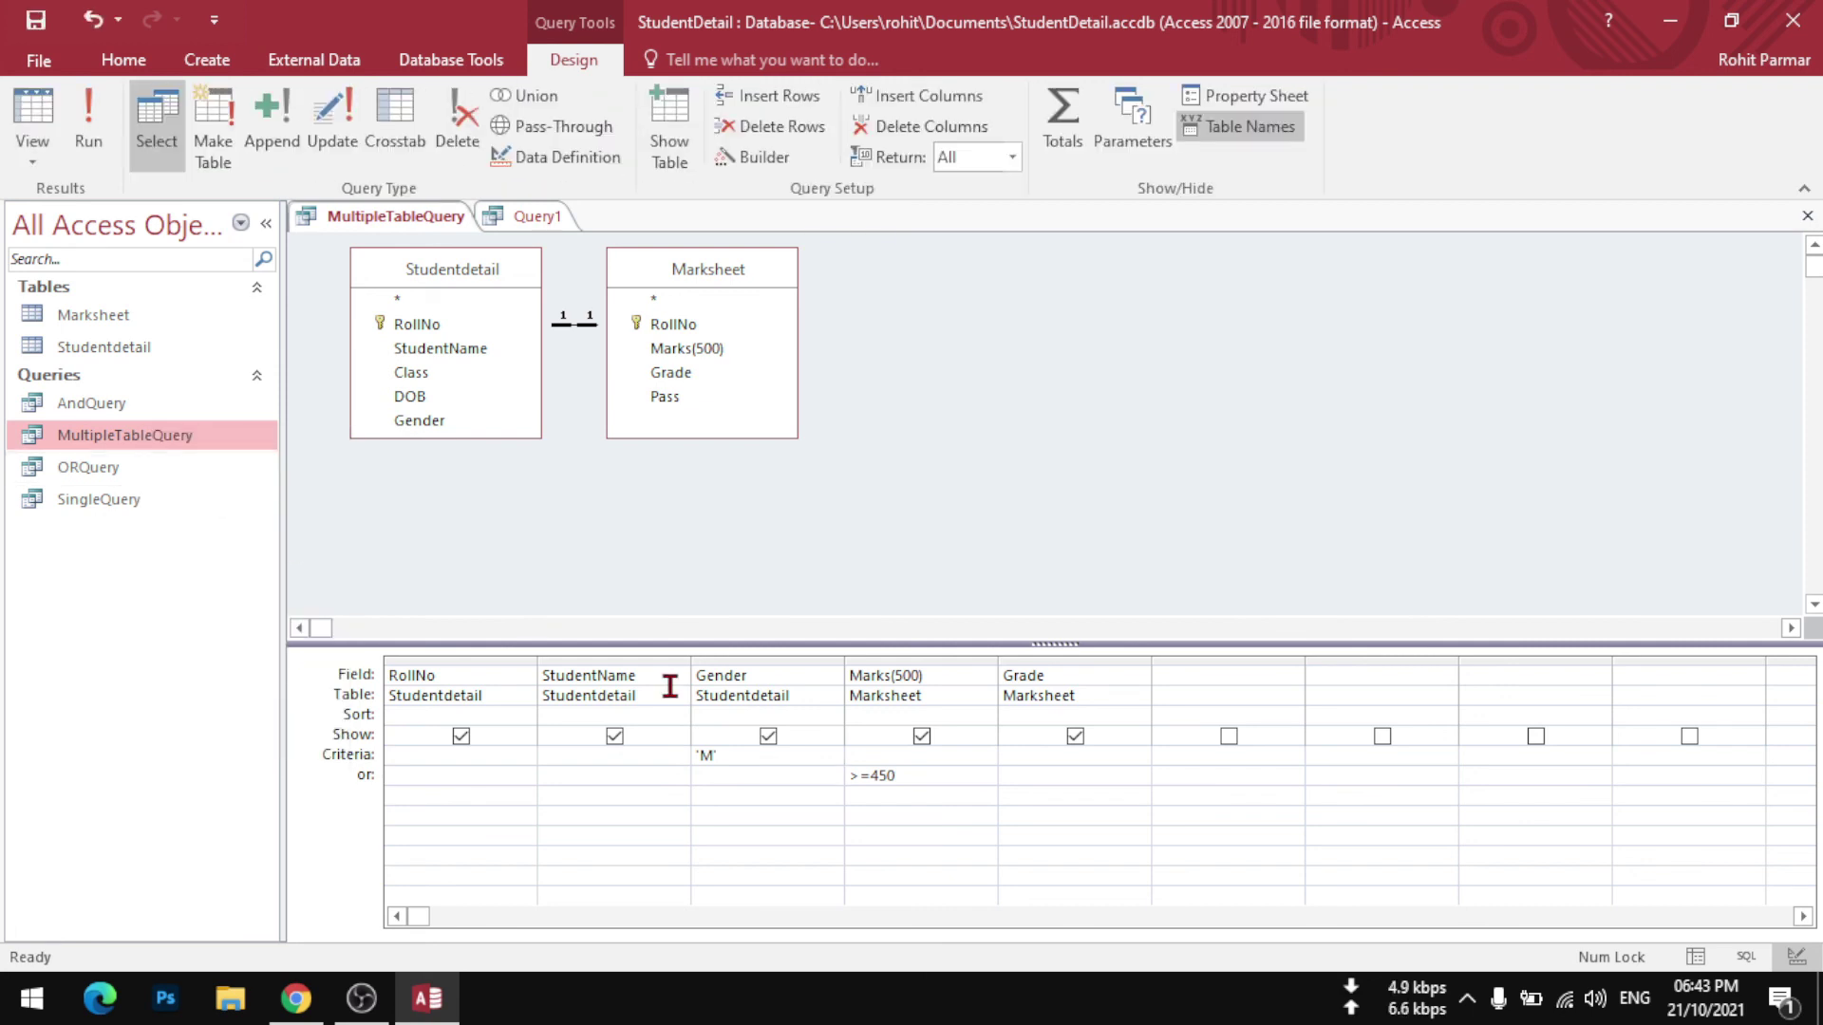
{"action": "left_click_drag", "start_coordinate": [924, 774], "coordinate": [848, 775]}
{"action": "key", "text": "Delete"}
{"action": "type", "text": ">=450"}
{"action": "left_click", "coordinate": [95, 128]}
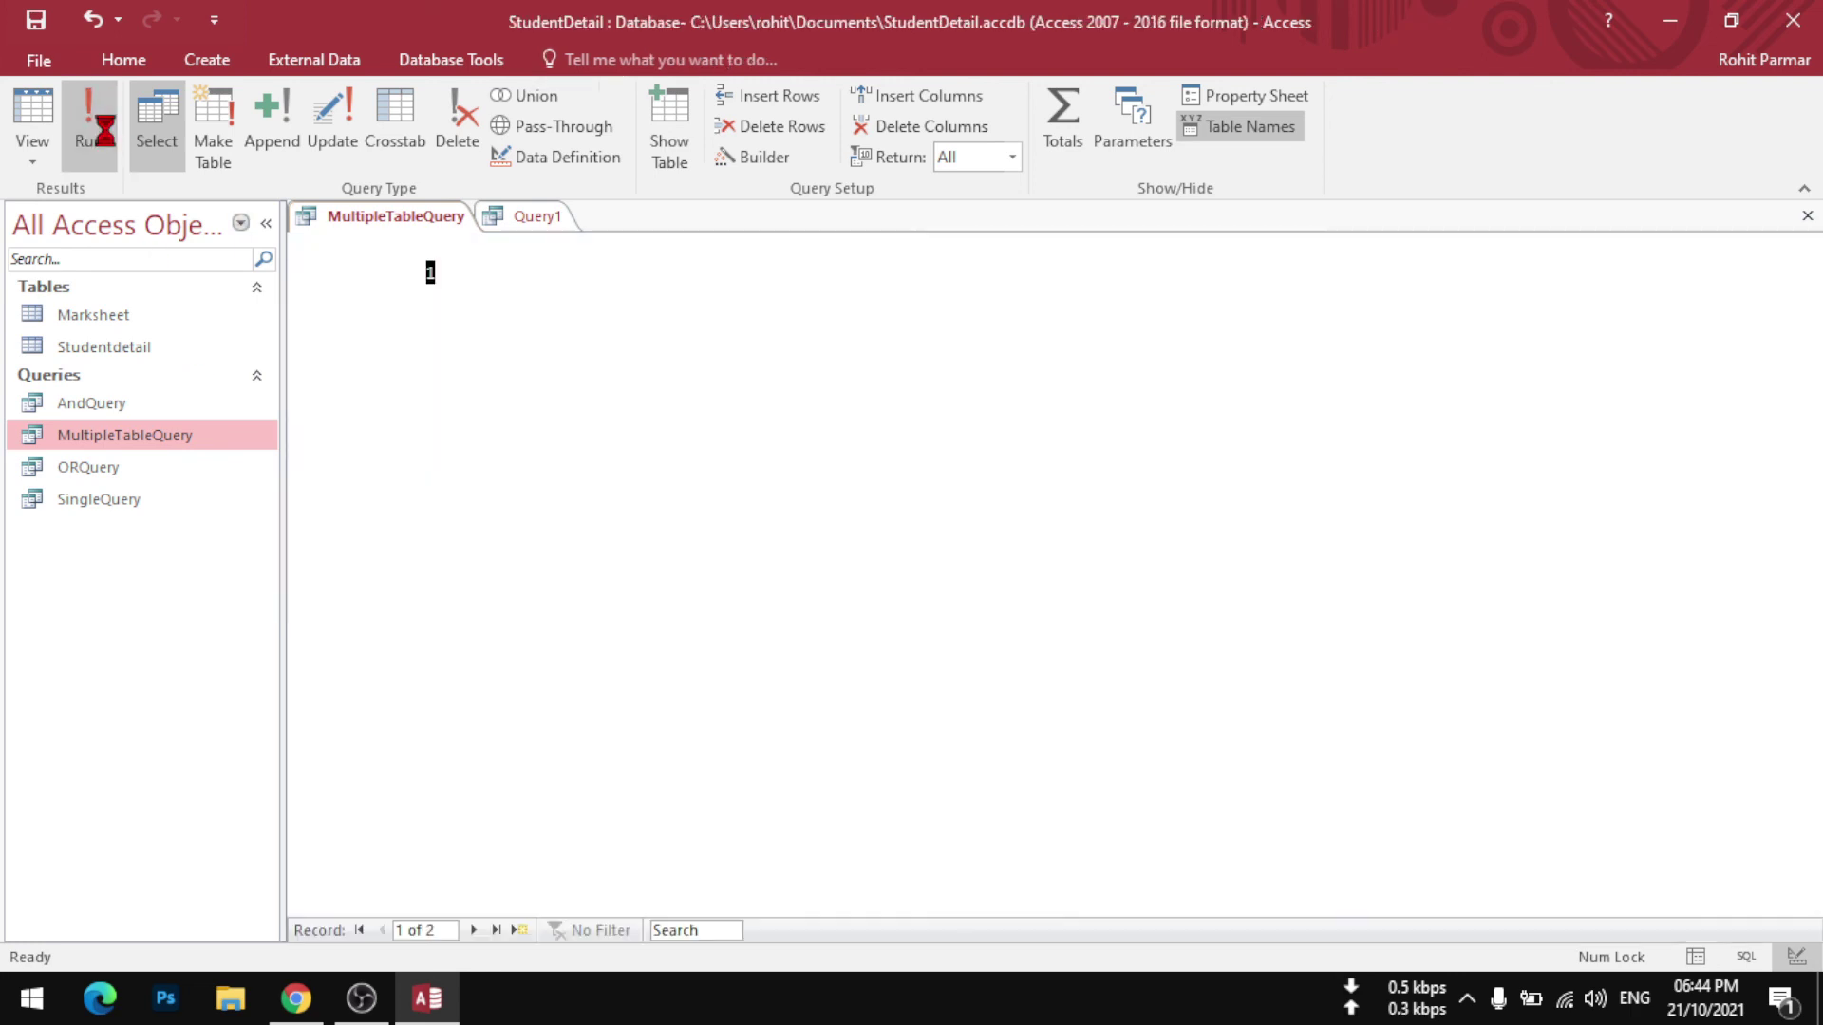